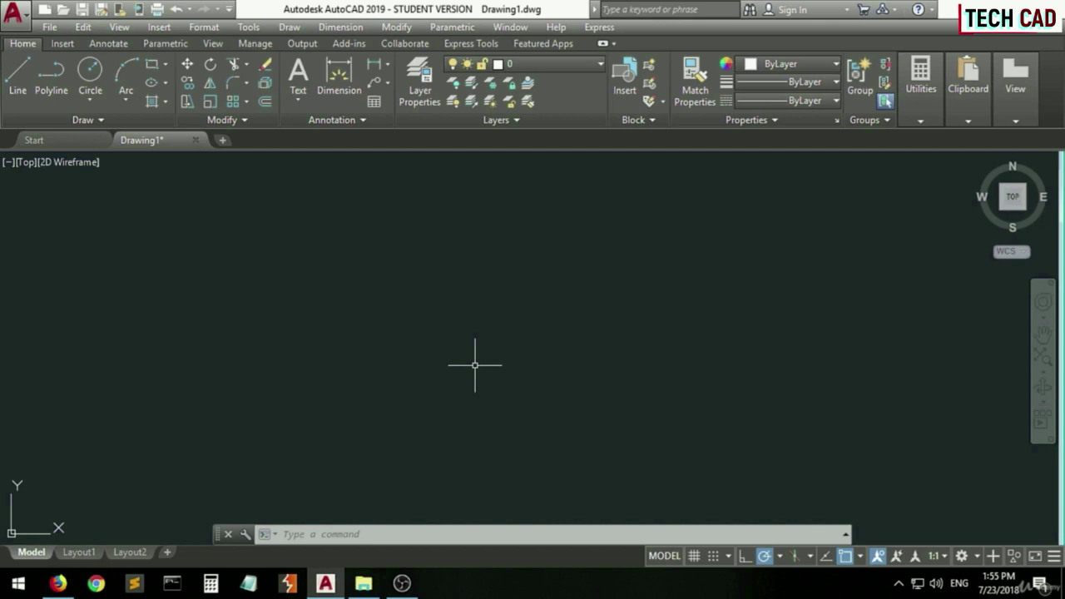
# Step: Draw a single inclined line rising from the lower left toward the drawing's middle
pyautogui.click(20, 83)
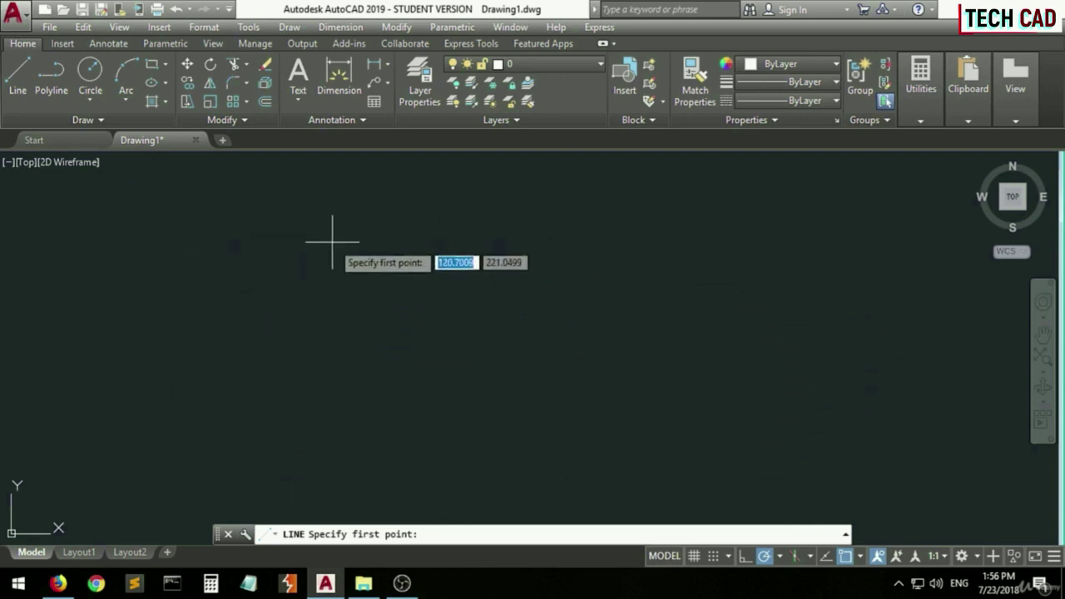
pyautogui.click(192, 372)
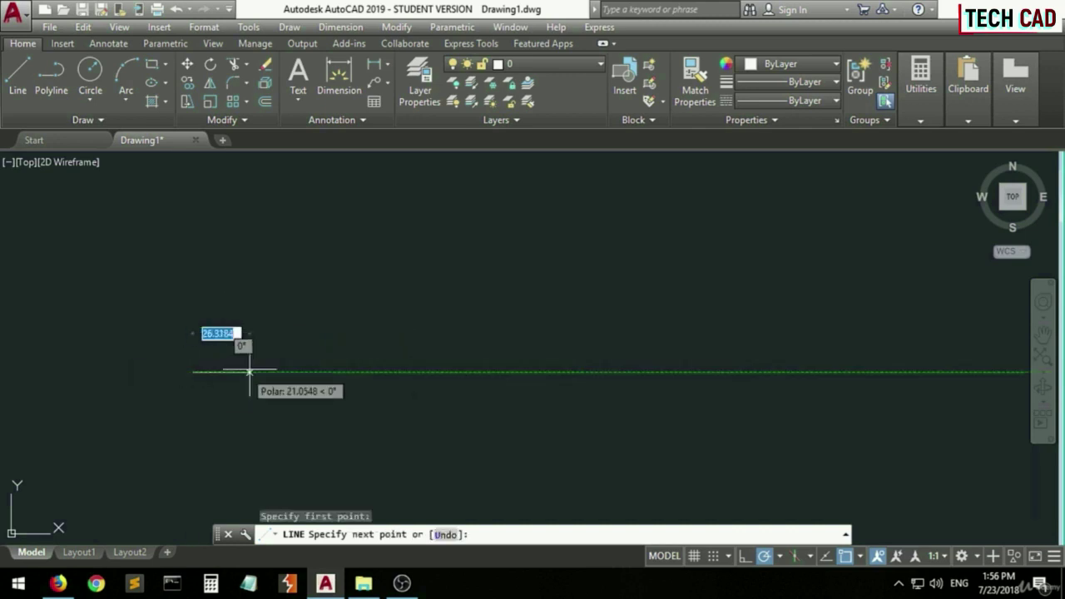
pyautogui.click(385, 270)
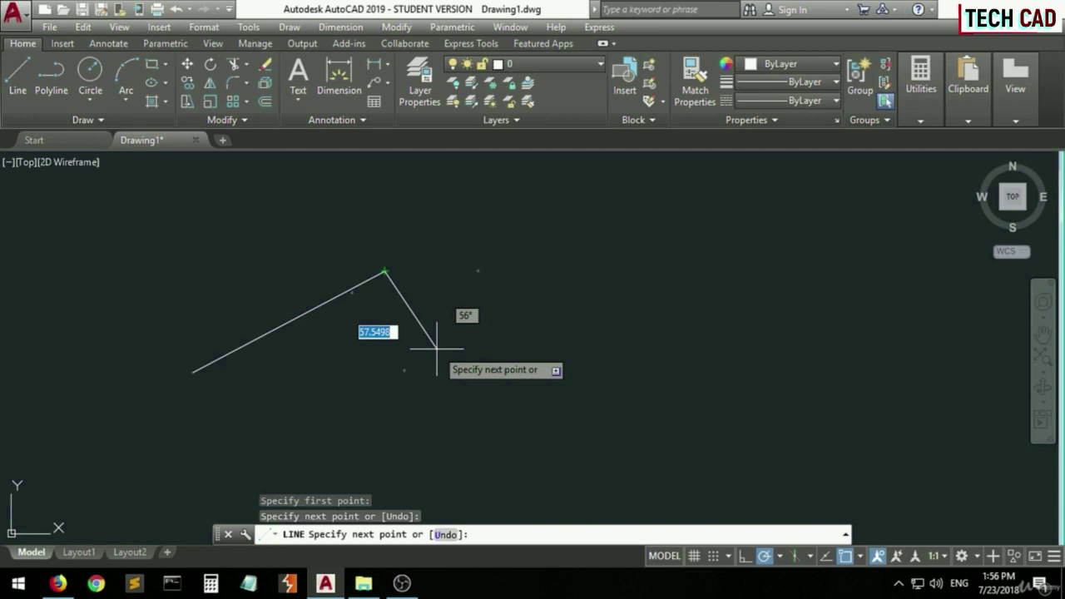
pyautogui.press('Return')
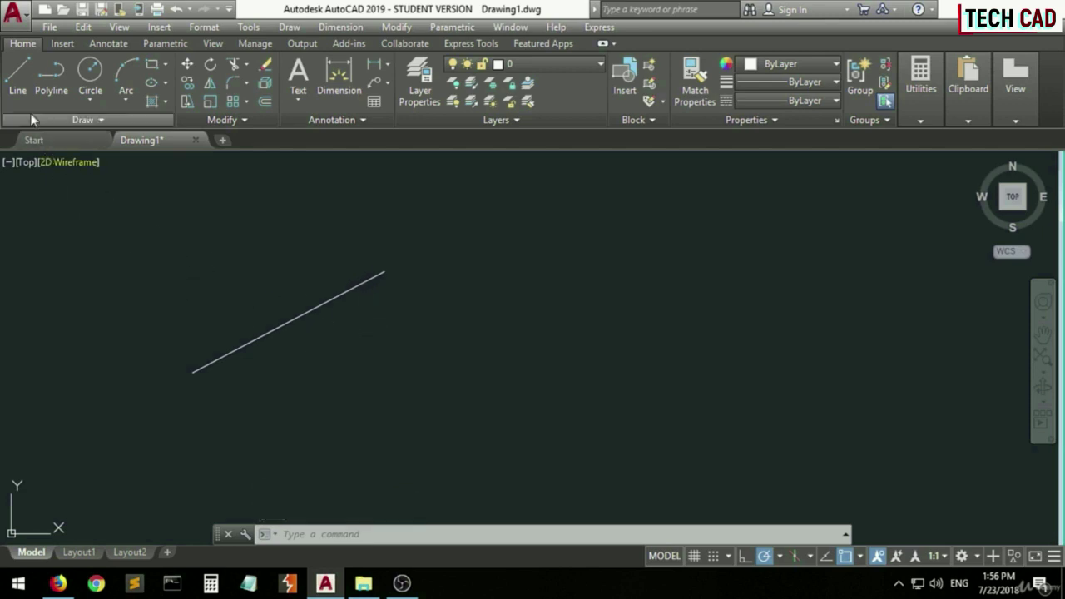
# Step: Continue from the first line's endpoint with six connected zigzag segments
pyautogui.click(17, 76)
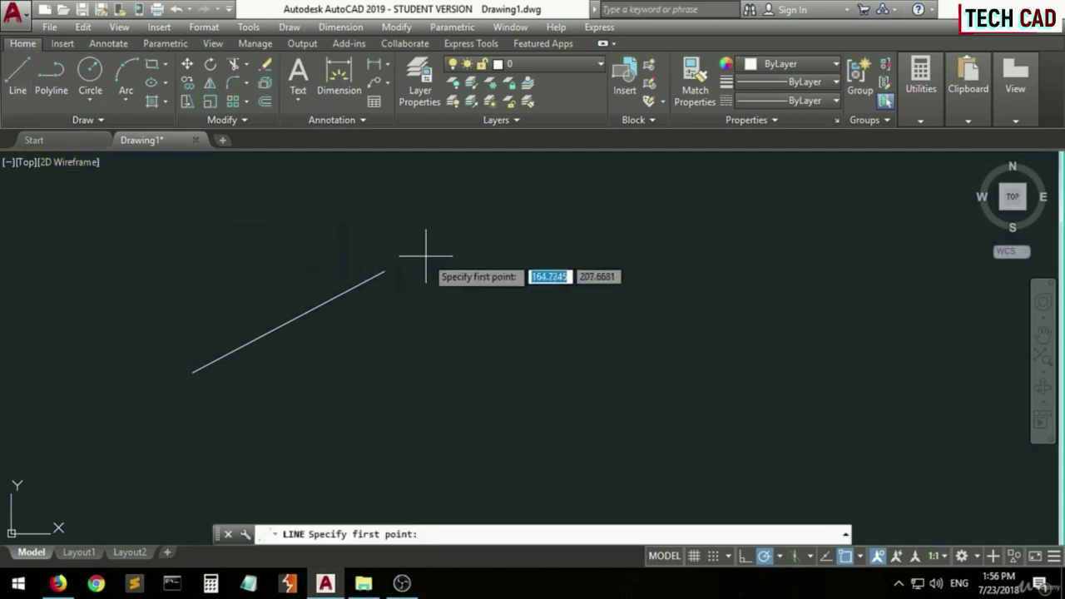
pyautogui.click(385, 271)
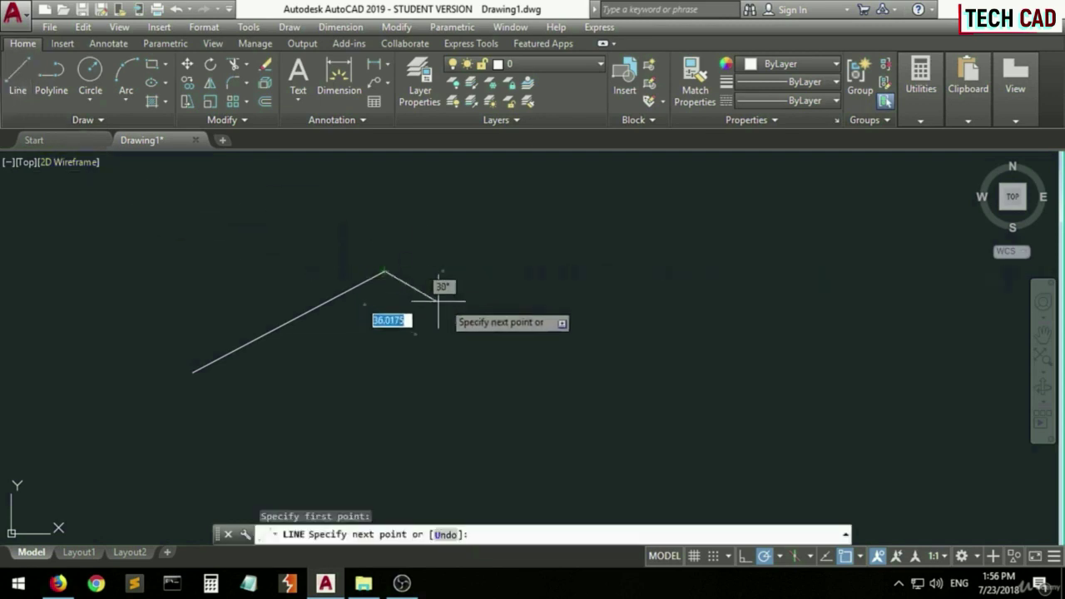
pyautogui.click(558, 347)
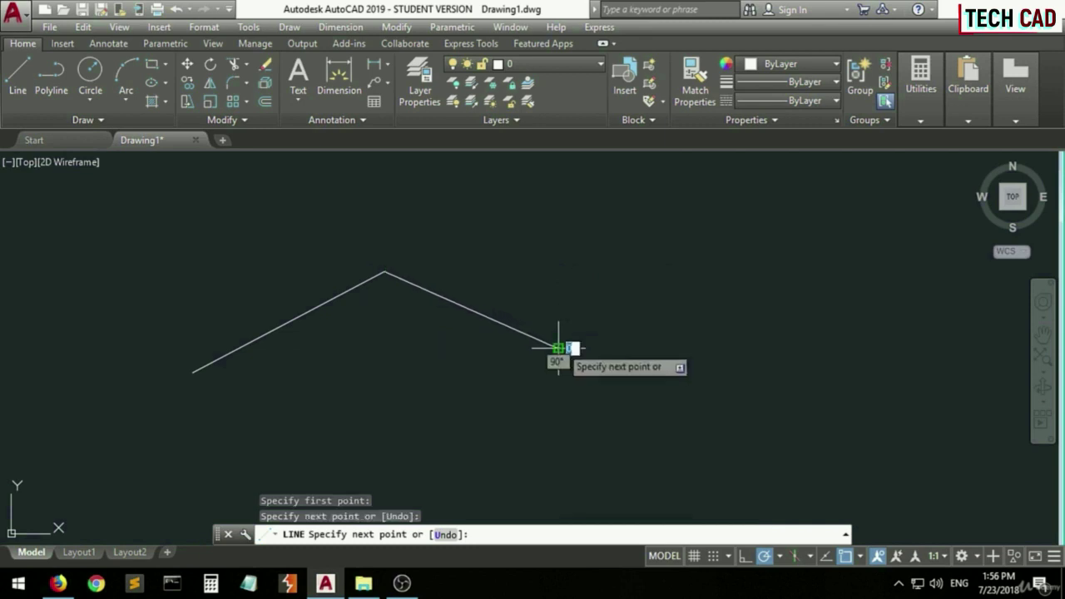
pyautogui.click(709, 250)
pyautogui.click(577, 219)
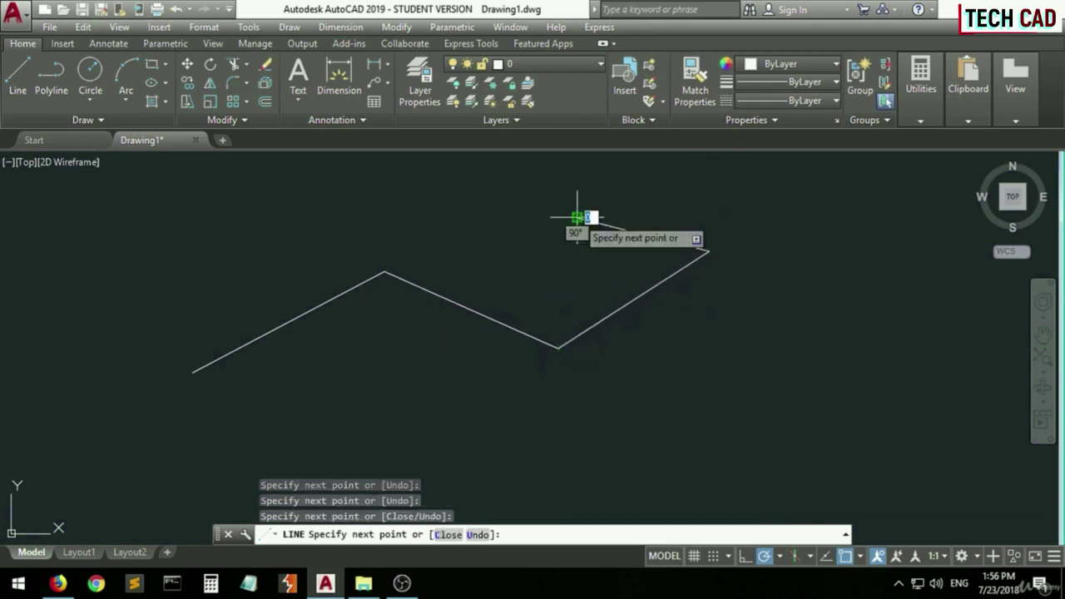
pyautogui.click(497, 372)
pyautogui.click(706, 412)
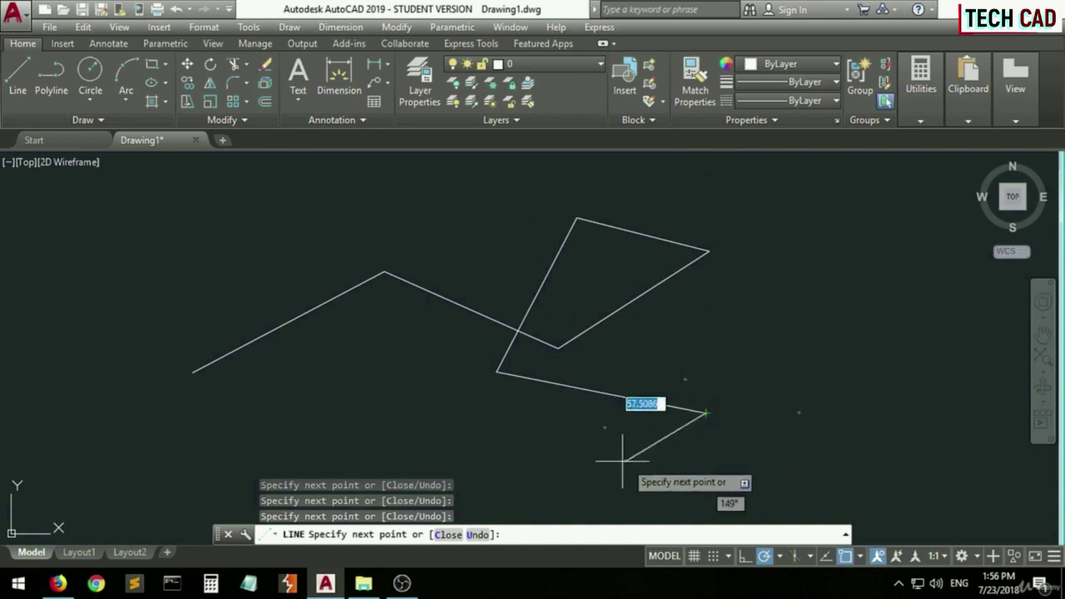
pyautogui.click(563, 474)
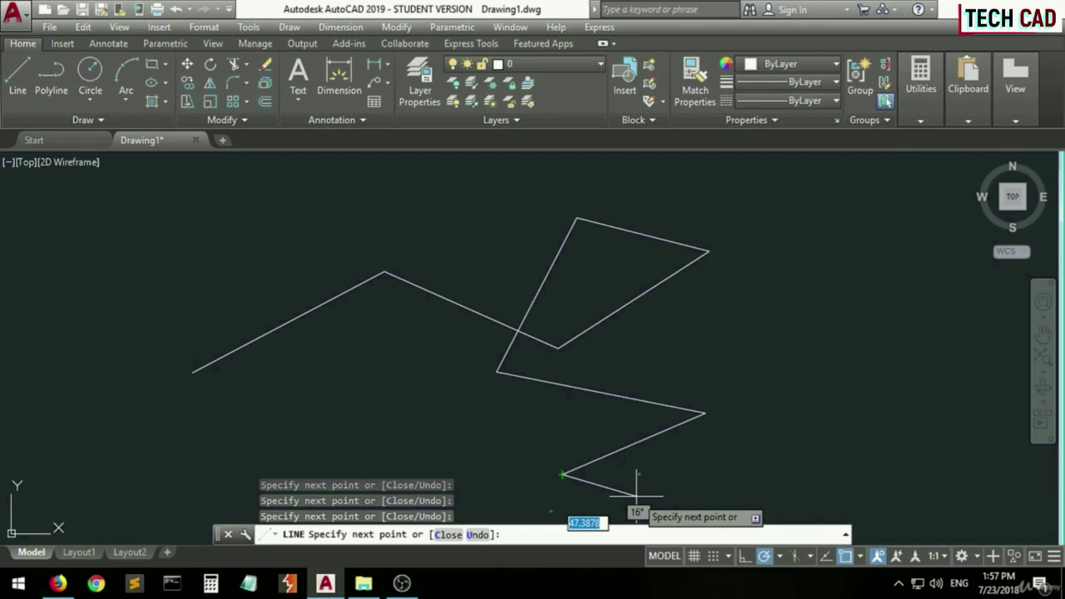
pyautogui.press('Escape')
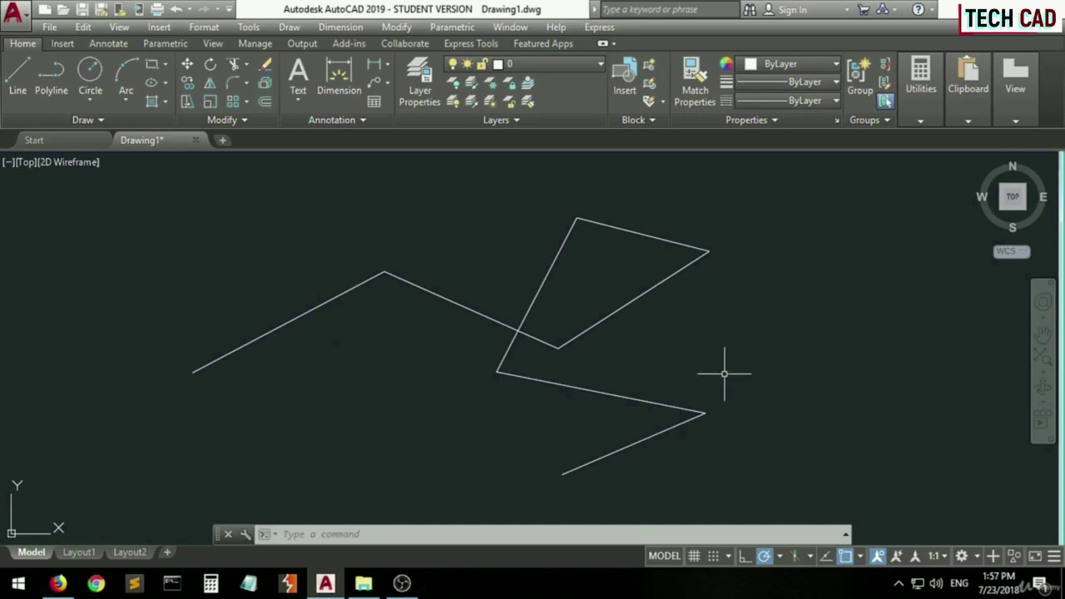
pyautogui.click(793, 180)
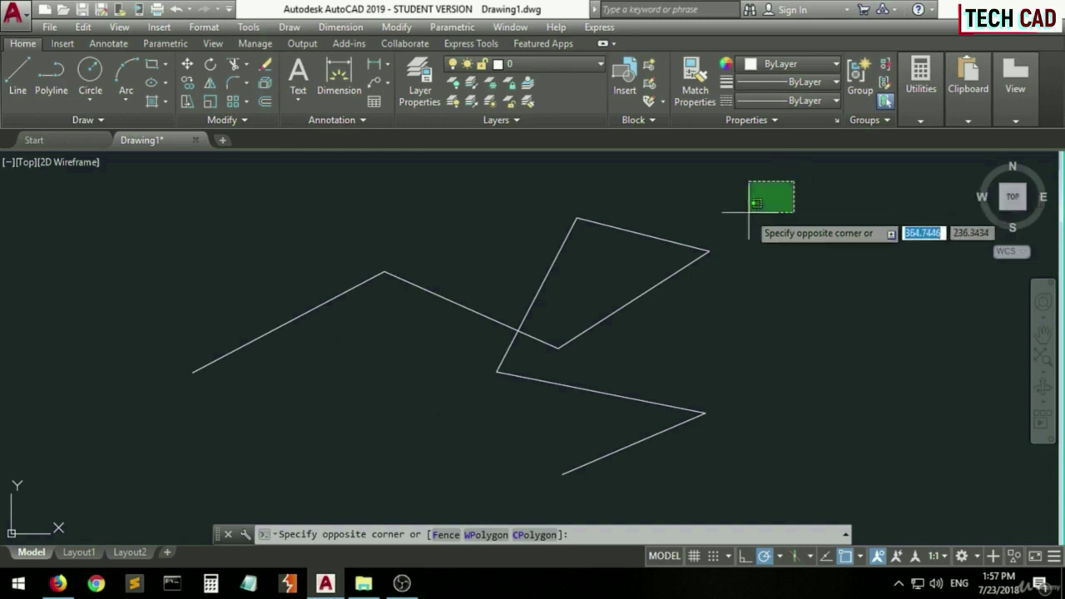
pyautogui.click(134, 478)
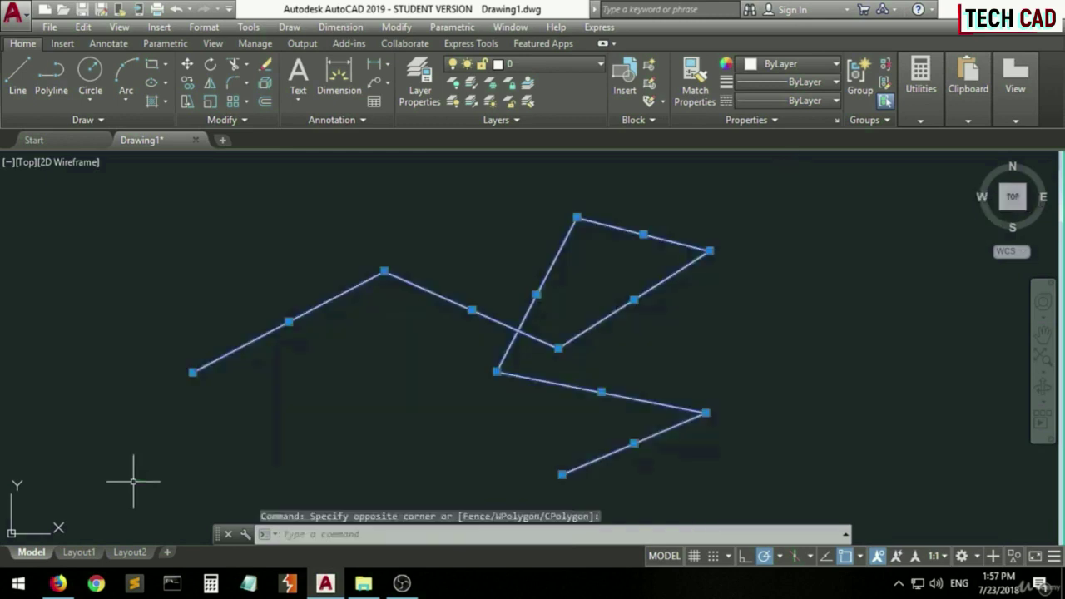
pyautogui.press('Delete')
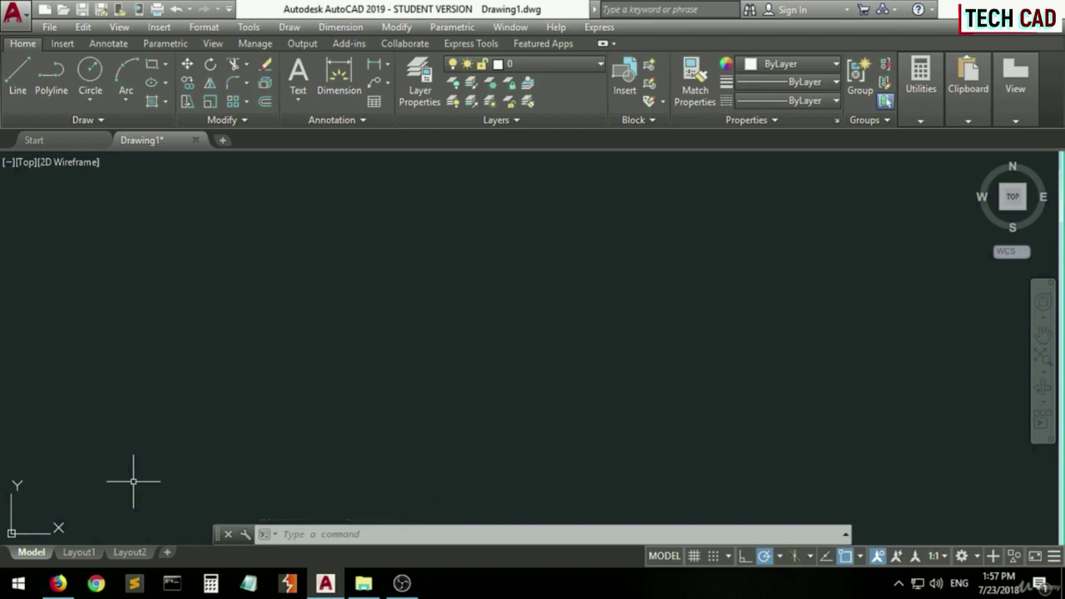
pyautogui.hotkey('ctrl', 'z')
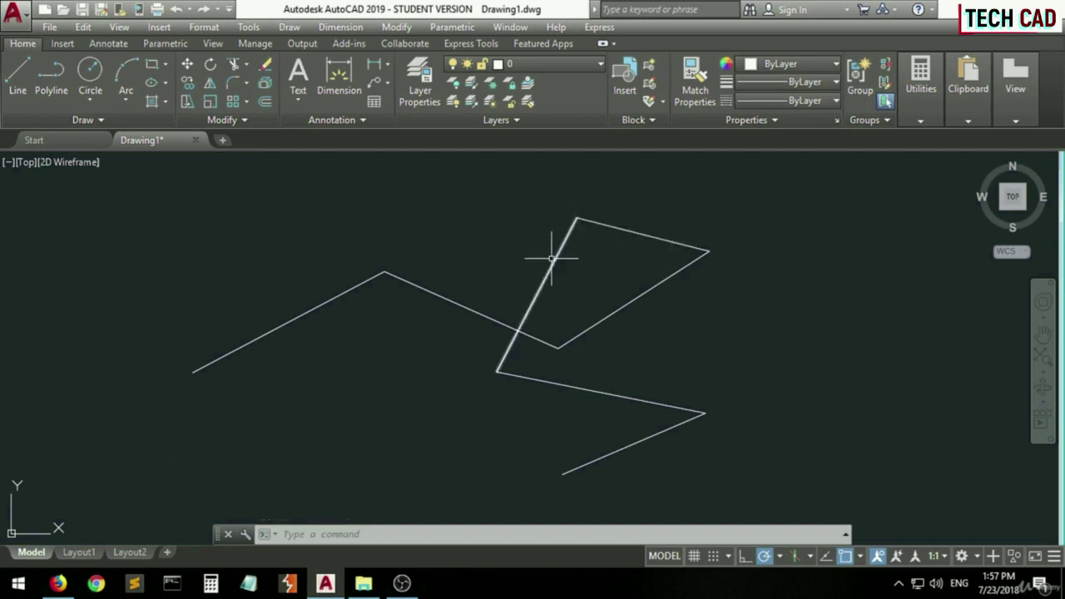
# Step: Erase the descending middle segment, the lower-right edge and the short bottom segment
pyautogui.click(262, 68)
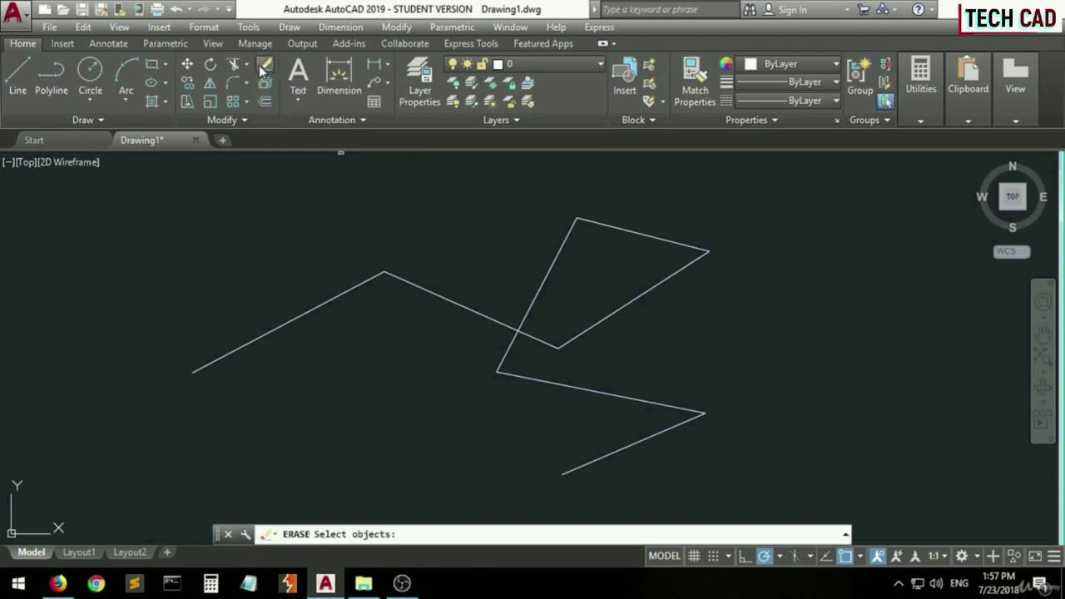
pyautogui.click(421, 289)
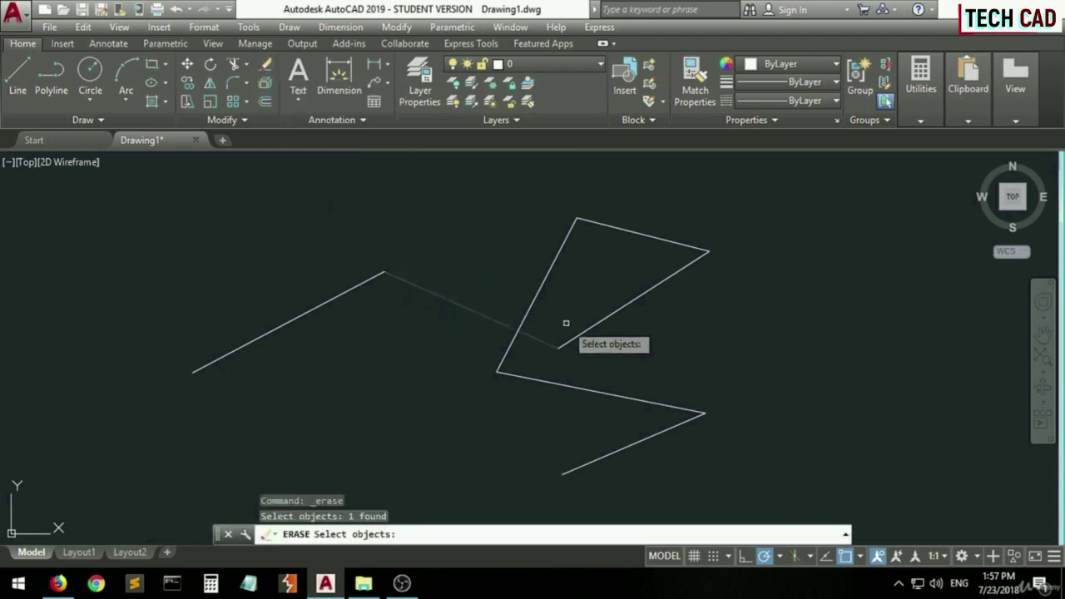
pyautogui.click(609, 318)
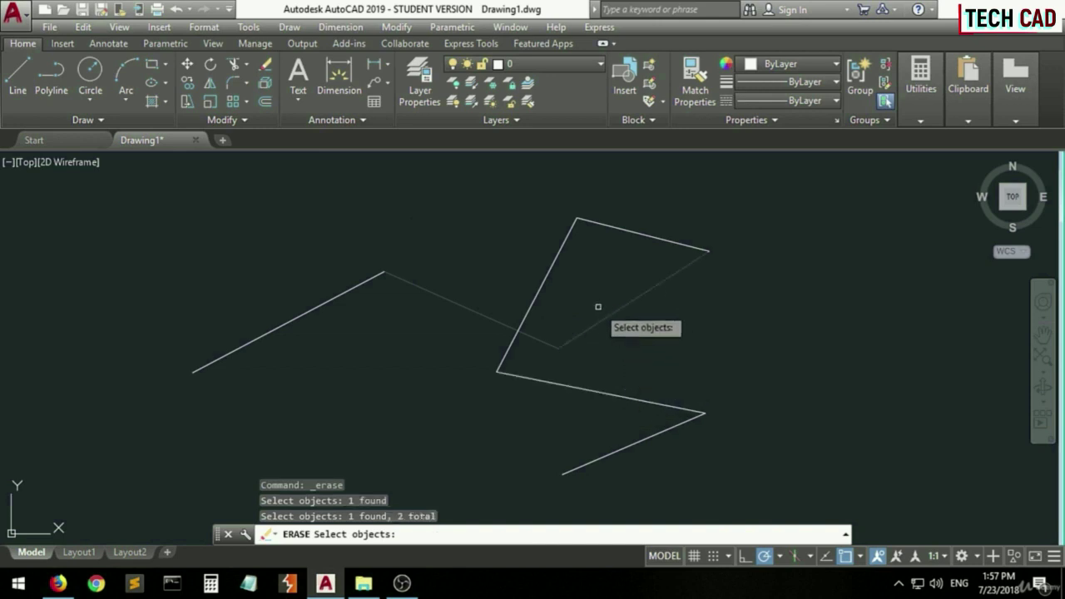
pyautogui.click(608, 452)
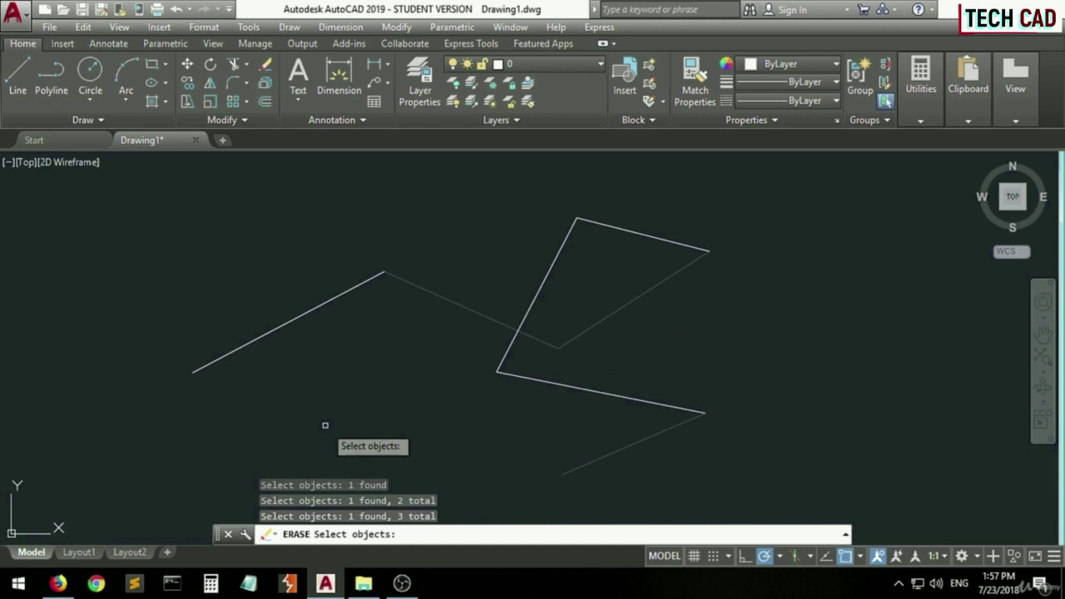
pyautogui.press('Return')
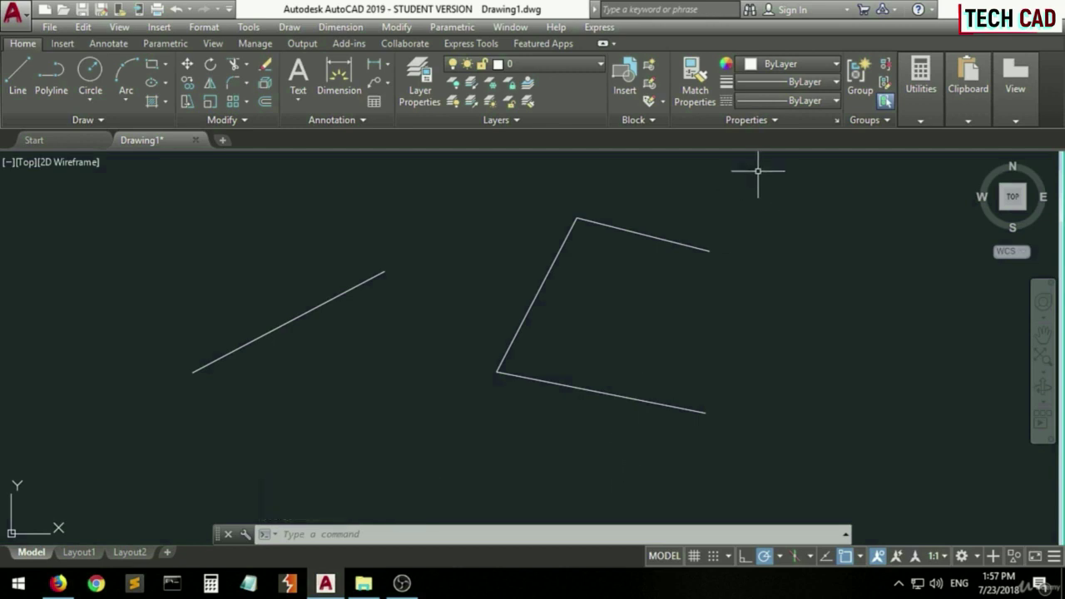
# Step: Delete the quadrilateral's left edge, then window-select and delete the three remaining lines
pyautogui.click(545, 278)
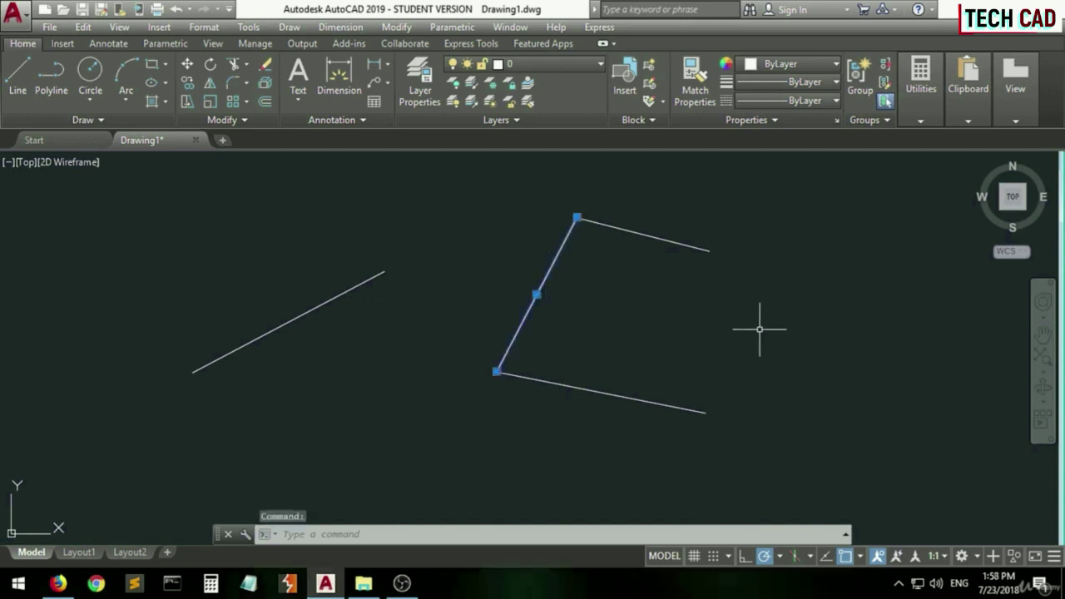
pyautogui.press('Delete')
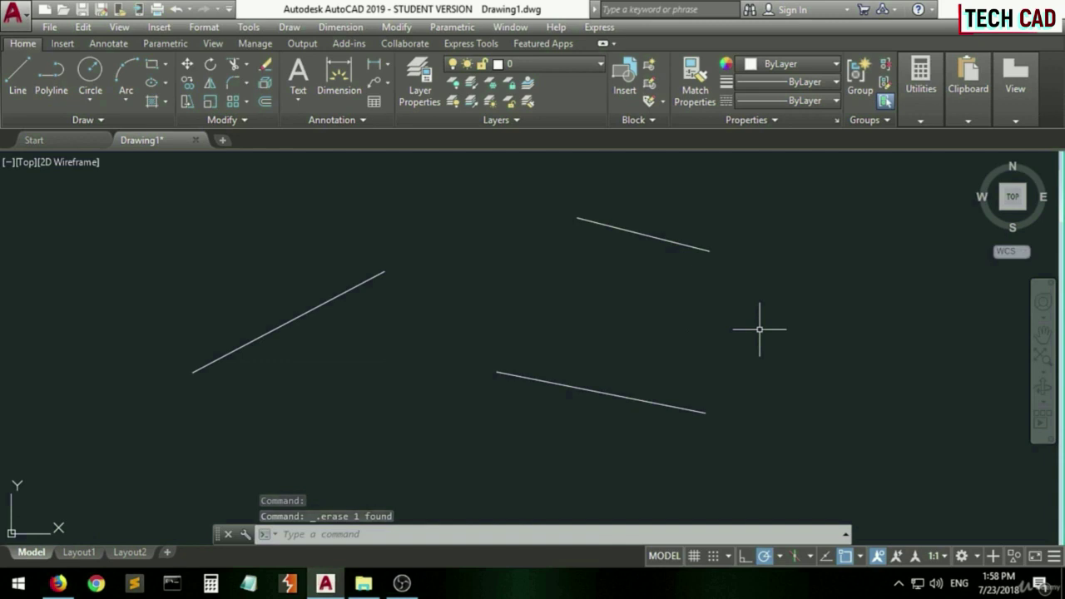
pyautogui.click(776, 209)
pyautogui.click(222, 417)
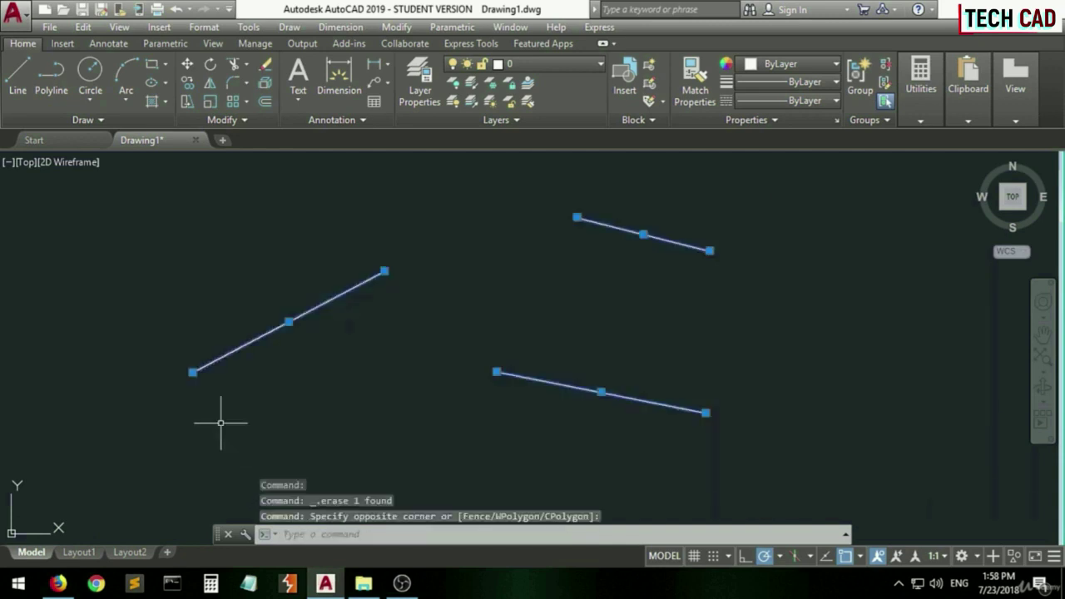
pyautogui.press('Delete')
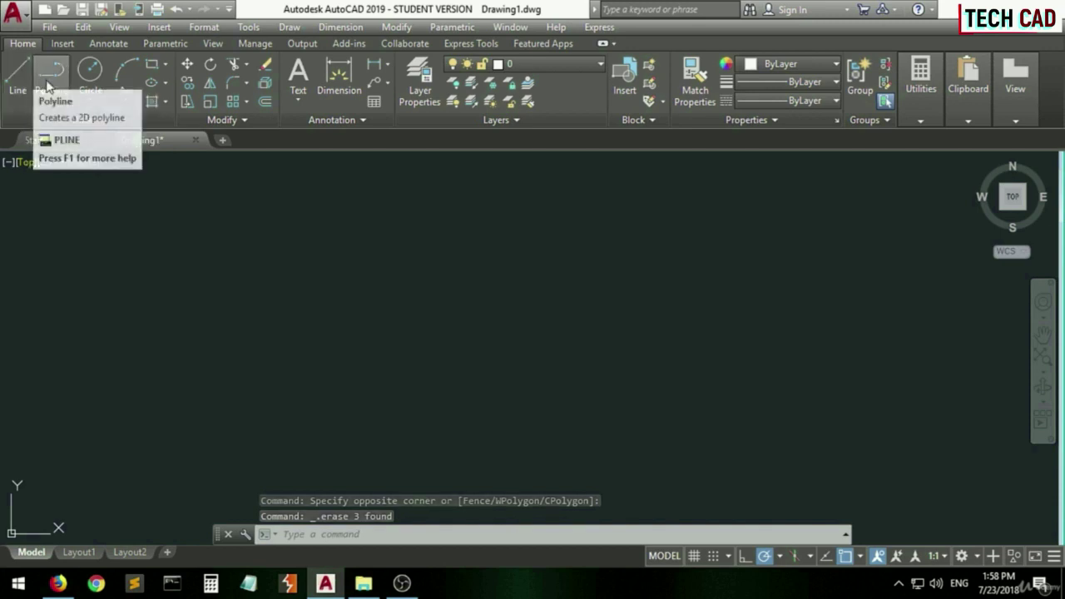
pyautogui.moveTo(51, 74)
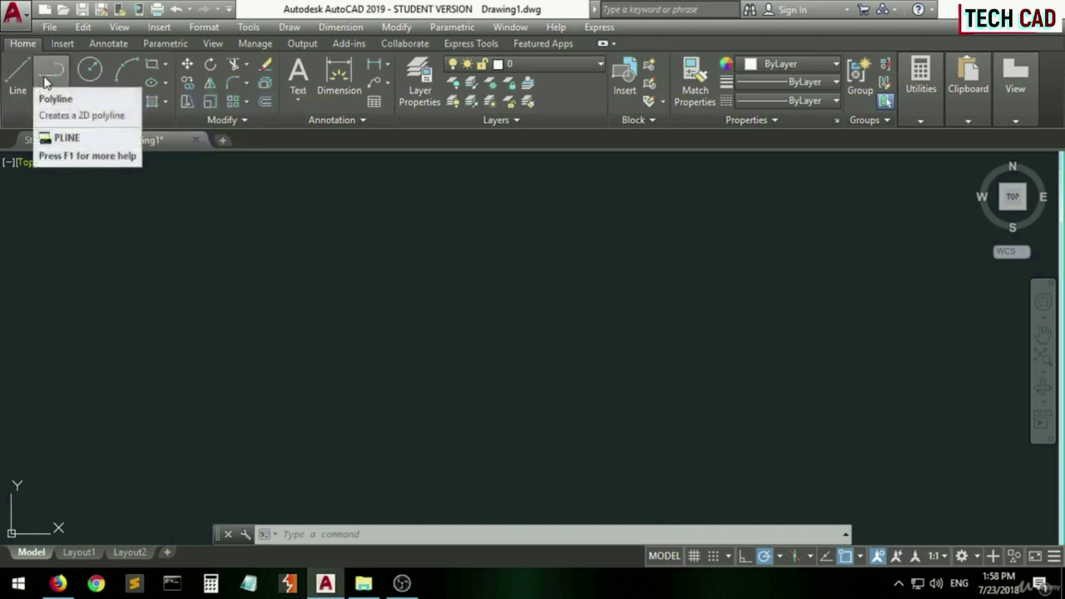
# Step: Draw a closed four-line box near the upper left, returning to its starting corner
pyautogui.click(18, 75)
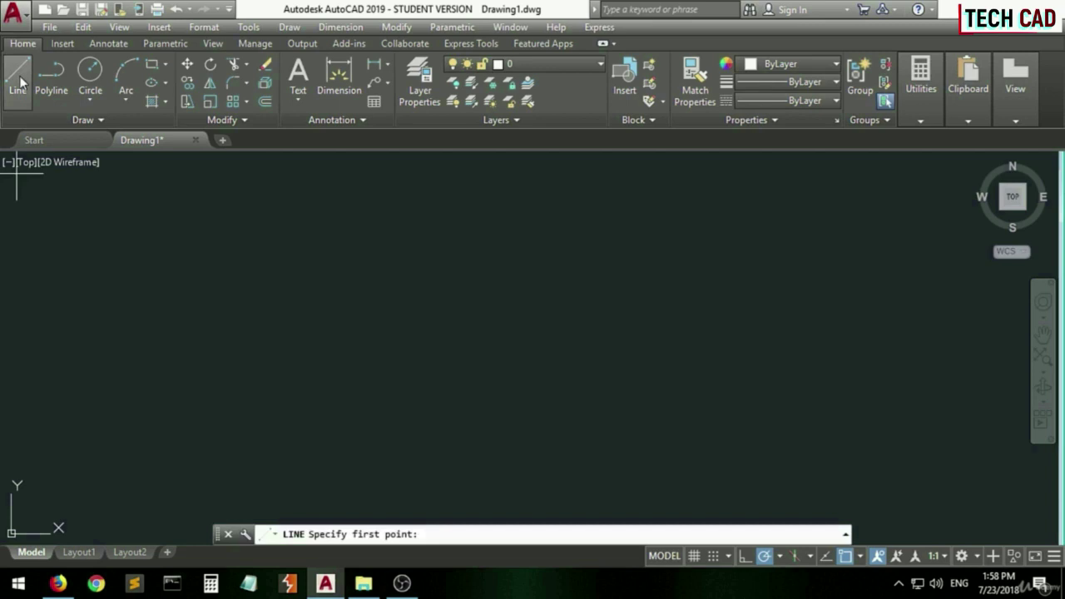
pyautogui.click(129, 233)
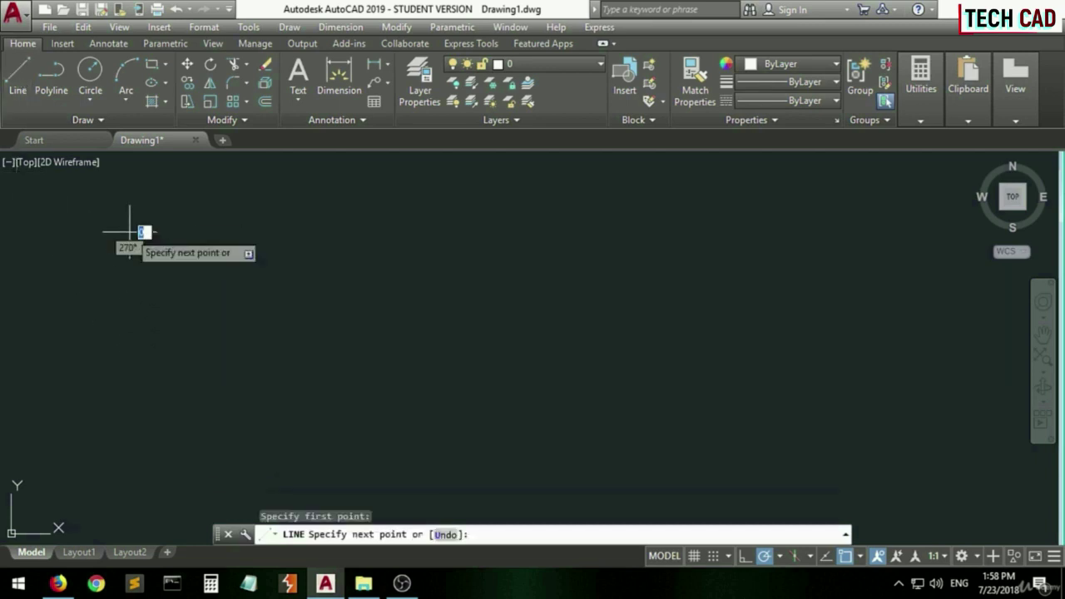
pyautogui.click(219, 232)
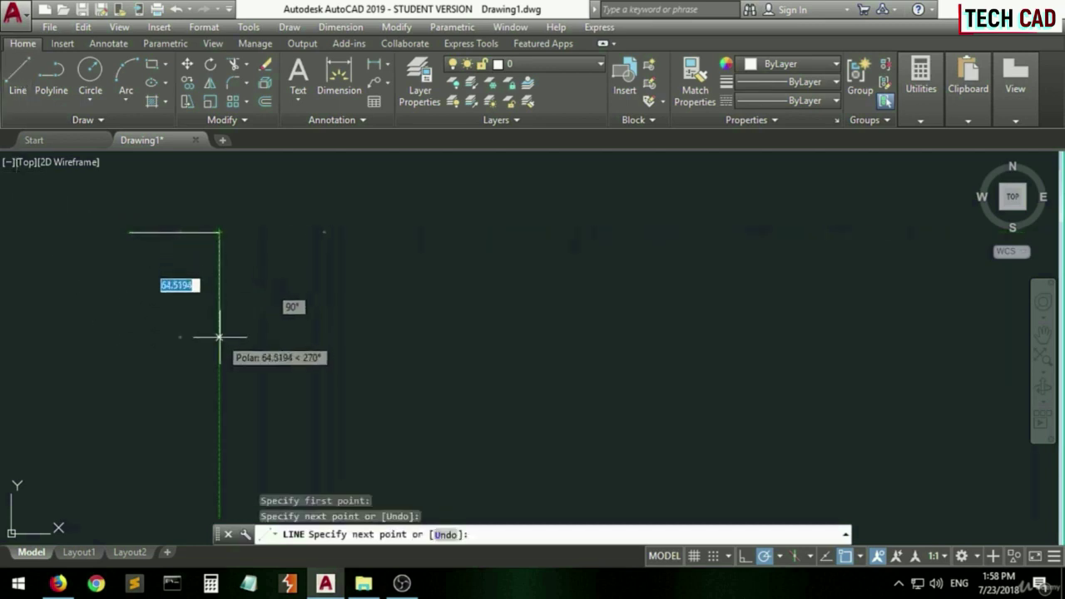
pyautogui.click(219, 337)
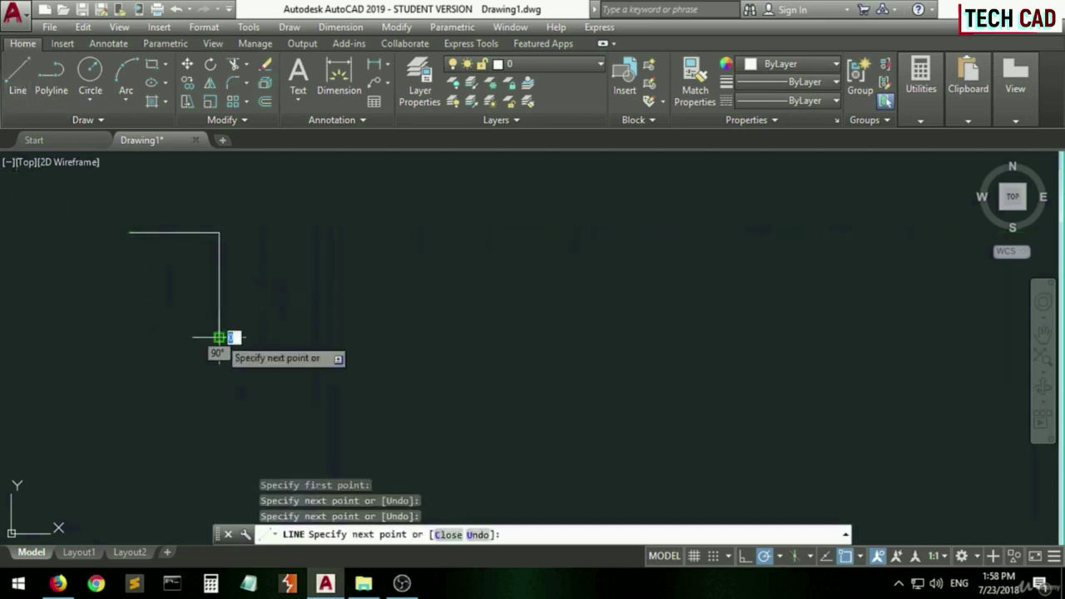
pyautogui.click(126, 337)
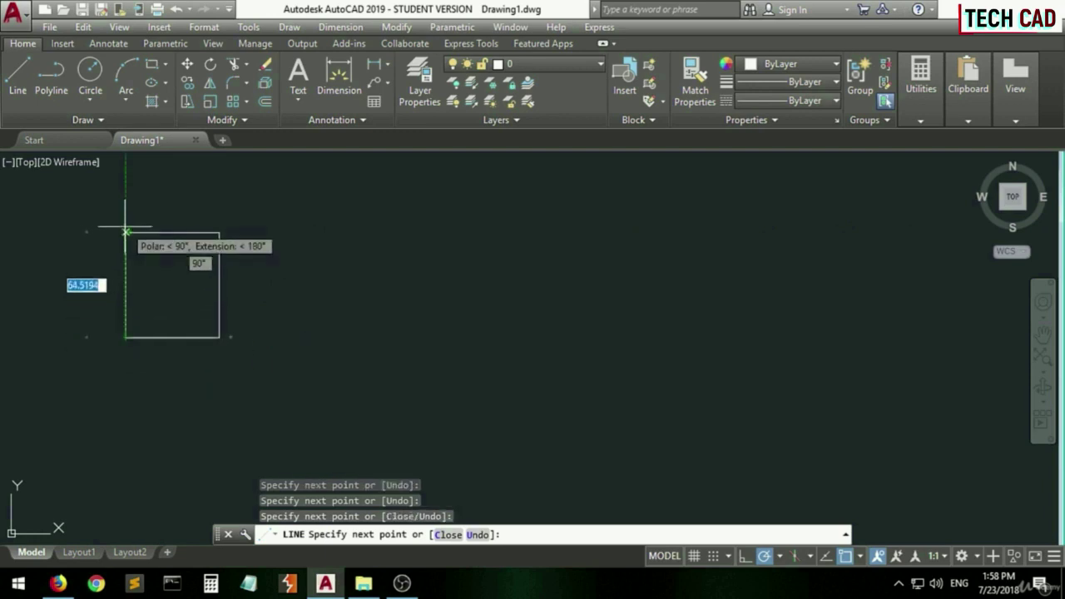
pyautogui.click(125, 232)
pyautogui.press('Return')
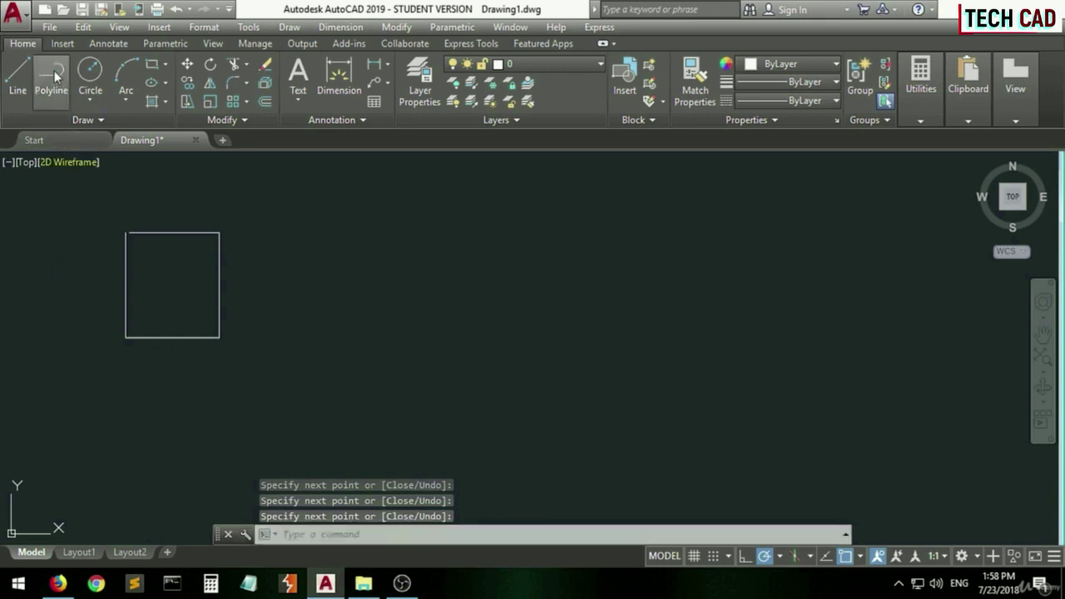
pyautogui.click(52, 79)
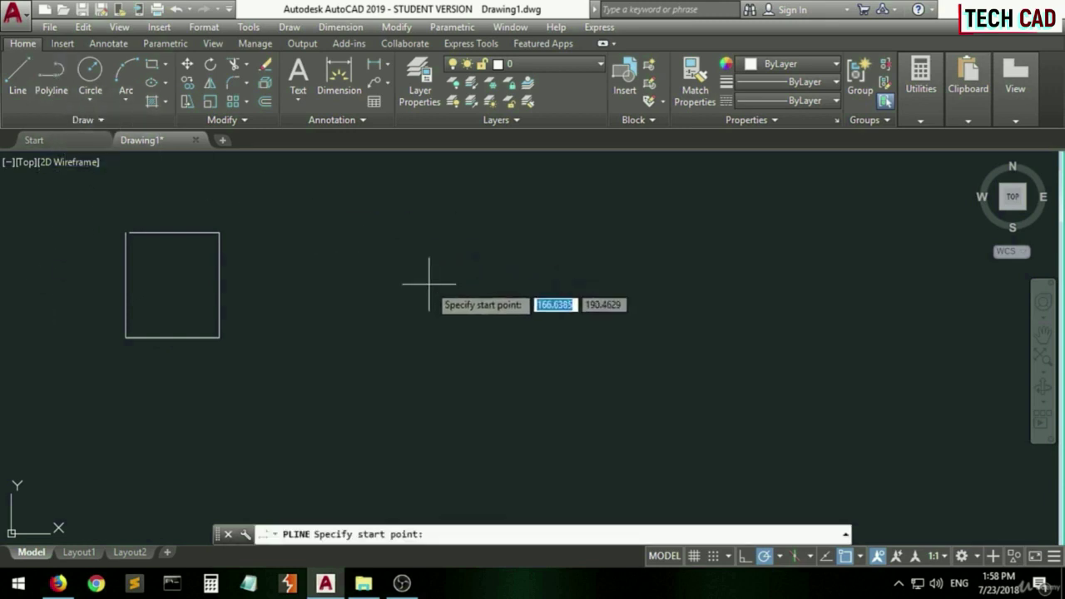
# Step: Draw a taller closed polyline rectangle to the right of the four-line box
pyautogui.click(323, 233)
pyautogui.click(426, 232)
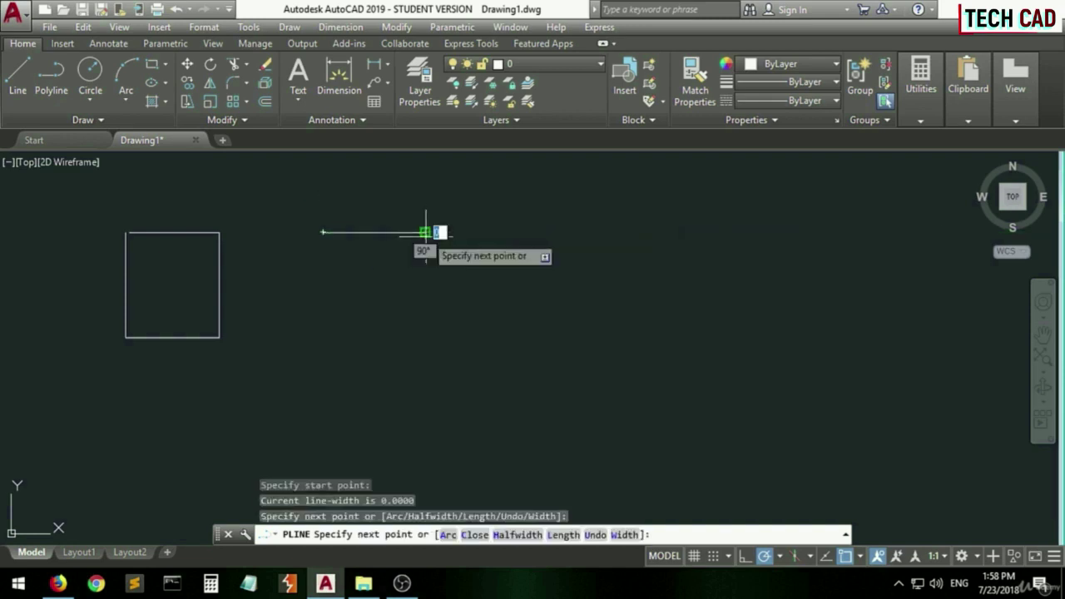
pyautogui.click(426, 361)
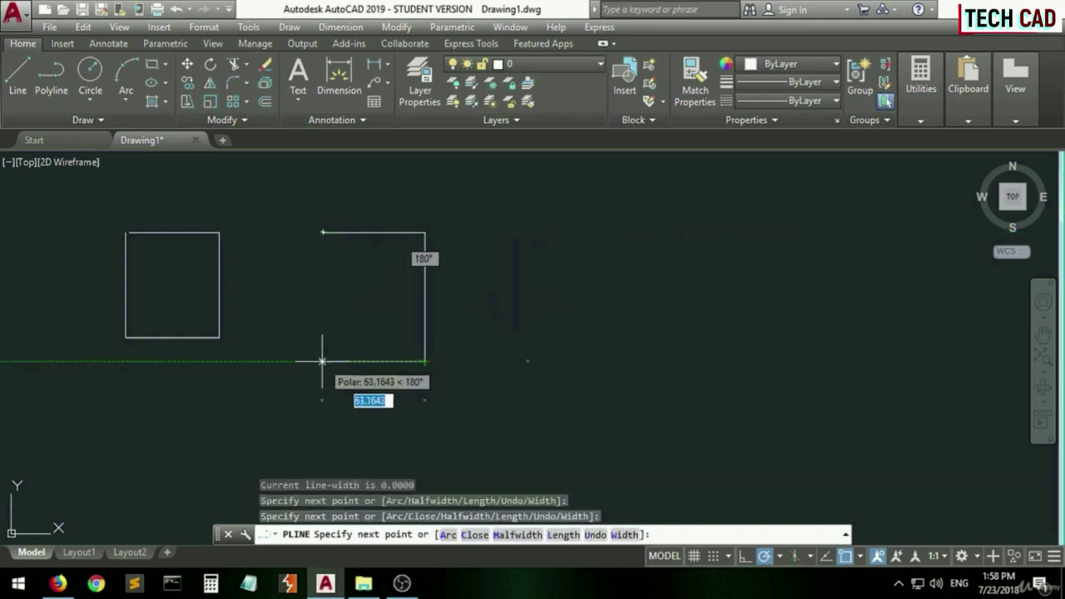
pyautogui.click(321, 361)
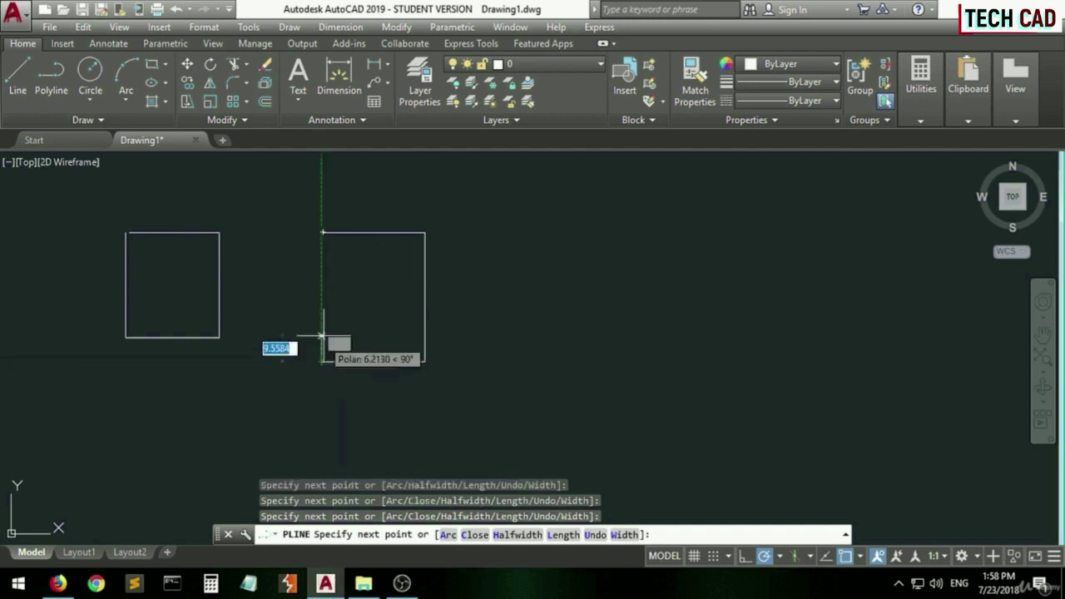
pyautogui.click(323, 233)
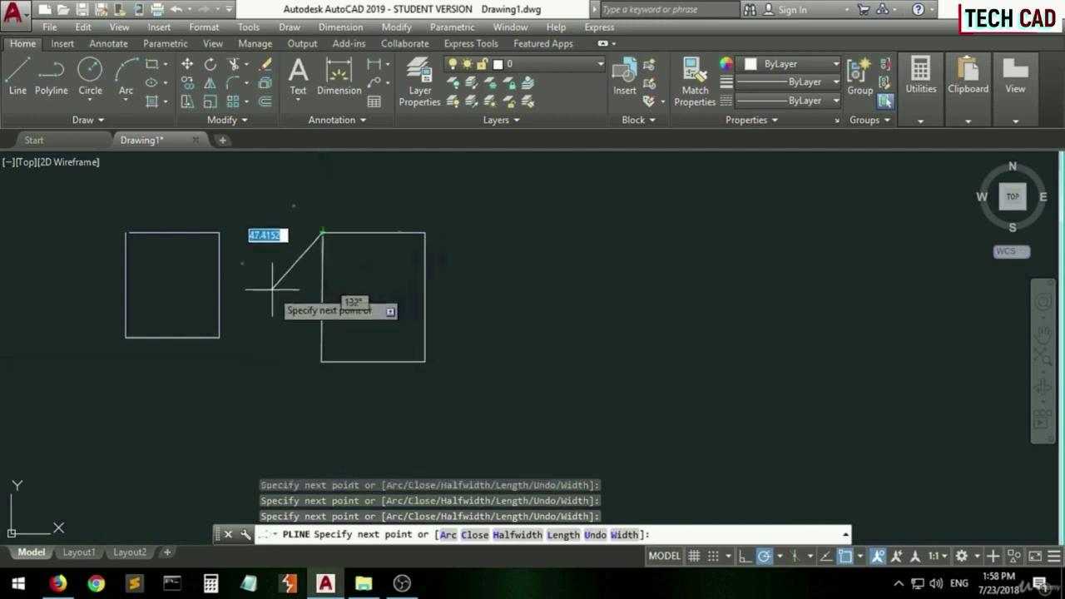
pyautogui.press('Return')
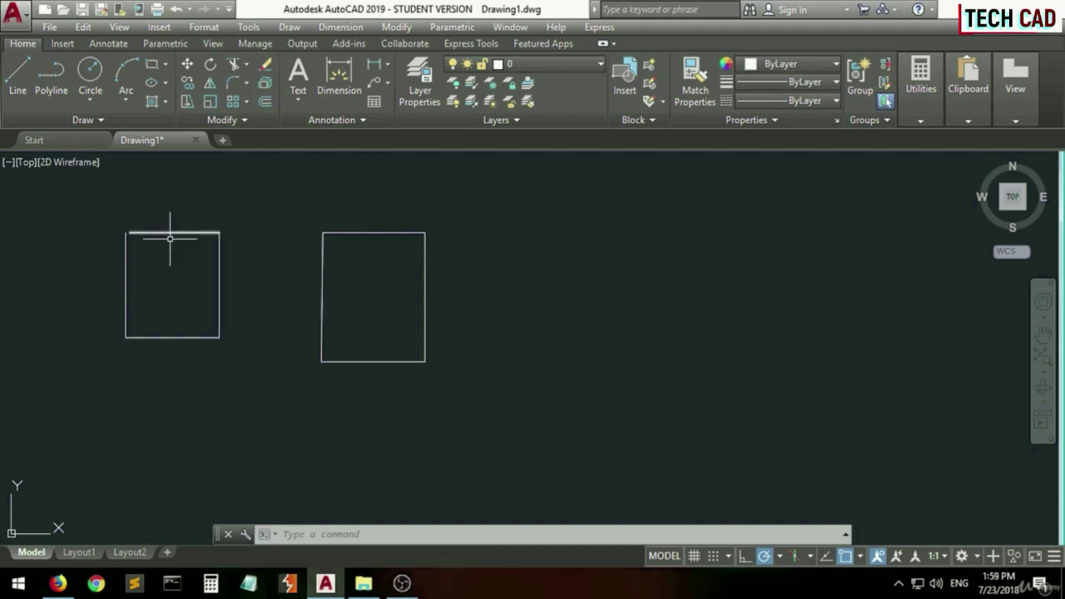
pyautogui.moveTo(405, 233)
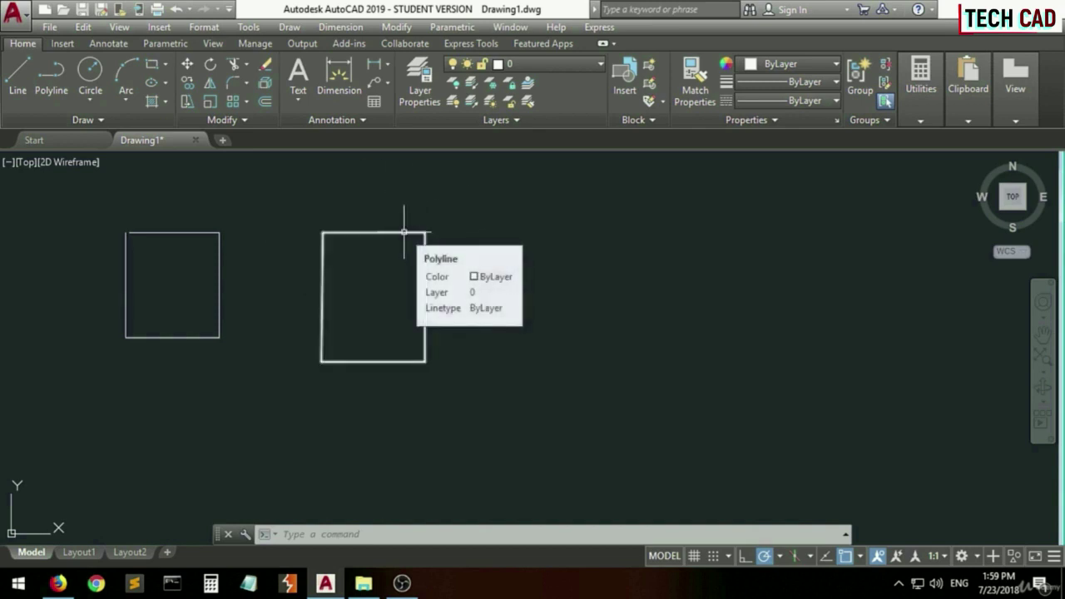
pyautogui.click(404, 232)
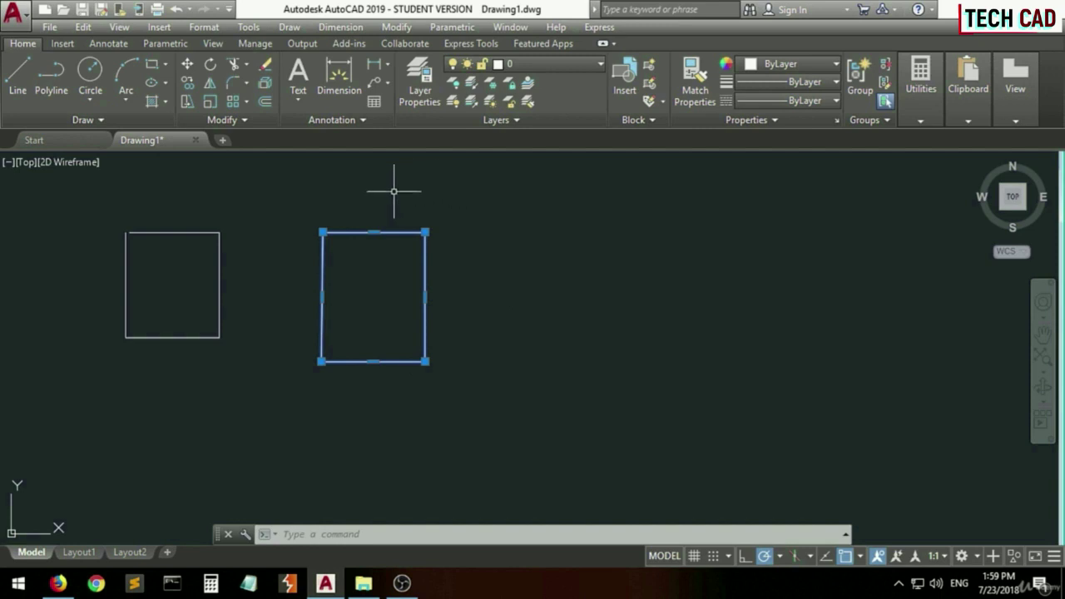
pyautogui.click(400, 388)
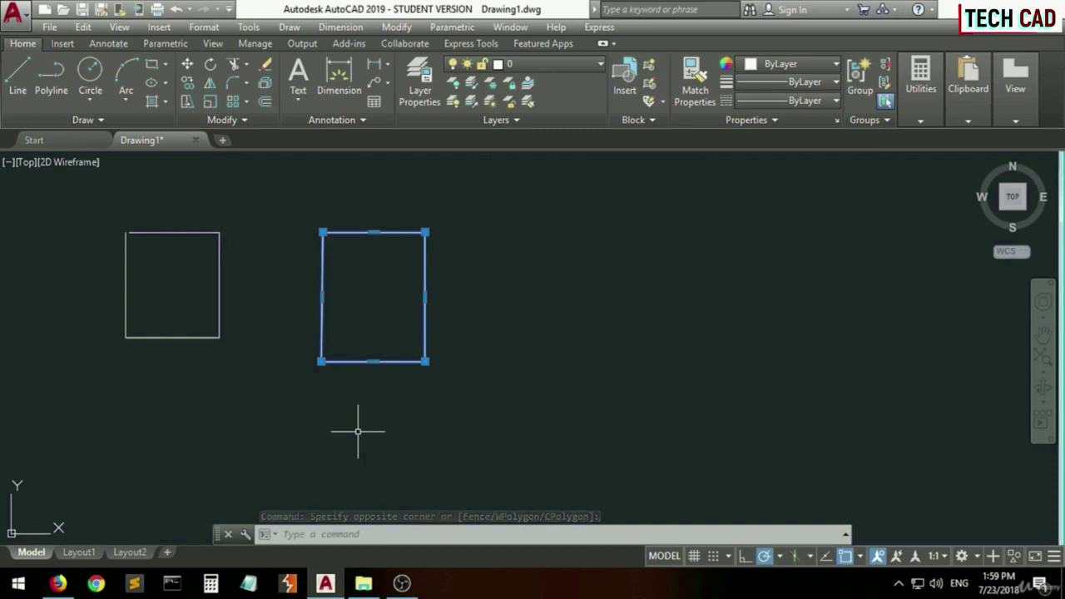
pyautogui.press('Escape')
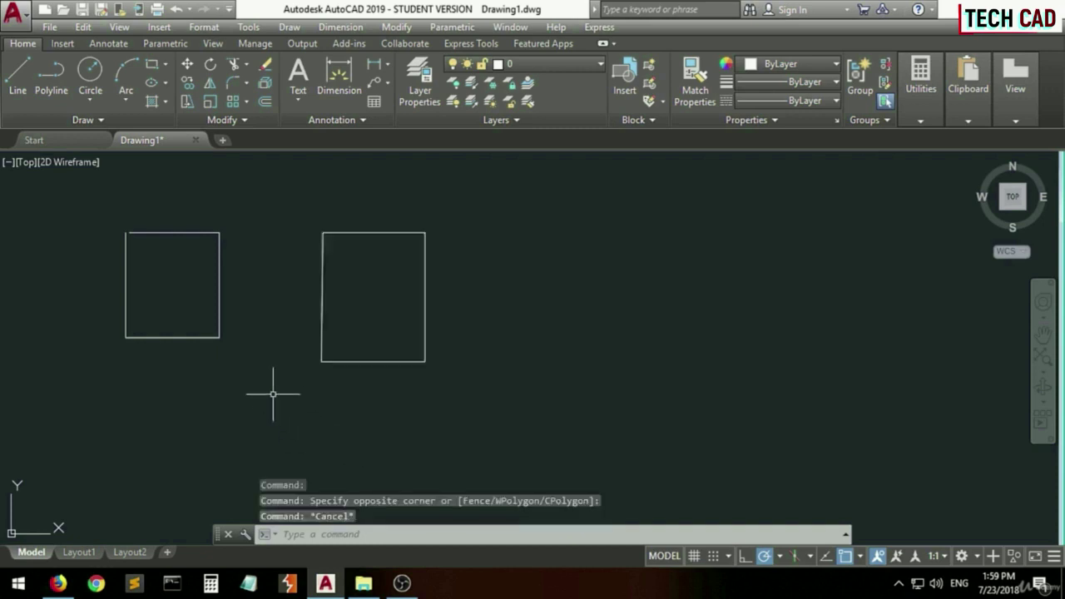
pyautogui.click(188, 337)
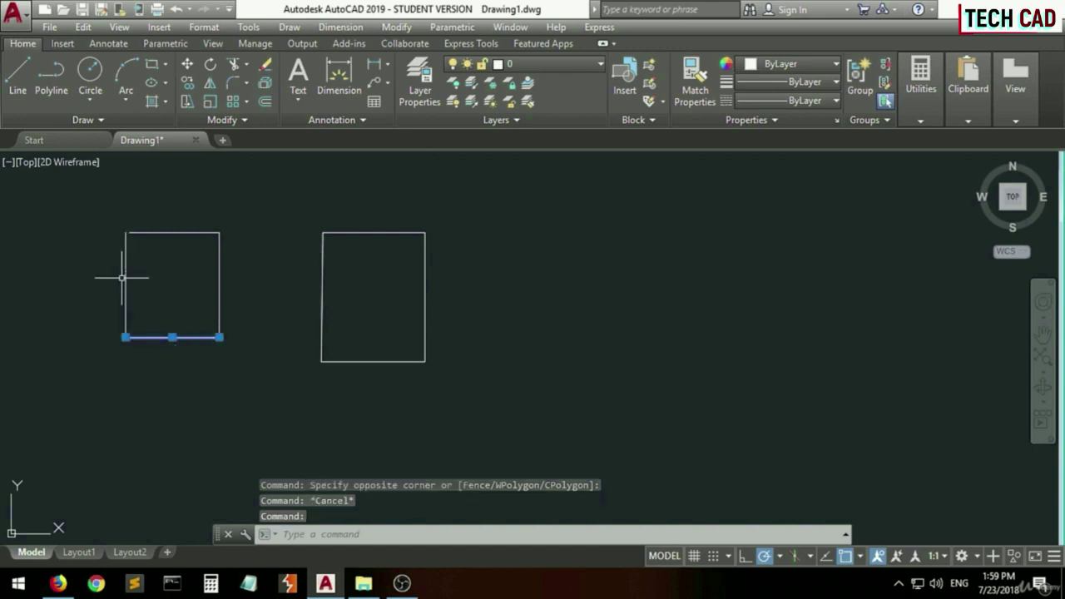
pyautogui.click(151, 232)
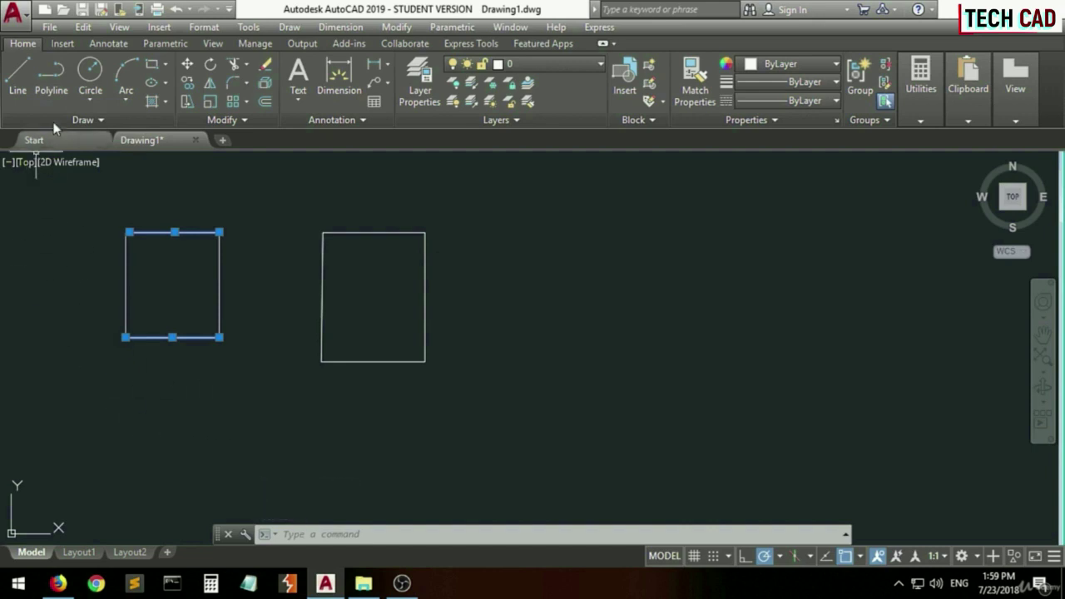
pyautogui.click(247, 450)
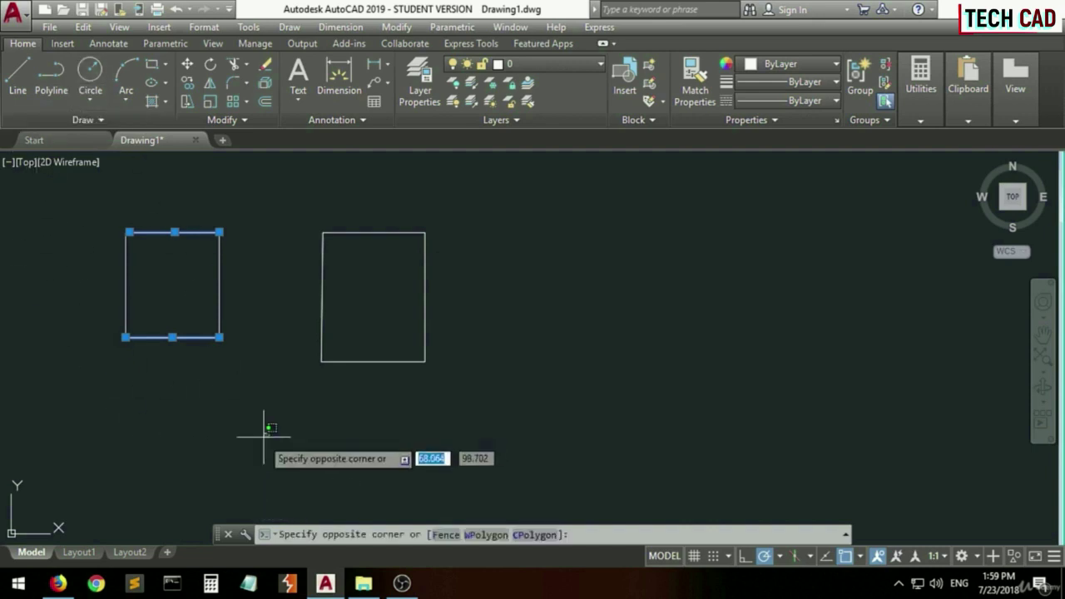
pyautogui.press('Escape')
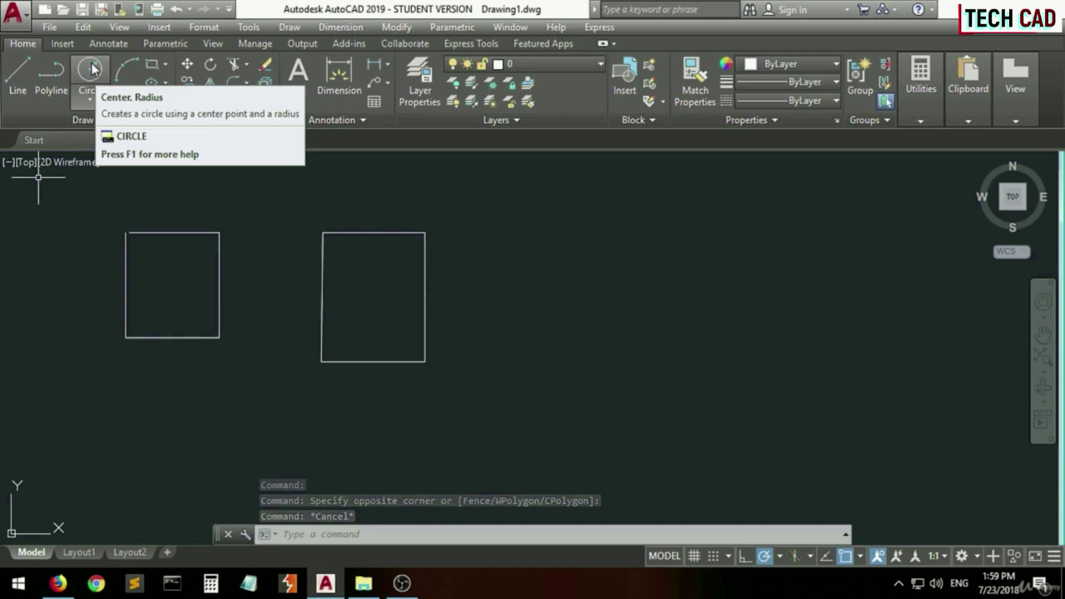
# Step: Start a Center, Radius circle from the Circle options
pyautogui.click(89, 100)
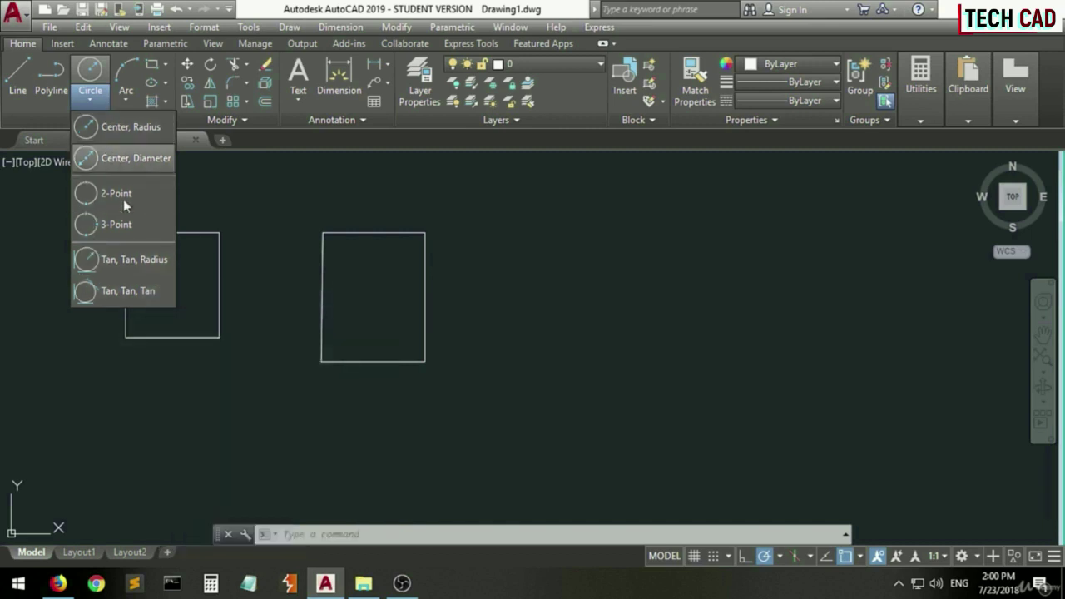
pyautogui.click(117, 133)
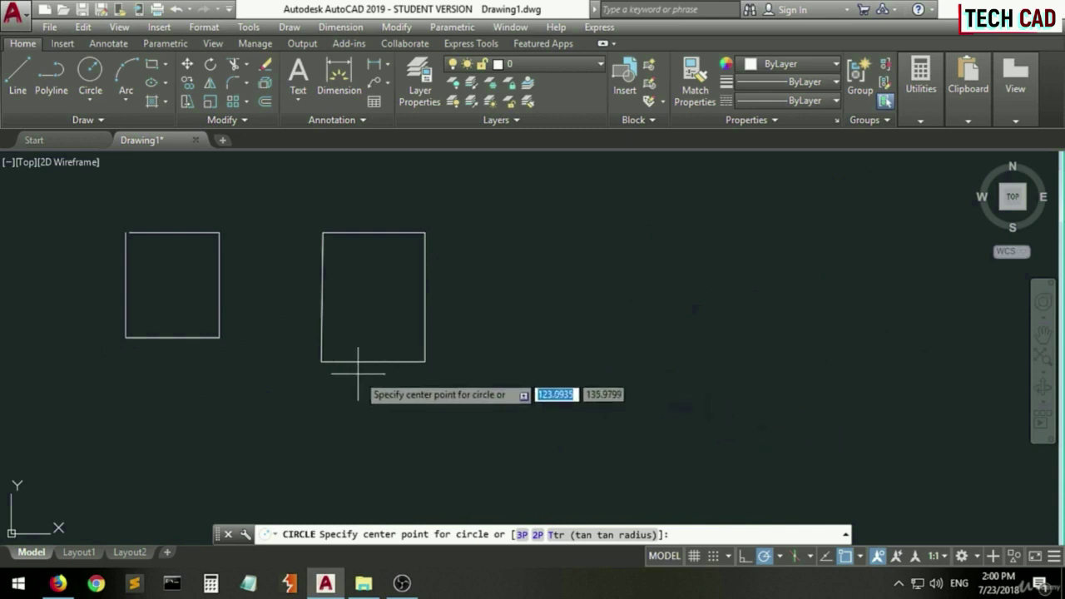
# Step: Draw a circle centred on the tall rectangle's lower-right corner, passing through its upper-right corner
pyautogui.click(425, 361)
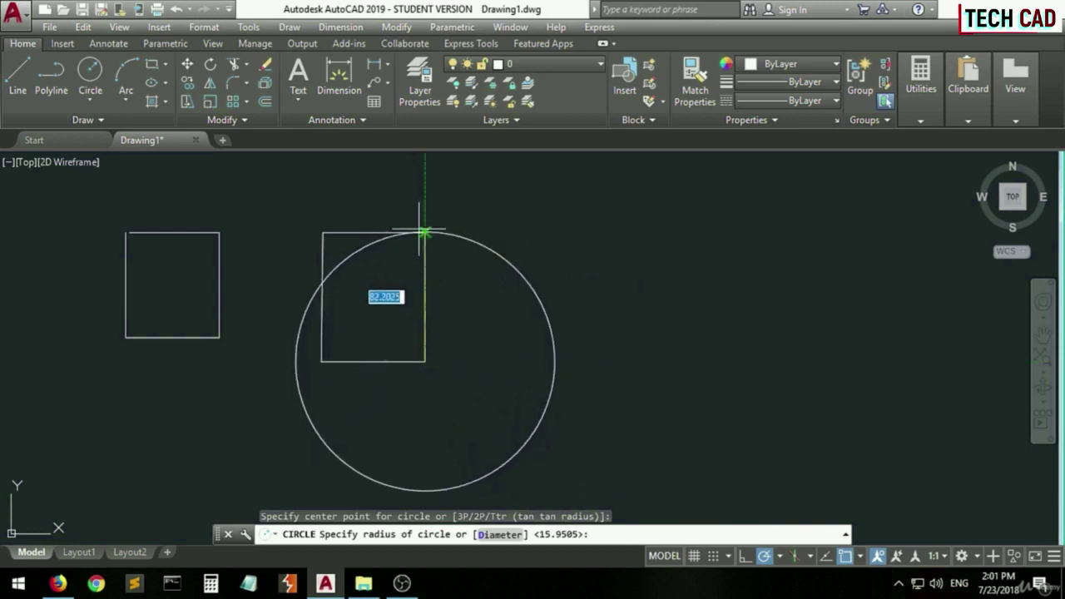
pyautogui.click(425, 232)
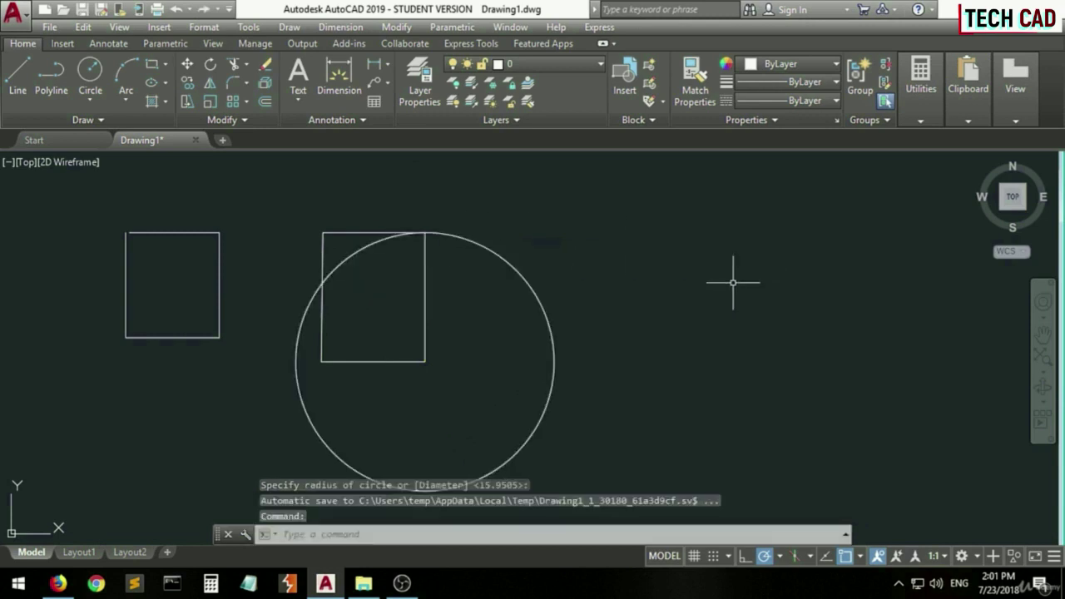
pyautogui.click(92, 75)
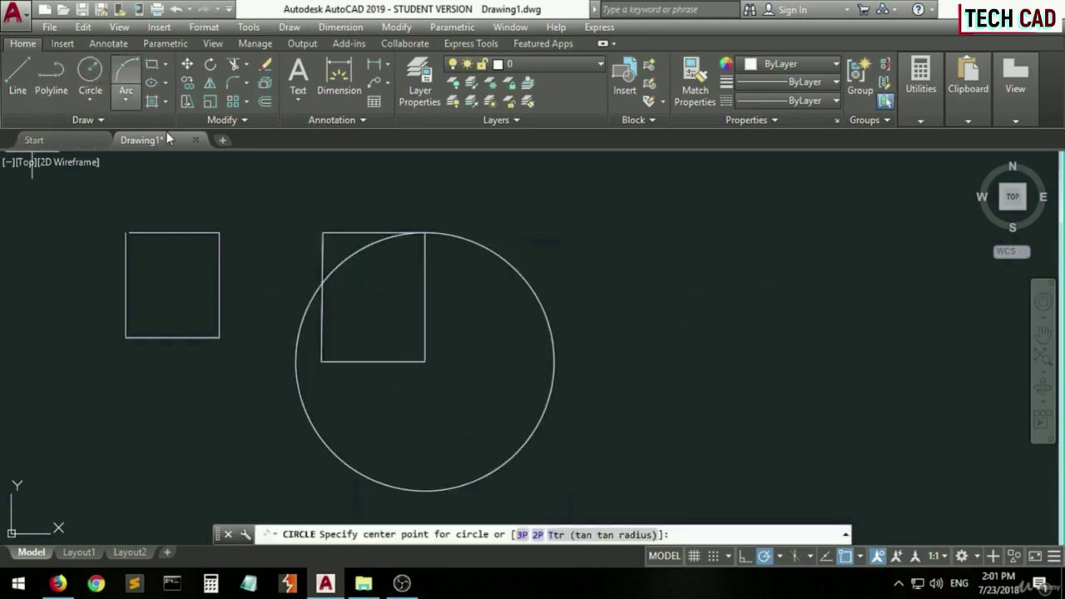
# Step: Add two concentric circles at that corner: a small inner one and one of radius 40
pyautogui.click(425, 362)
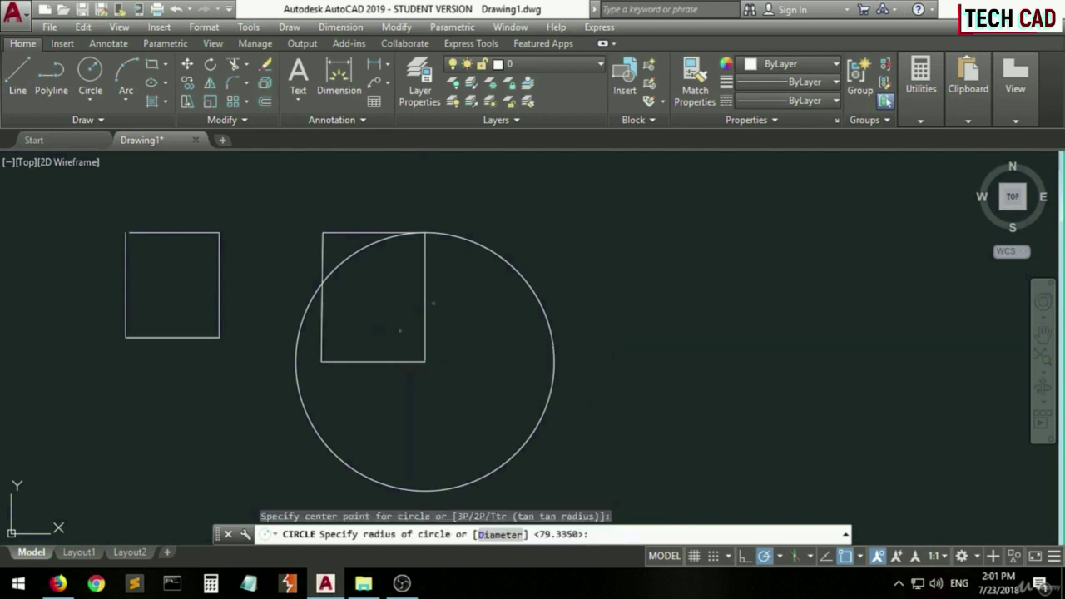
pyautogui.click(457, 337)
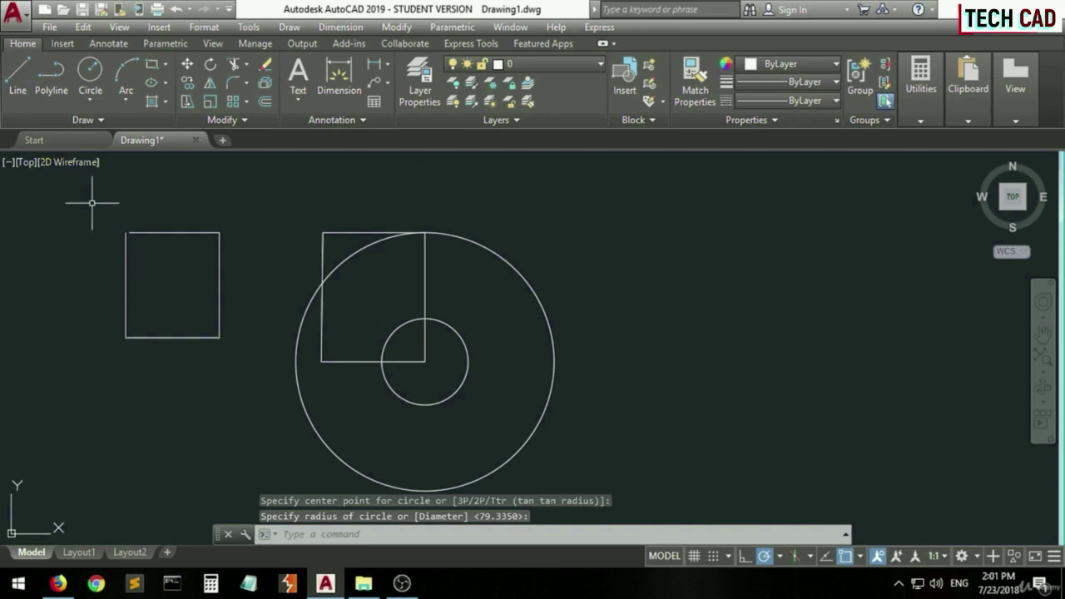
pyautogui.click(89, 75)
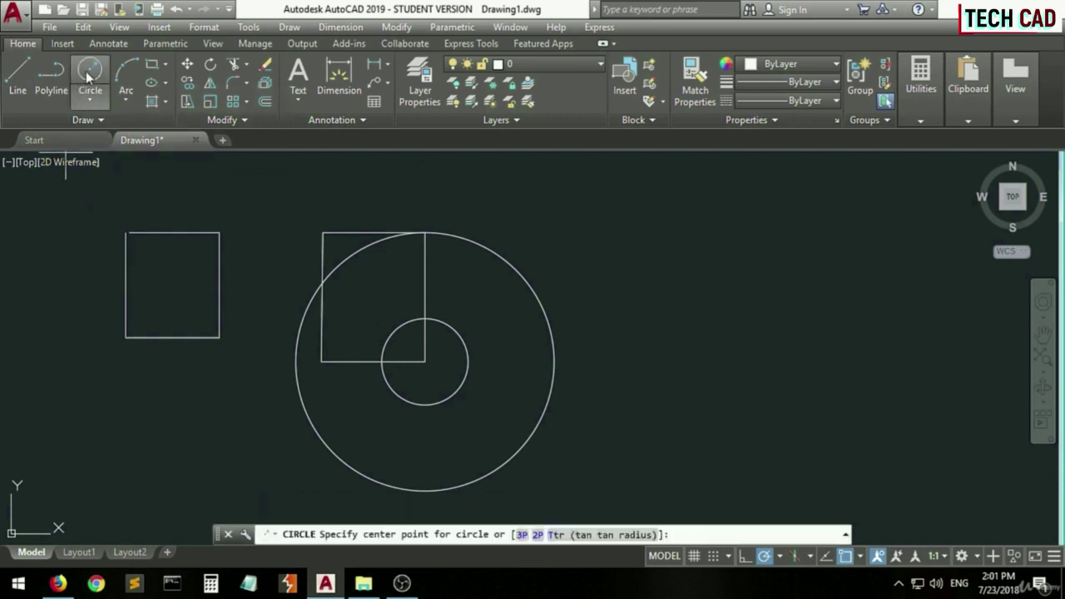
pyautogui.click(425, 361)
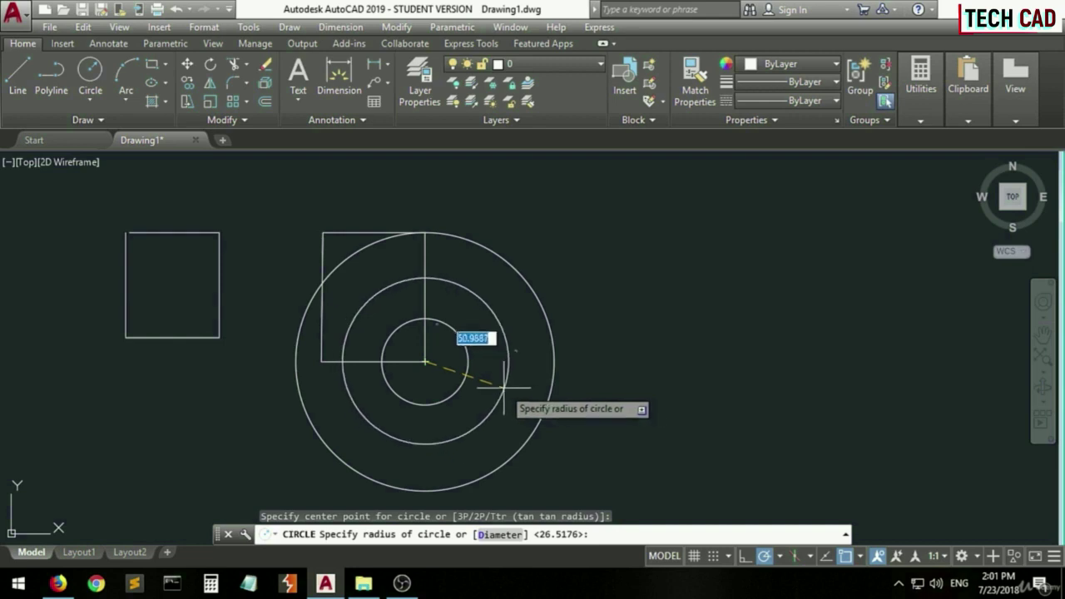
pyautogui.write('40')
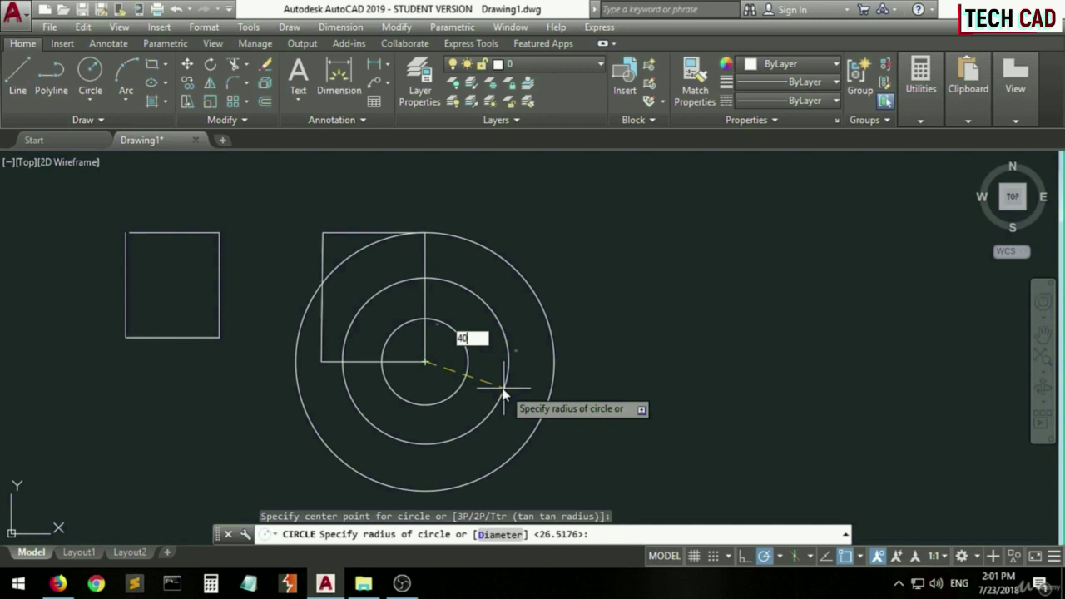
pyautogui.press('Return')
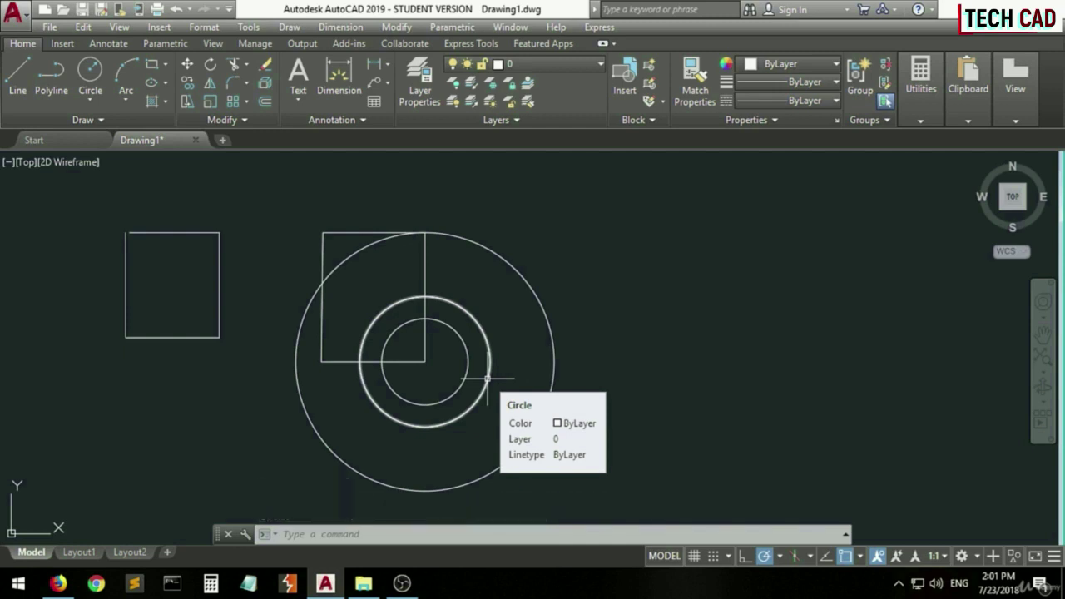
# Step: Window-select the three circles and delete them
pyautogui.click(599, 265)
pyautogui.click(458, 361)
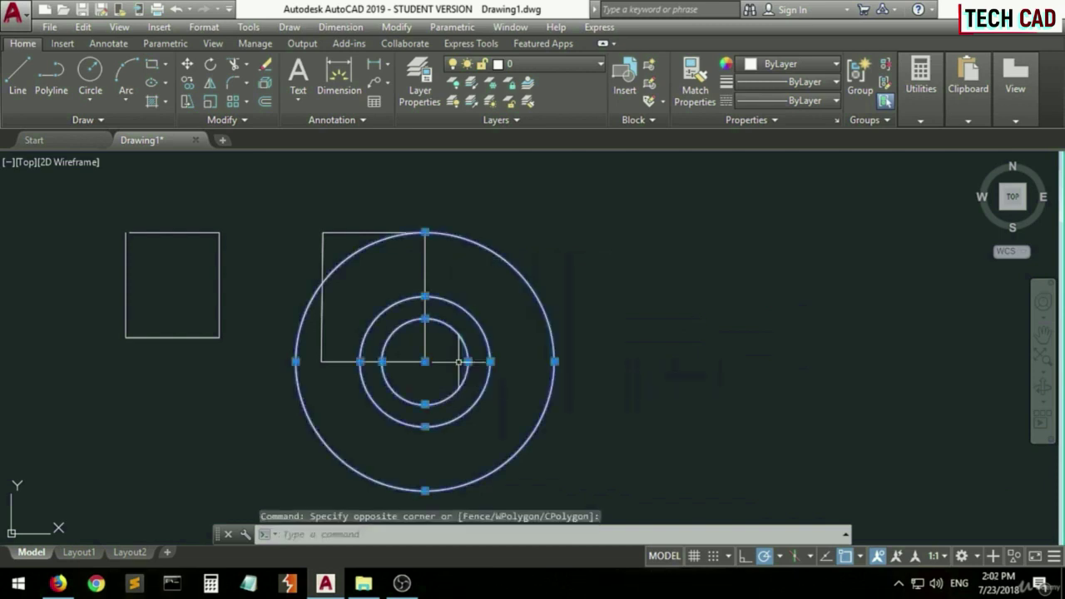
pyautogui.press('Delete')
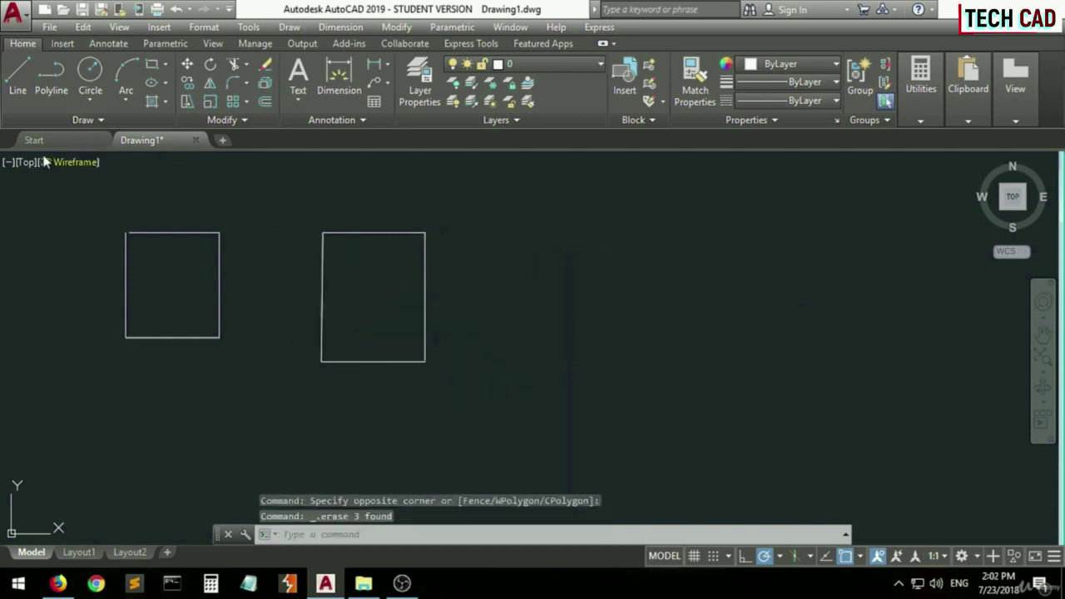
# Step: Draw a circle of diameter 80 centred on the tall rectangle's lower-right corner
pyautogui.click(88, 100)
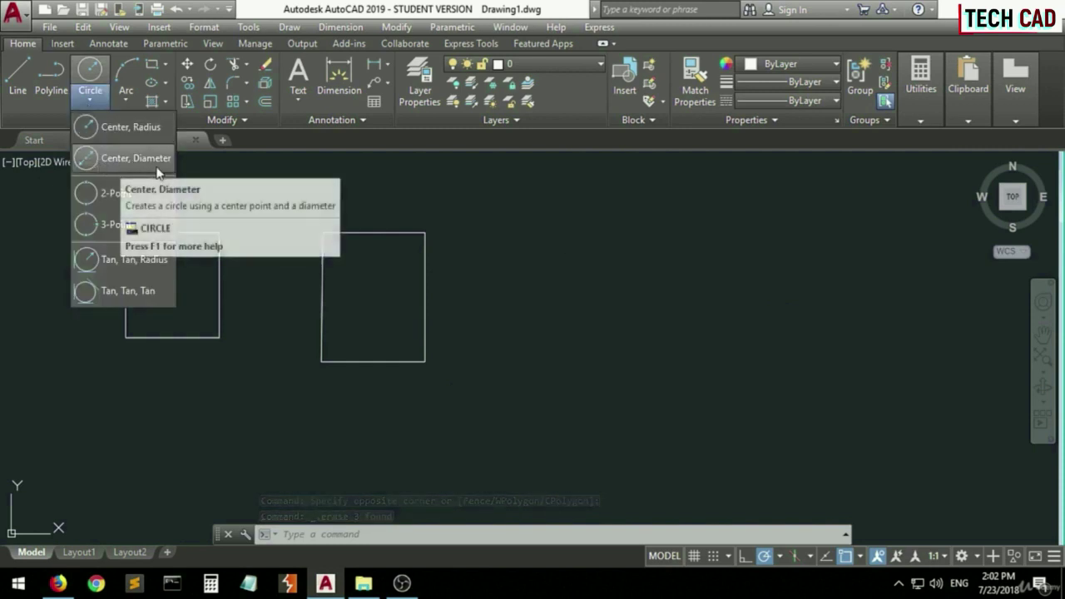
pyautogui.click(121, 162)
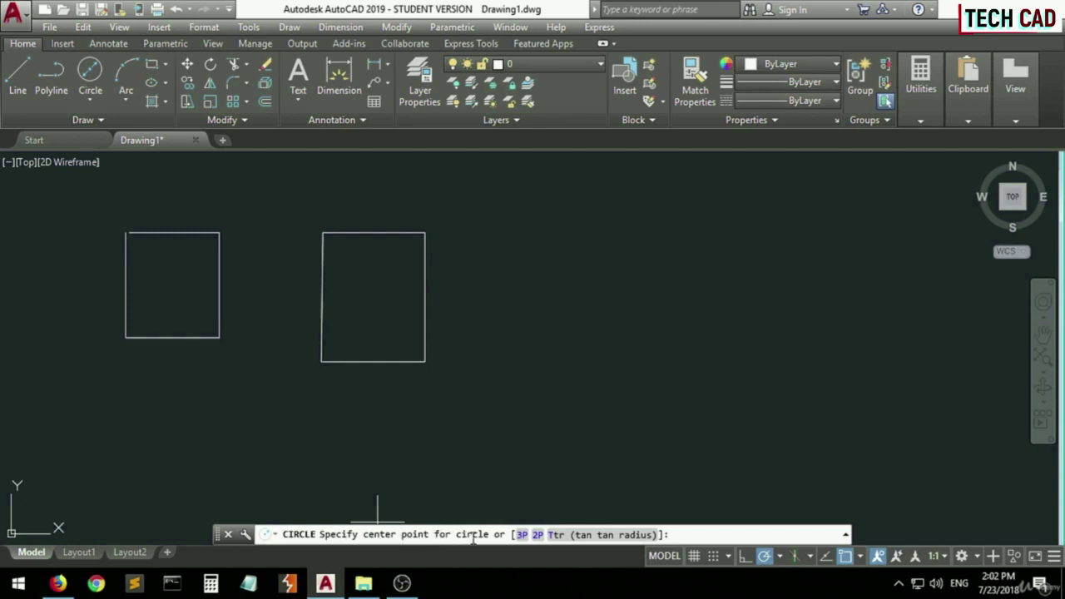
pyautogui.click(425, 361)
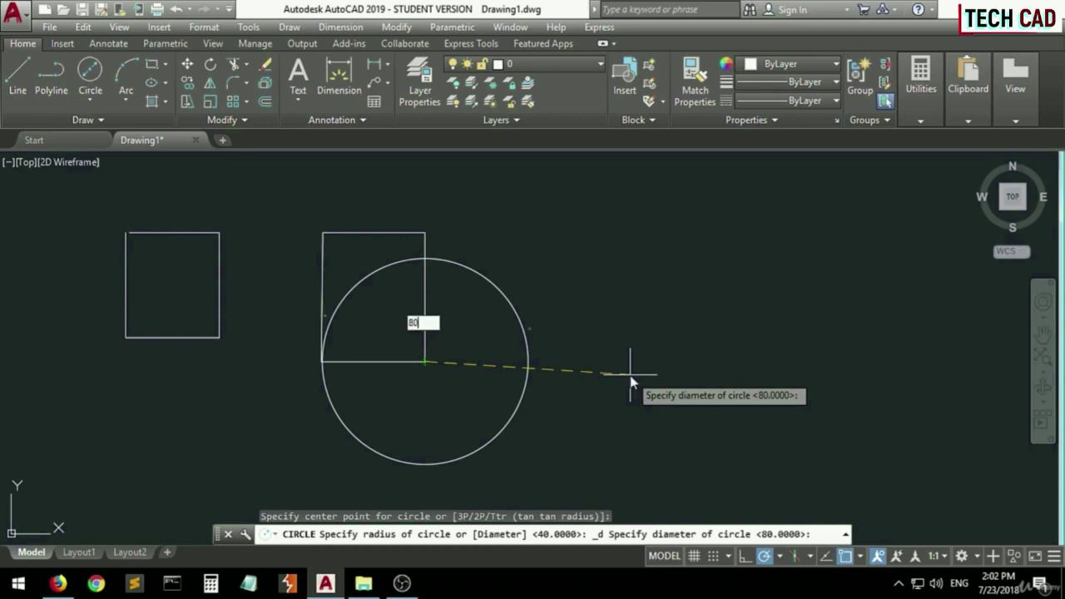
pyautogui.press('Return')
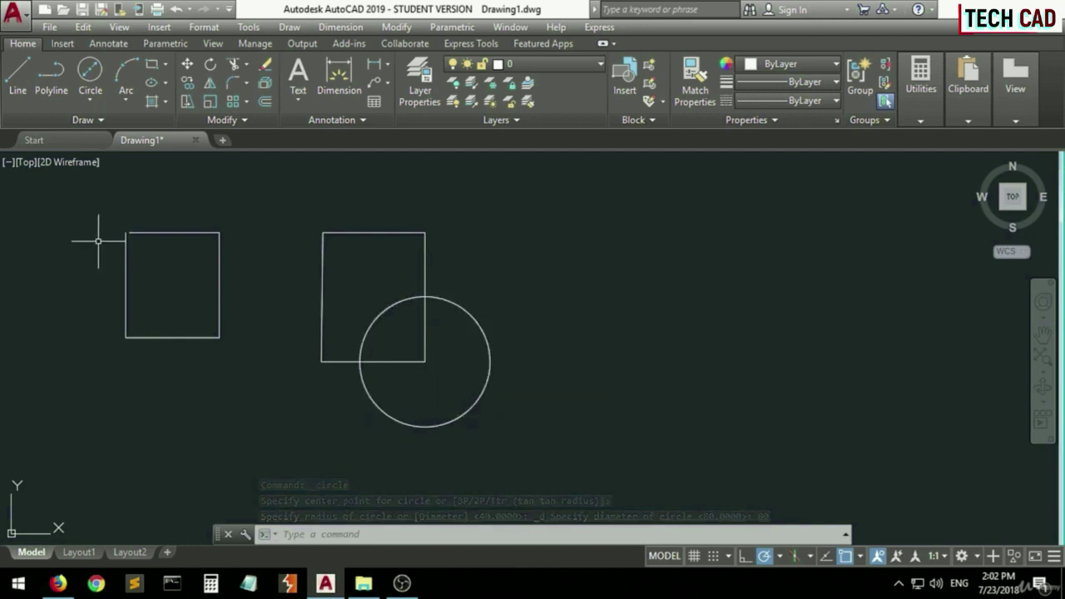
pyautogui.click(88, 100)
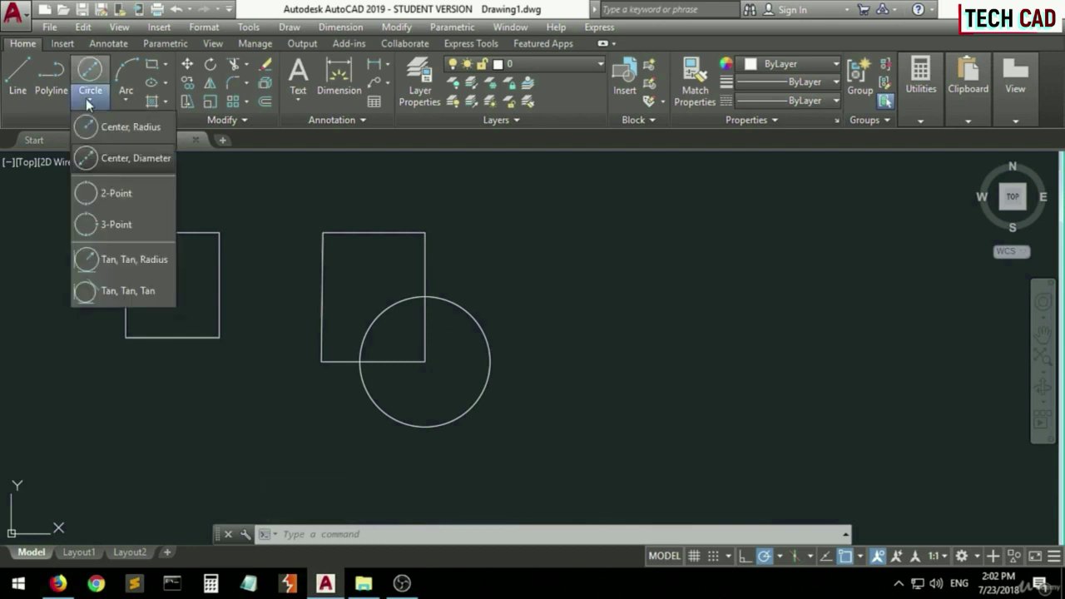
# Step: Draw a 2-point circle spanning the tall rectangle's top edge from its top-right to top-left corner
pyautogui.click(129, 195)
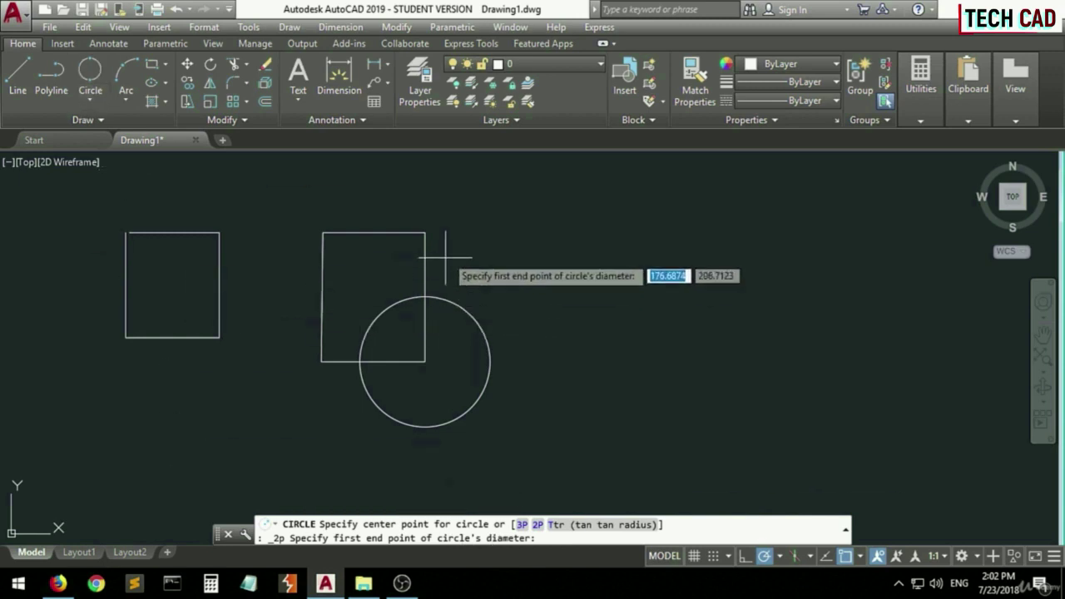
pyautogui.click(424, 232)
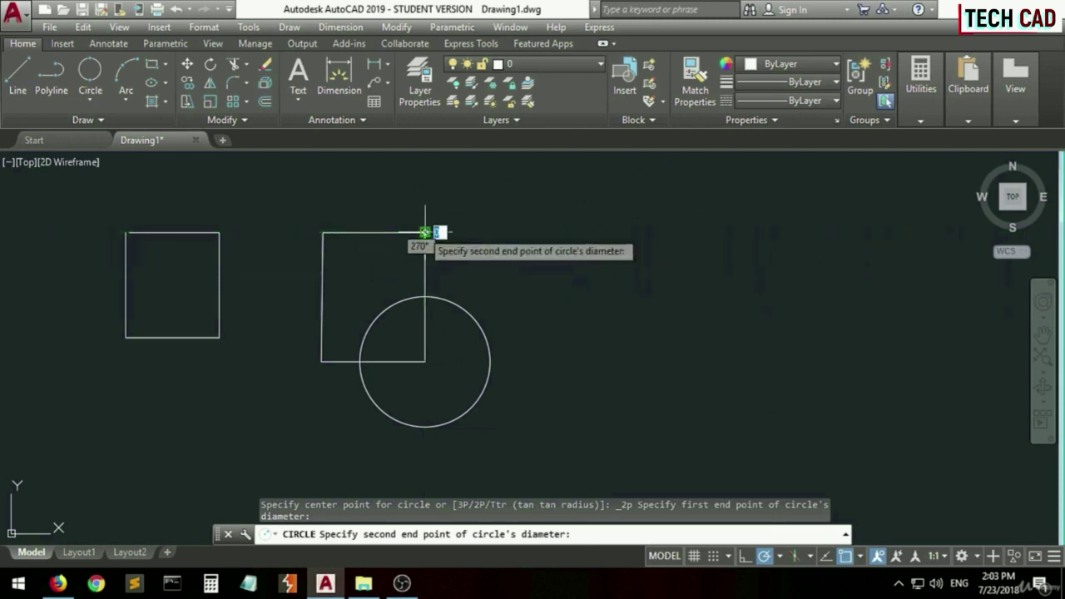
pyautogui.click(323, 232)
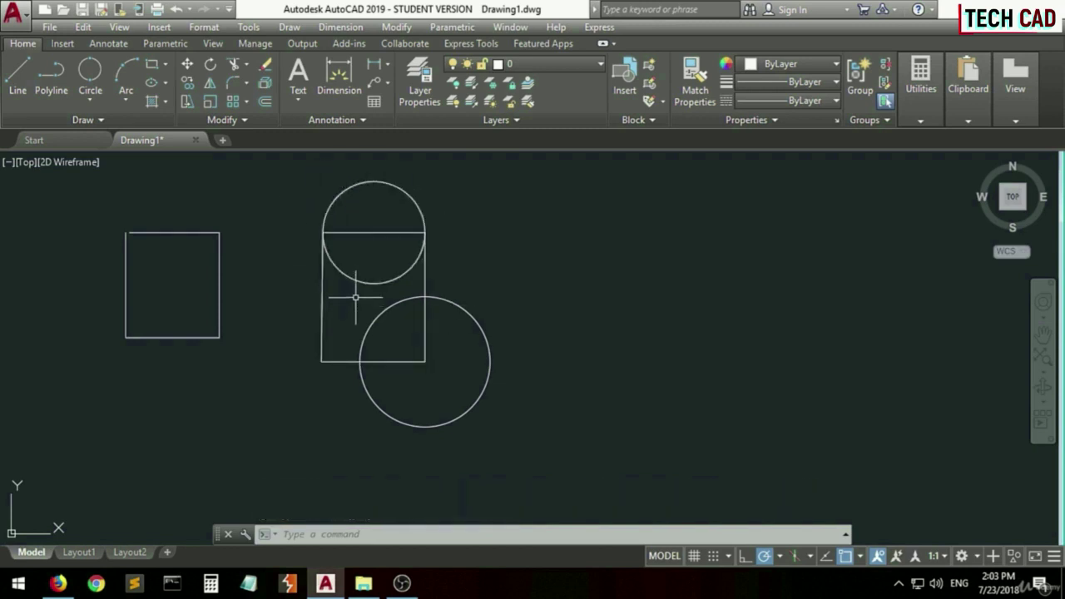
pyautogui.click(81, 97)
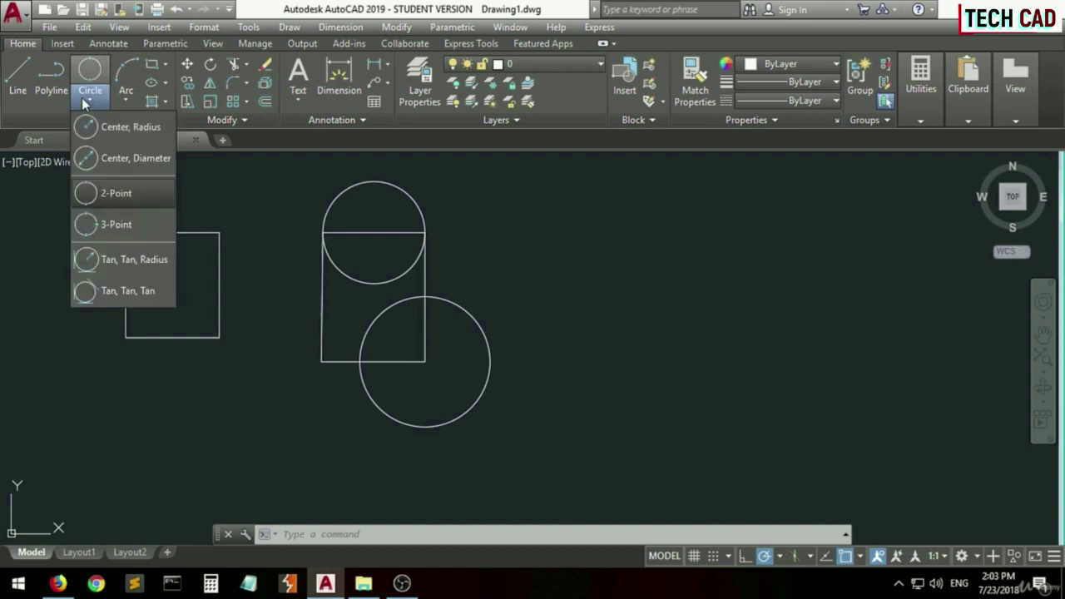
# Step: Draw a 3-point circle through the left square's top-left, top-right and bottom-right corners
pyautogui.click(117, 225)
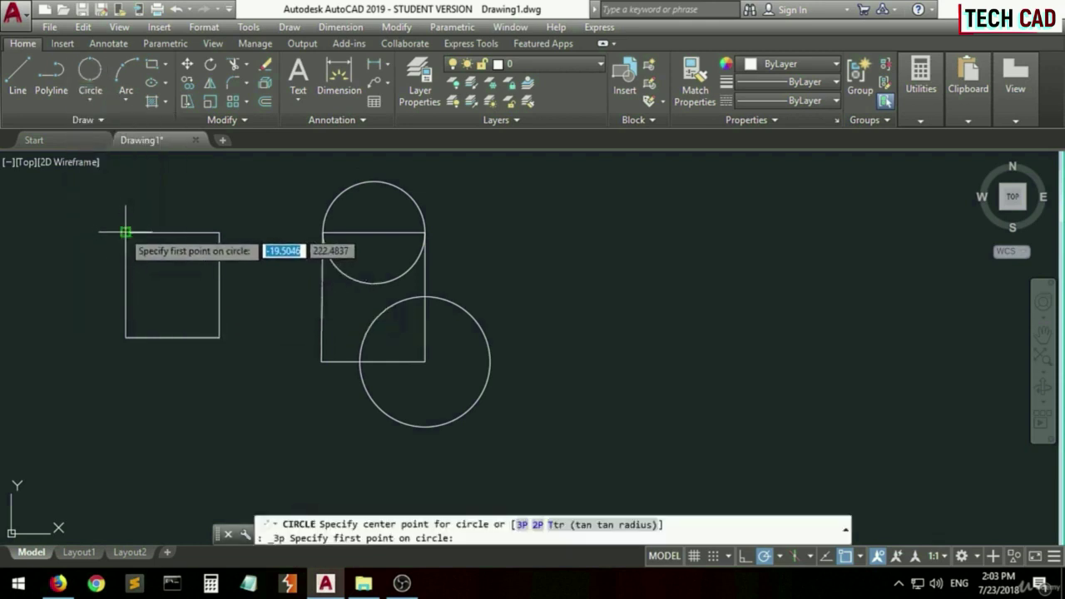
pyautogui.click(126, 232)
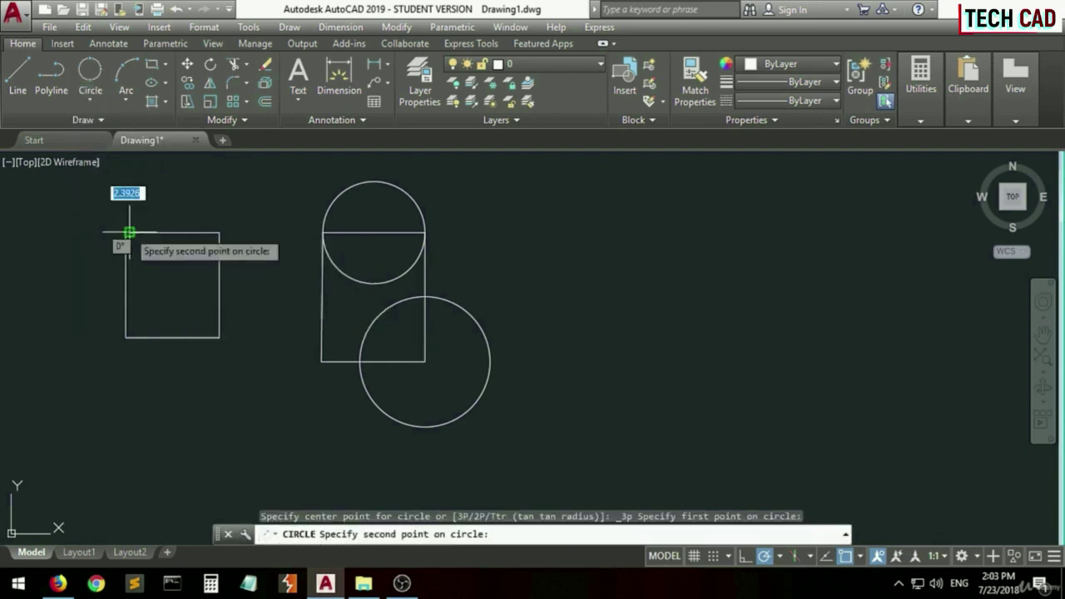
pyautogui.click(218, 232)
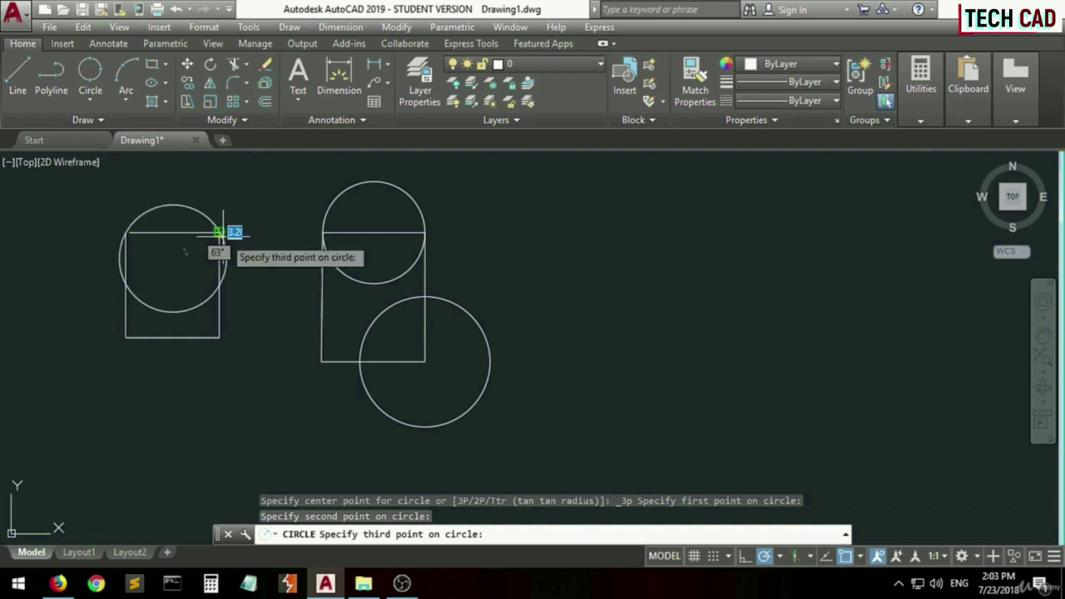
pyautogui.click(218, 336)
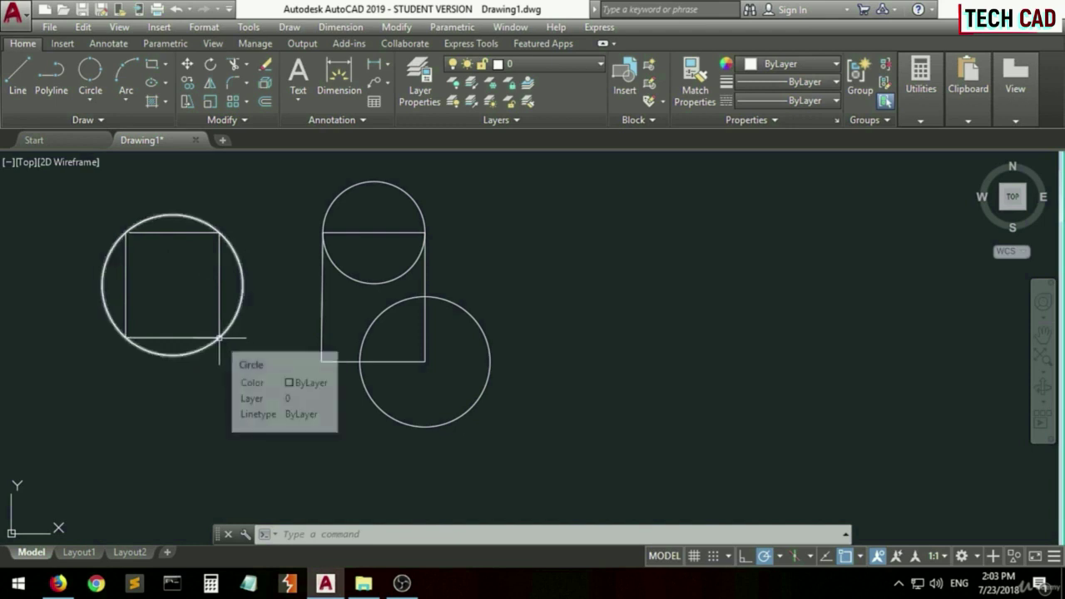
pyautogui.click(90, 106)
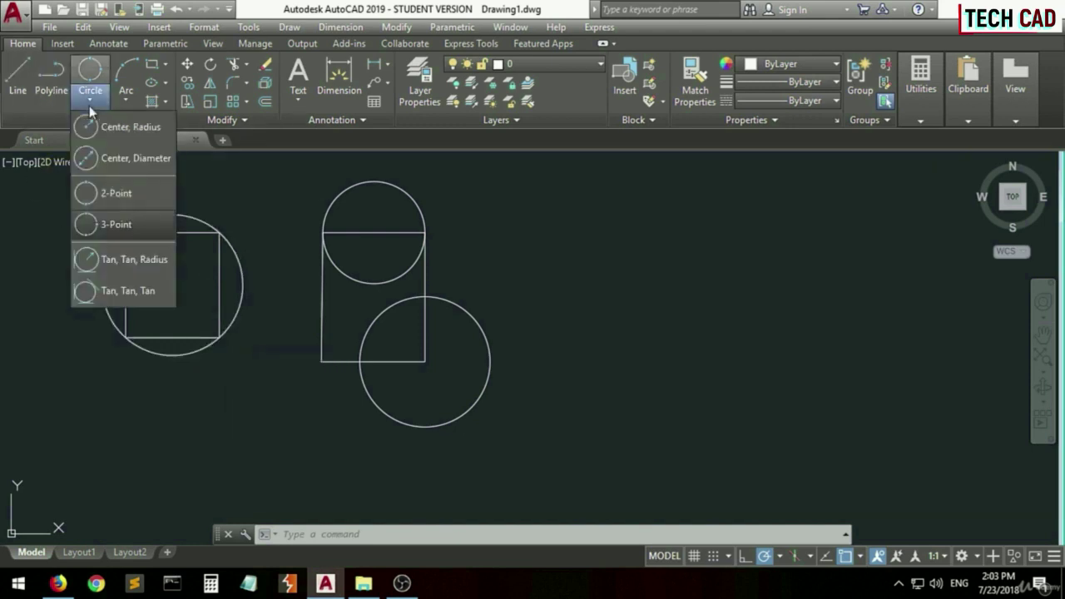
# Step: Draw a Tan, Tan, Radius circle of radius 40 tangent to the square's left and top sides
pyautogui.click(155, 268)
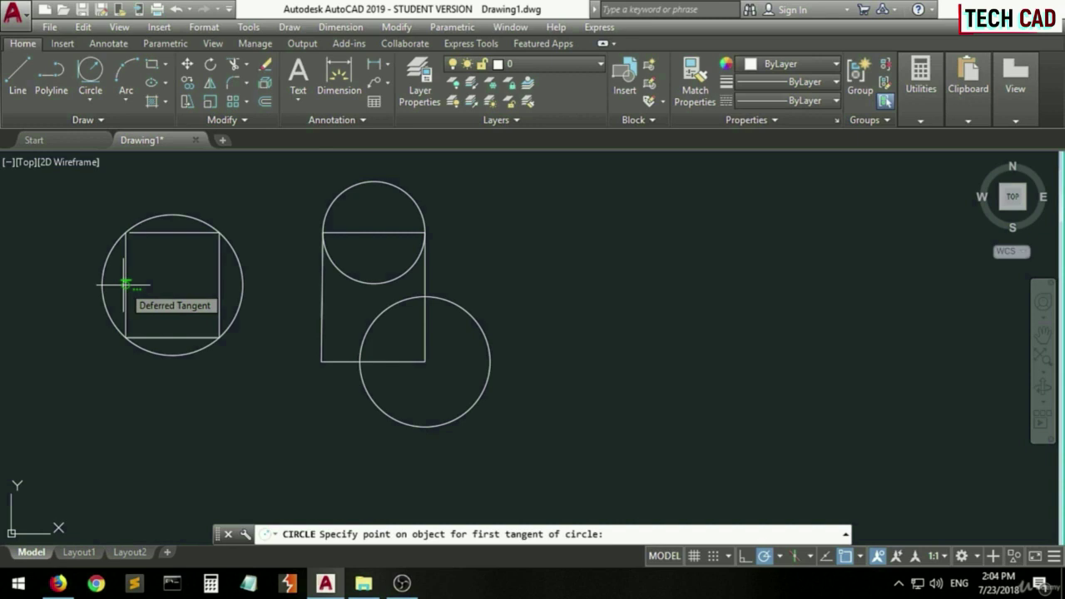
pyautogui.click(125, 284)
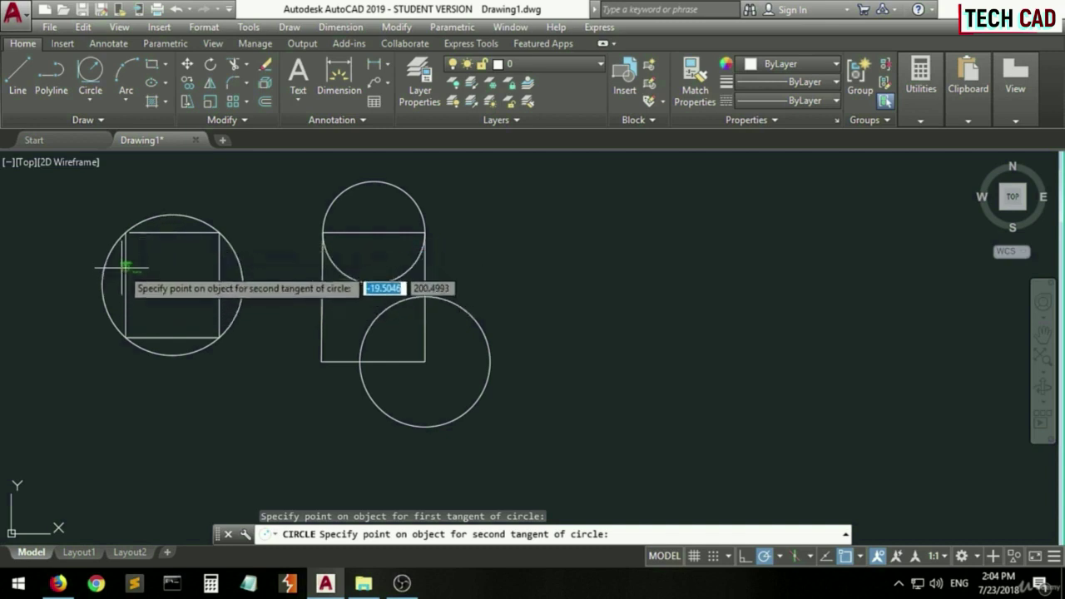
pyautogui.click(172, 234)
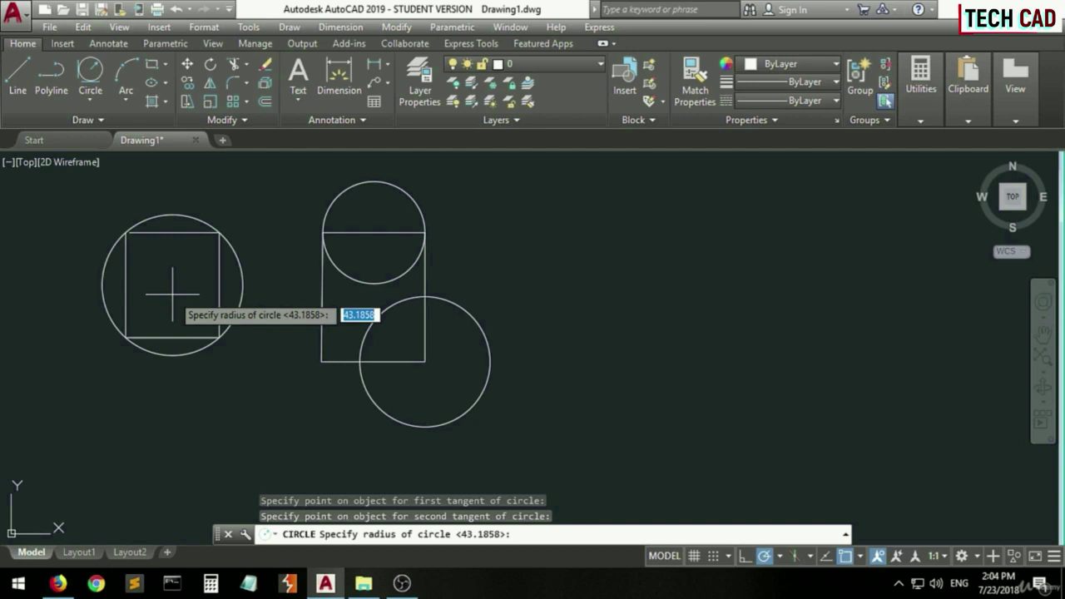
pyautogui.write('40')
pyautogui.press('Return')
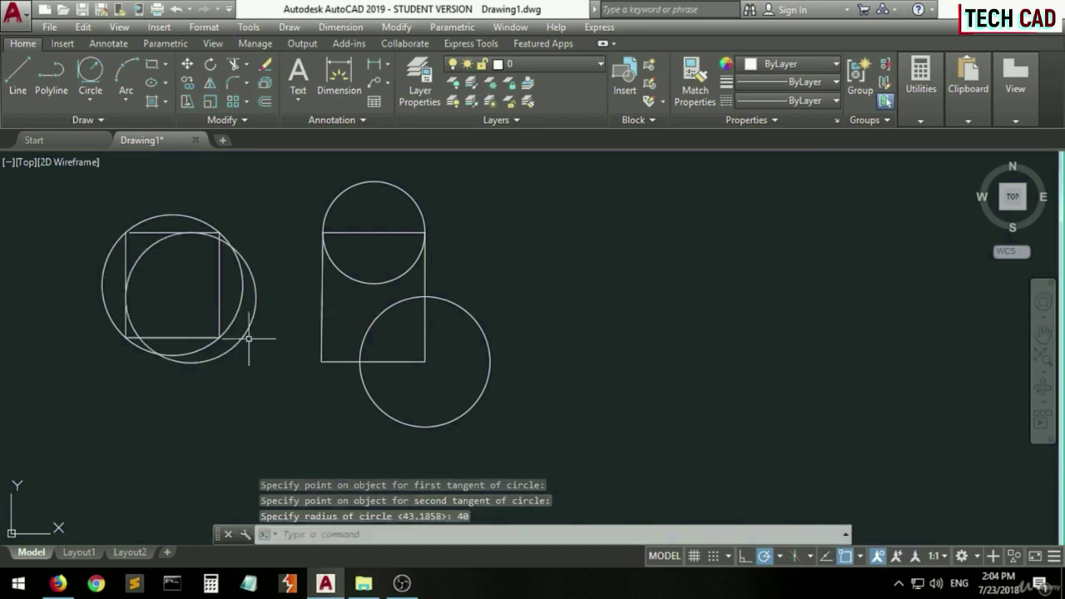
# Step: Delete the circumscribing circle and the radius-40 circle from the left square
pyautogui.click(110, 241)
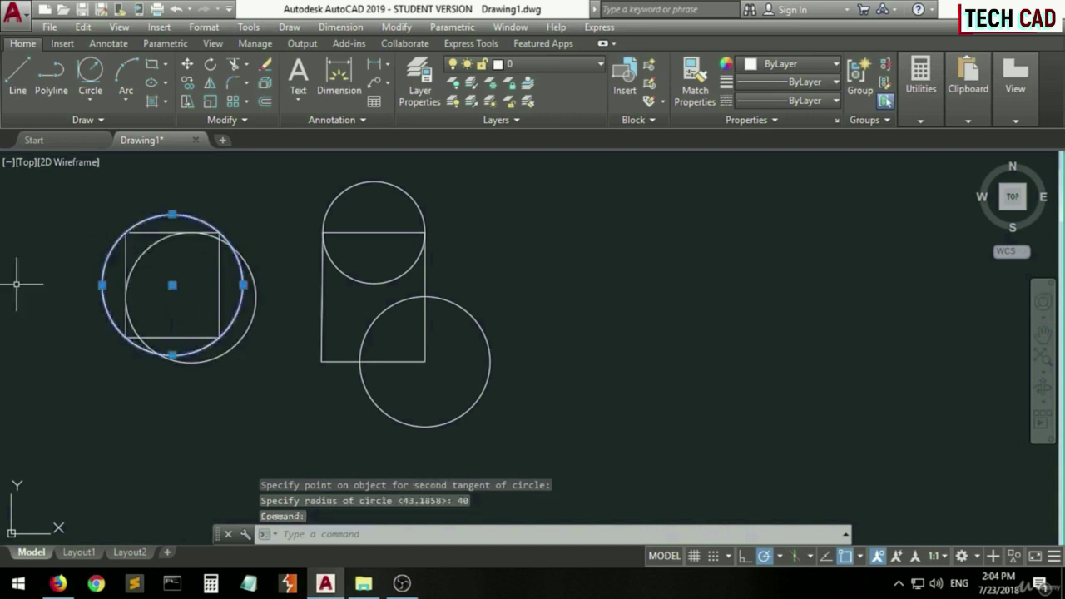
pyautogui.press('Delete')
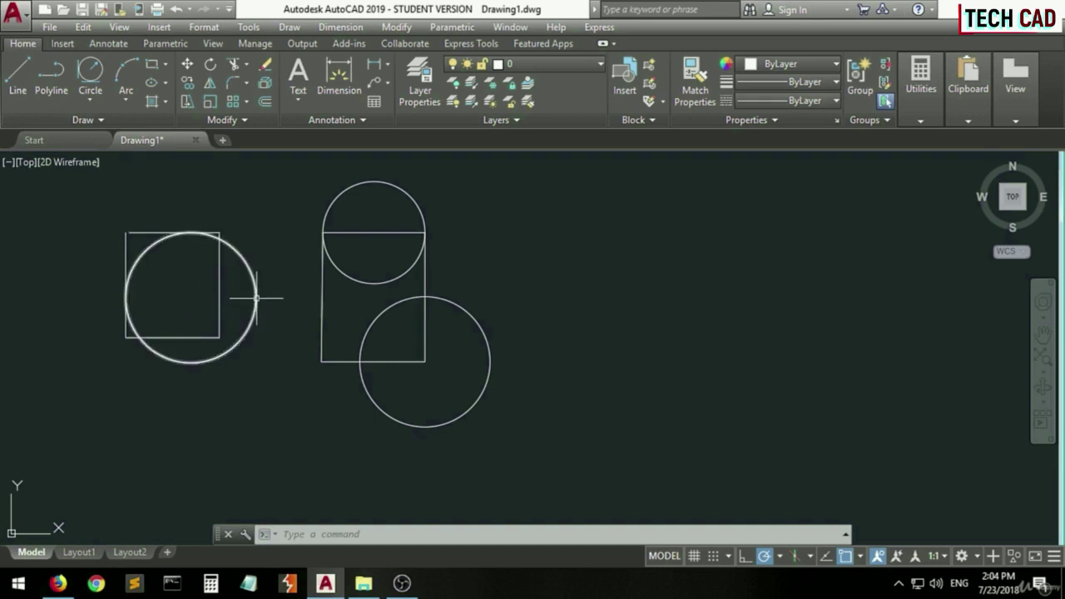
pyautogui.moveTo(256, 297)
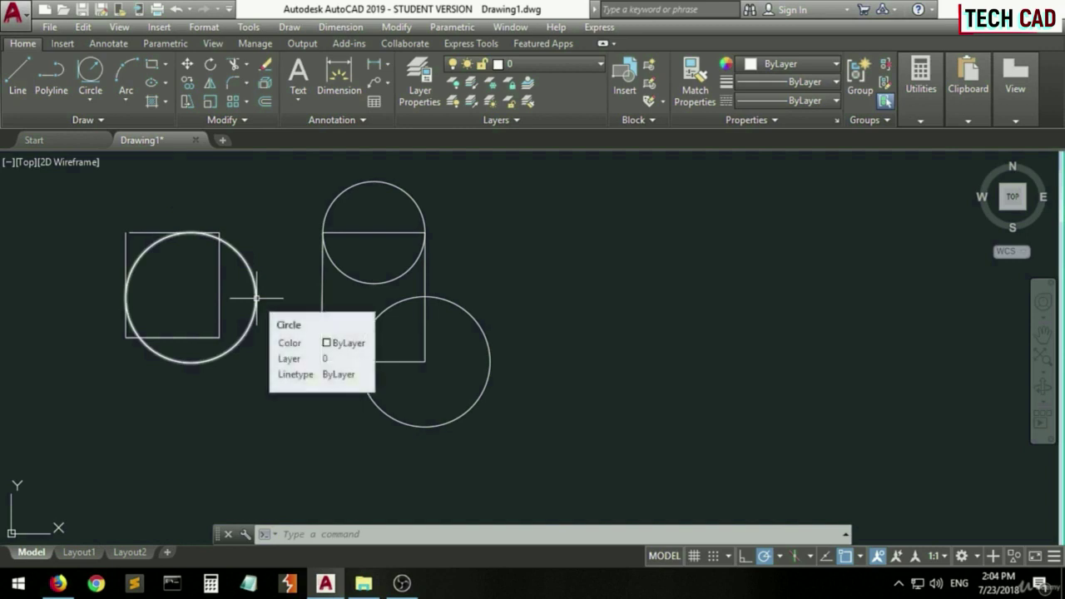
pyautogui.click(256, 297)
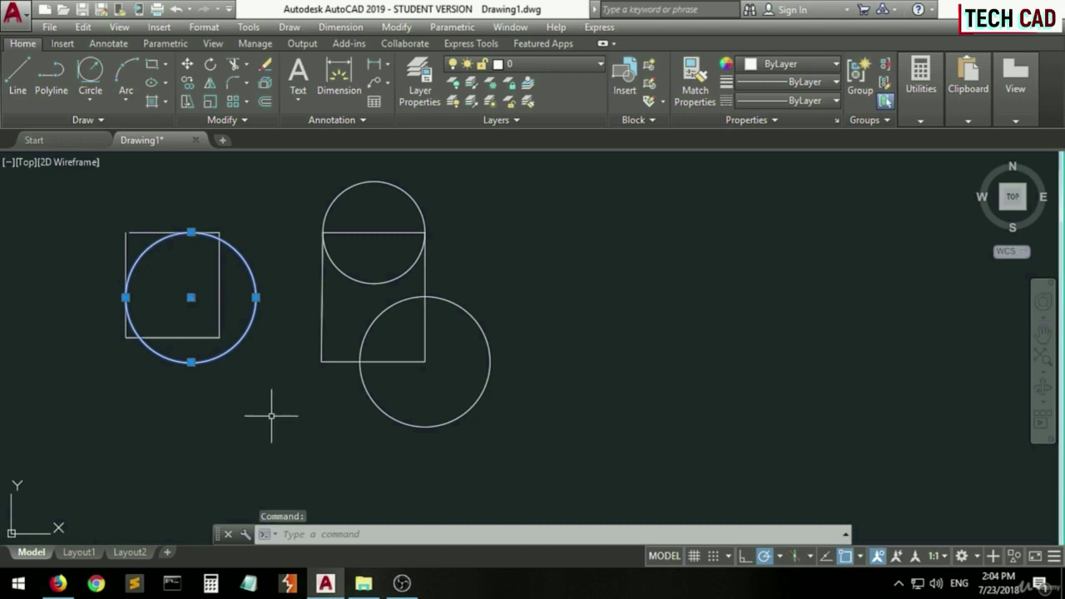
pyautogui.press('Delete')
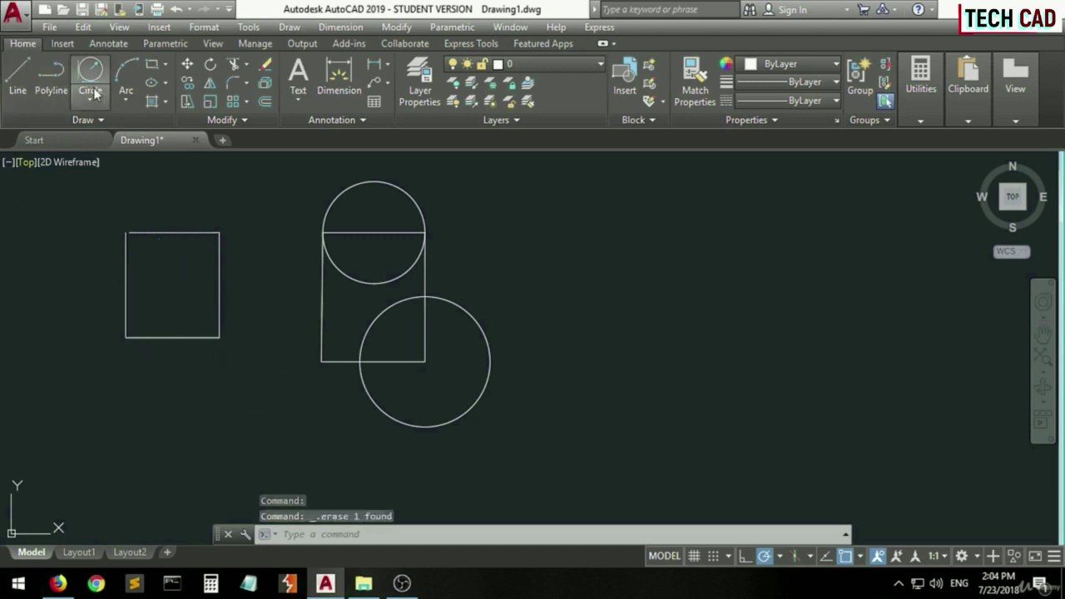
# Step: Inscribe a Tan, Tan, Tan circle in the left square, tangent to three of its sides
pyautogui.click(90, 100)
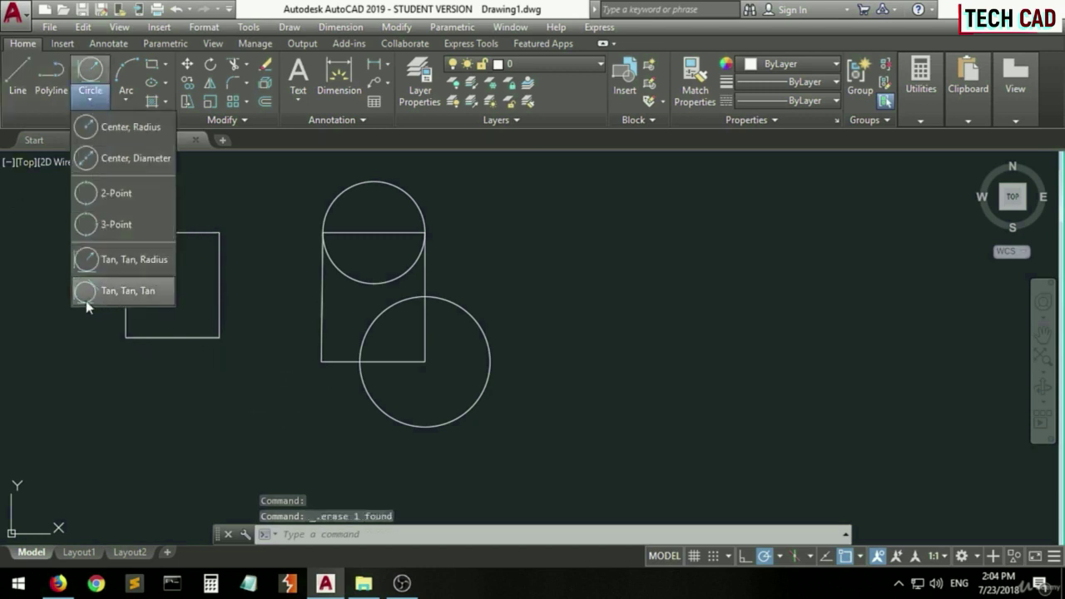
pyautogui.click(149, 293)
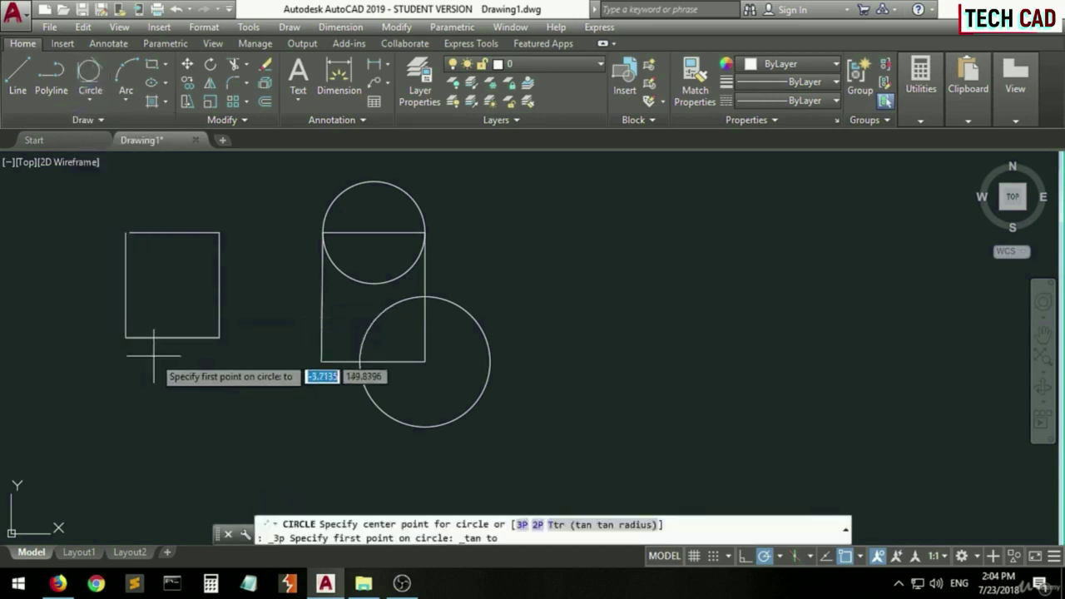
pyautogui.click(125, 283)
pyautogui.click(172, 232)
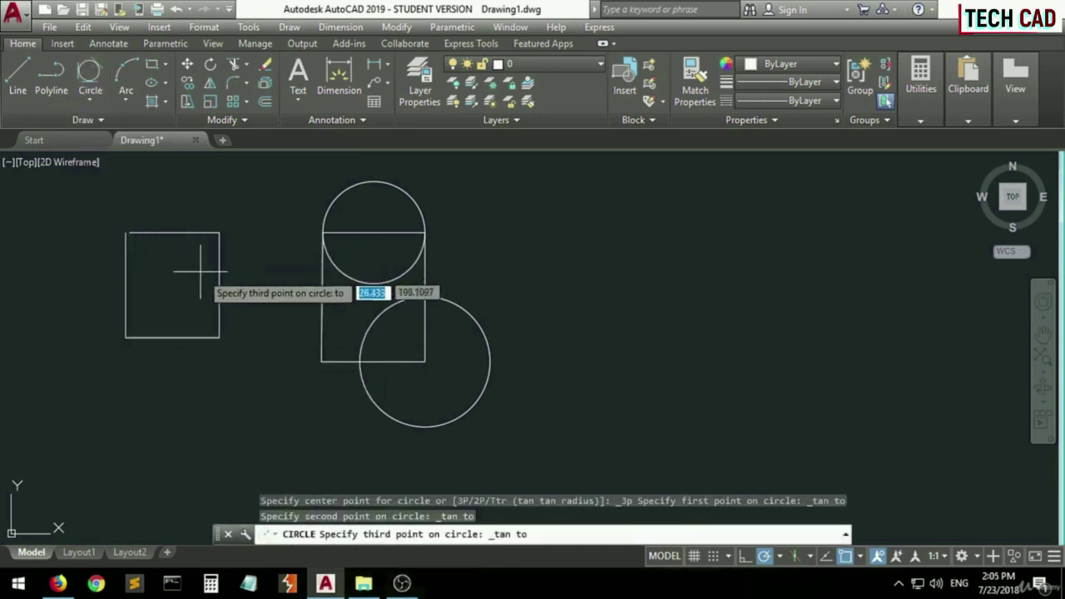
pyautogui.click(219, 288)
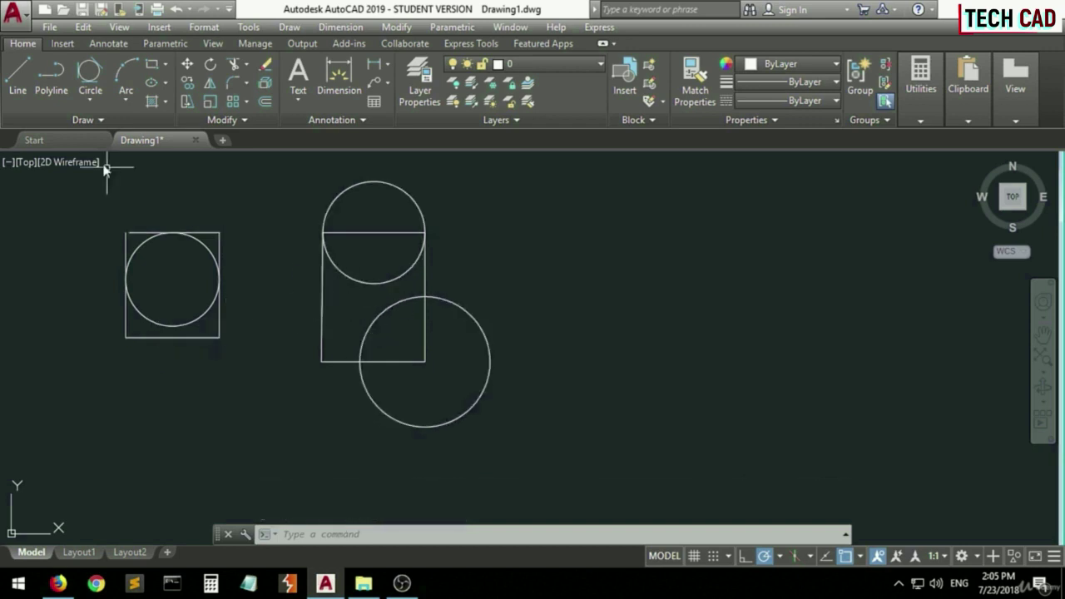
# Step: Add two small Tan, Tan, Tan circles inside the tall rectangle, tangent to its sides and circles
pyautogui.click(84, 73)
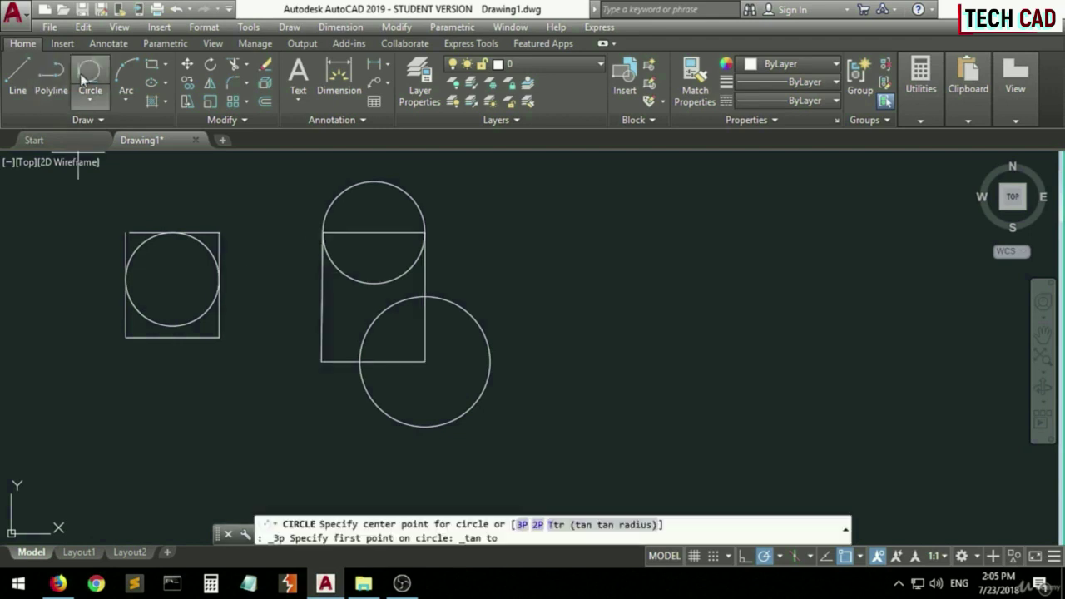
pyautogui.click(366, 323)
pyautogui.click(350, 281)
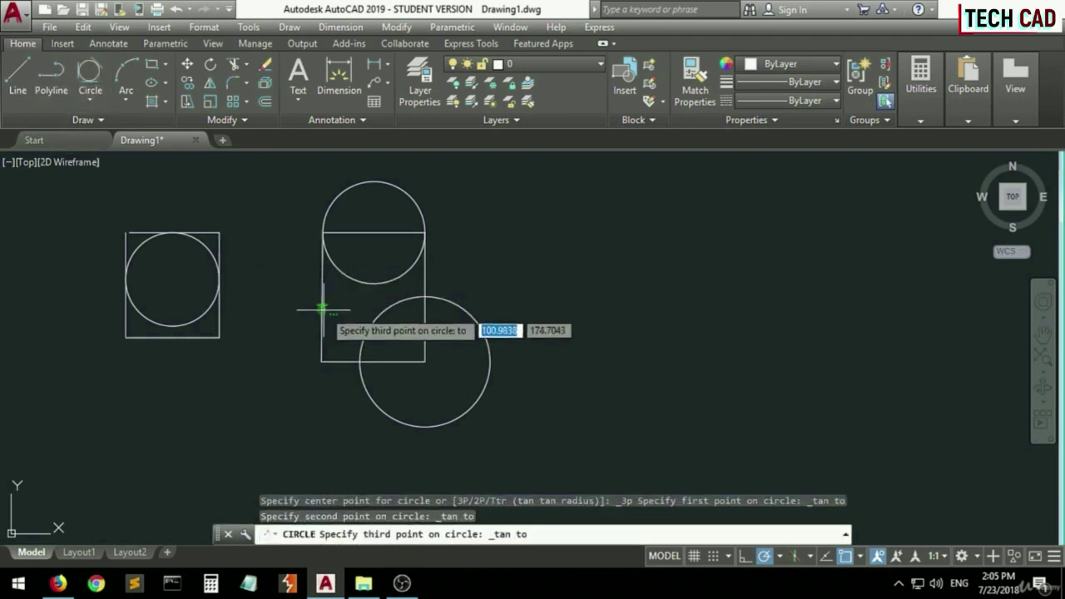
pyautogui.click(320, 308)
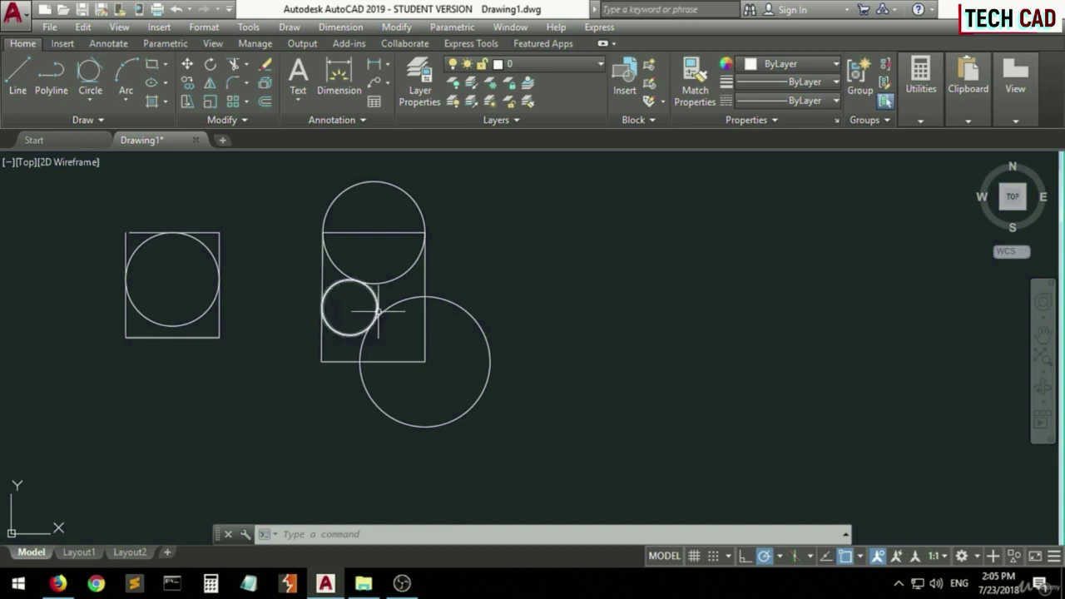
pyautogui.click(89, 75)
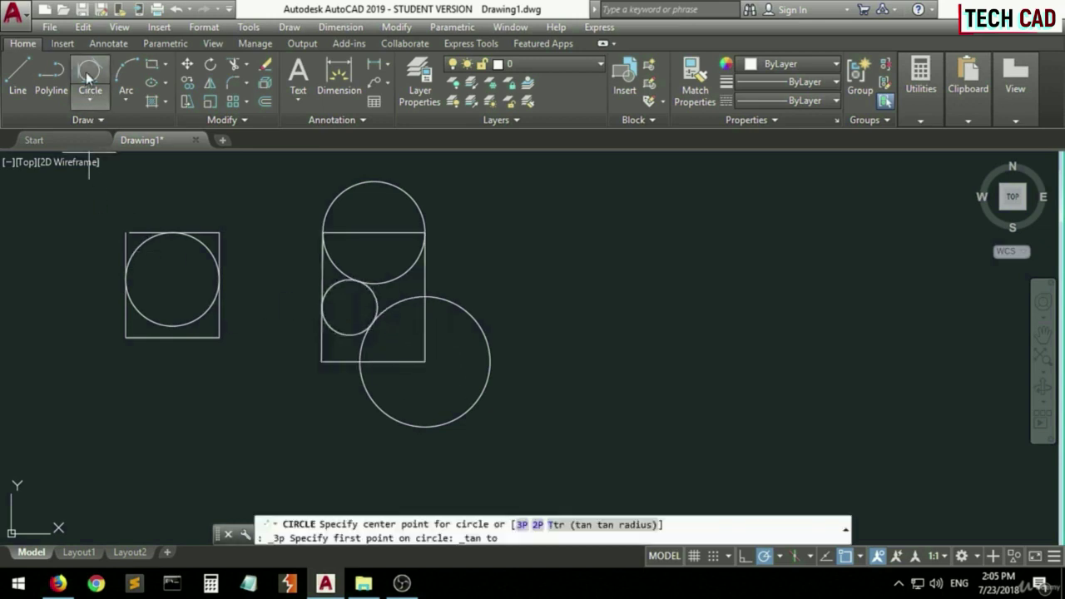
pyautogui.click(423, 318)
pyautogui.click(379, 315)
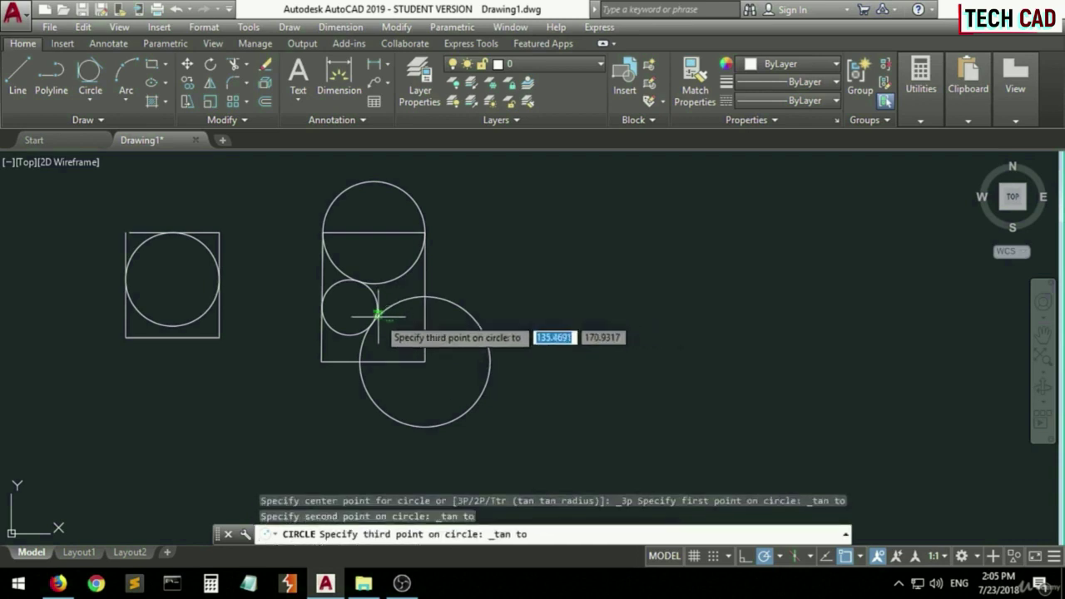
pyautogui.click(397, 358)
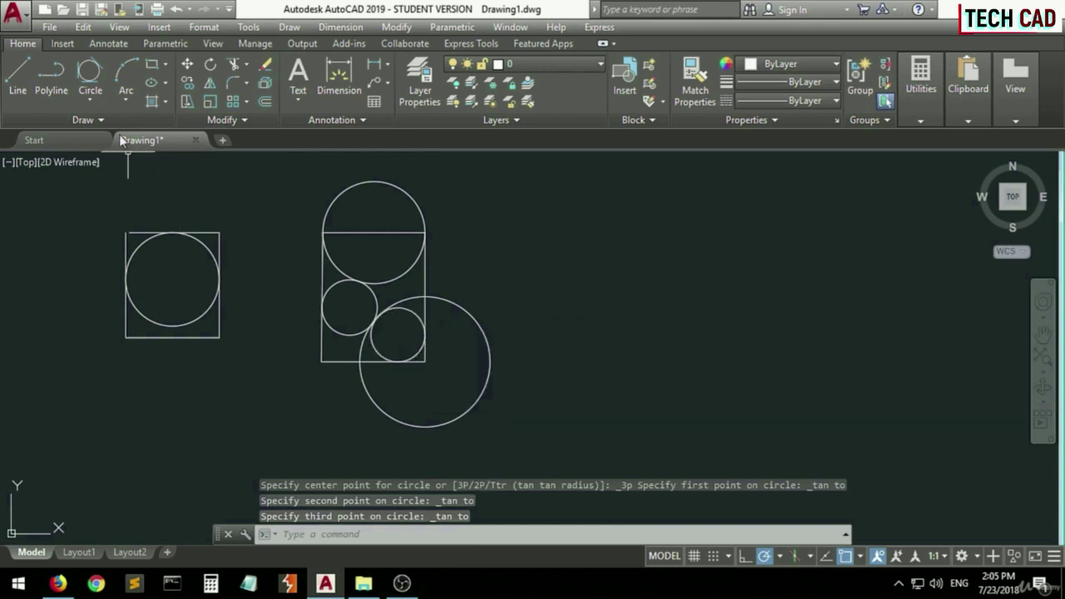
pyautogui.moveTo(126, 80)
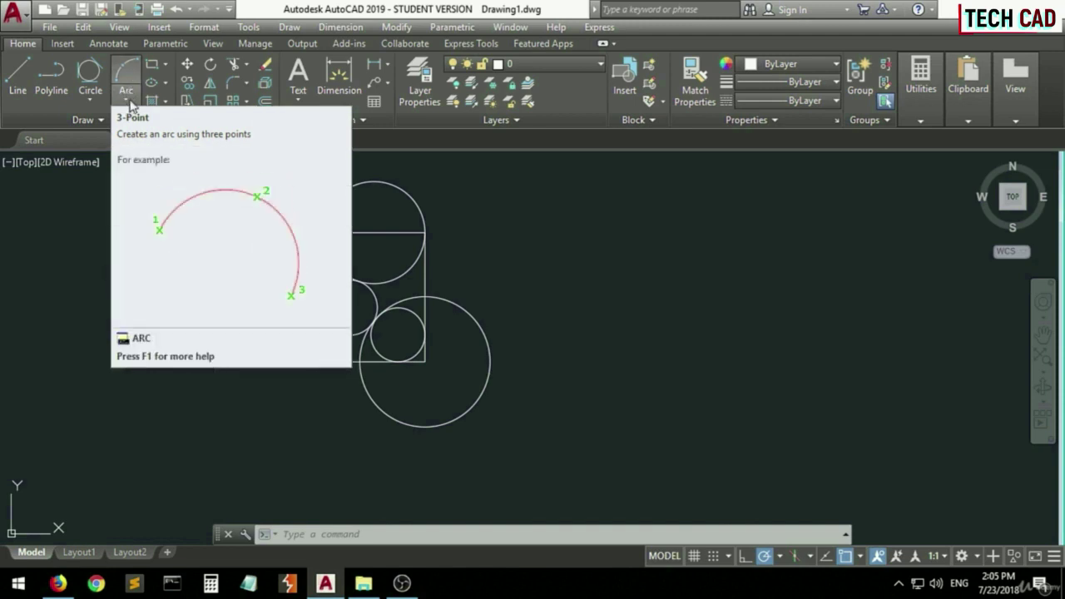
# Step: Draw a 3-point arc starting on the large circle and ending to its lower right
pyautogui.click(126, 100)
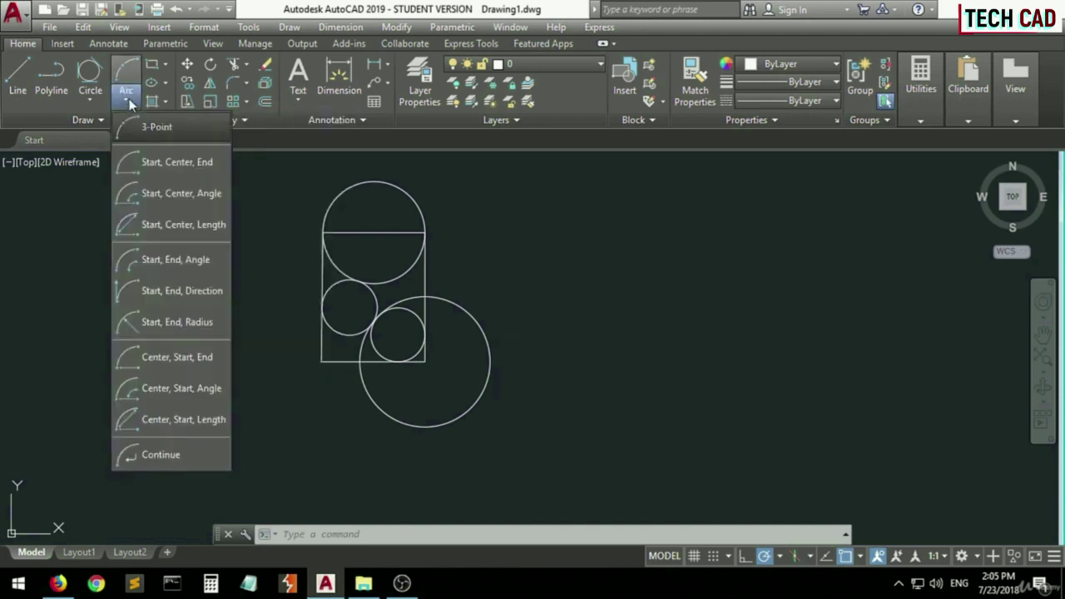
pyautogui.click(160, 130)
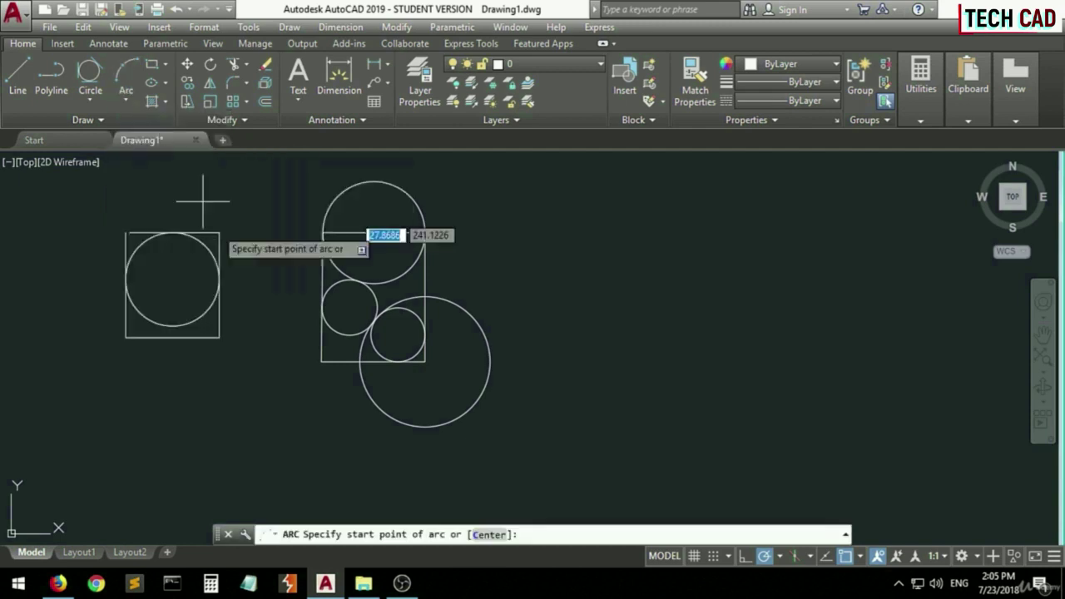
pyautogui.click(425, 295)
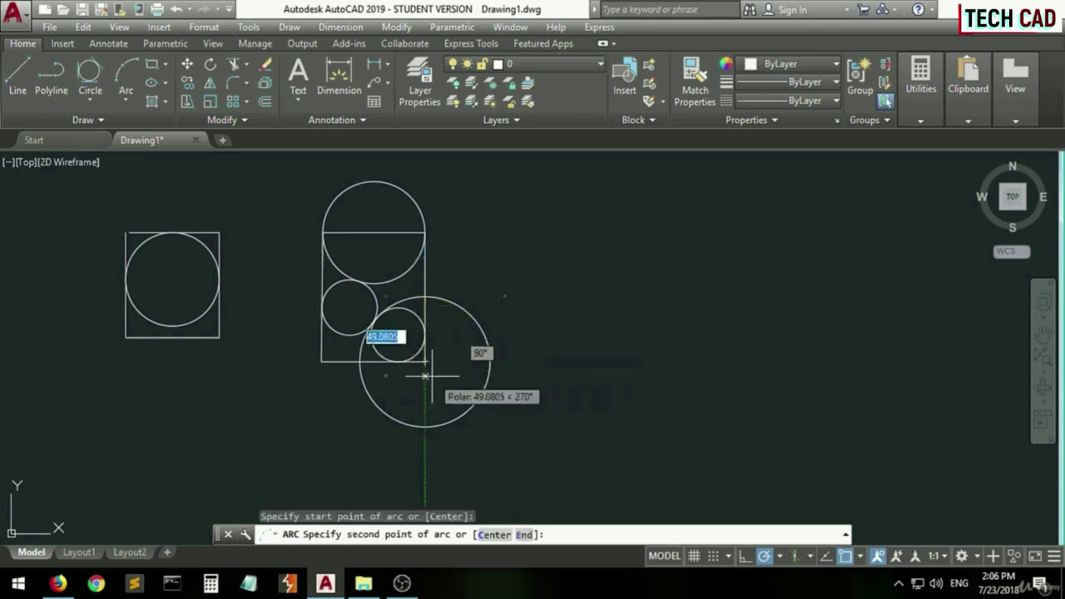
pyautogui.click(425, 361)
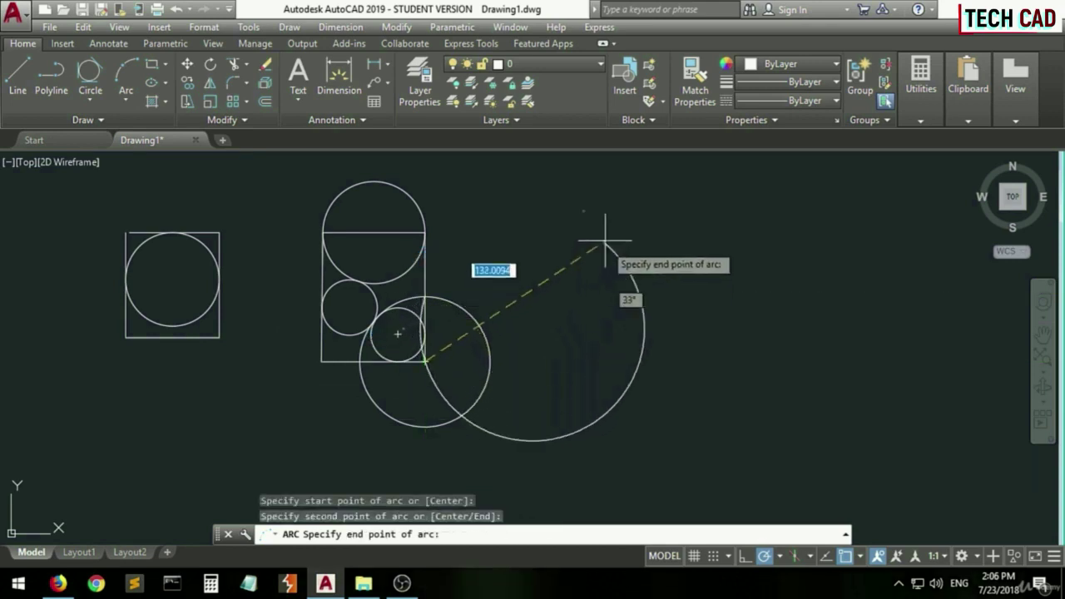
pyautogui.click(489, 361)
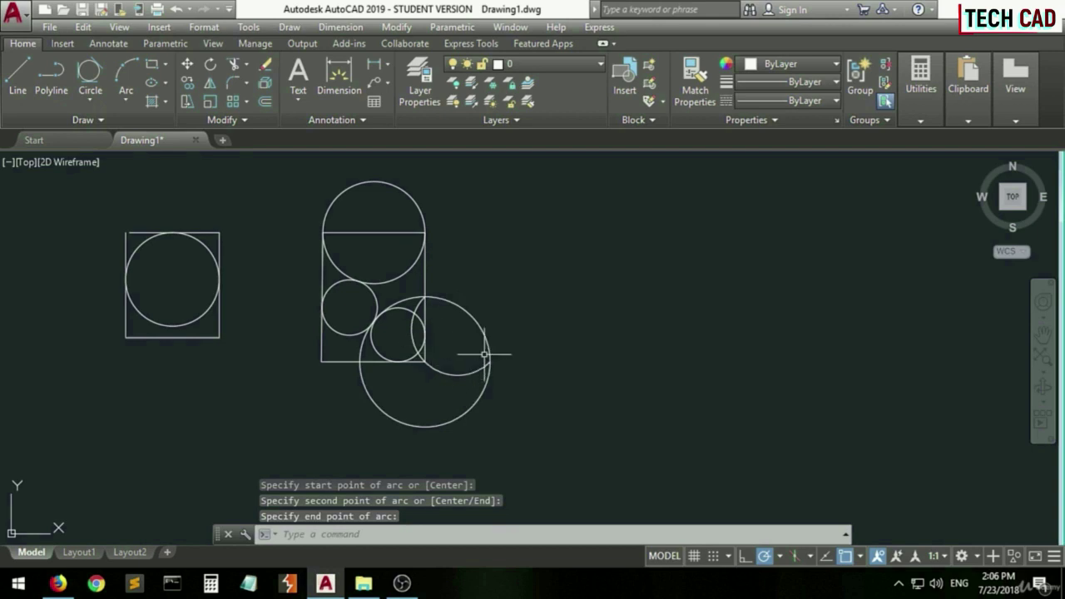
# Step: Draw a 3-point arc from the square's top-left corner through its top-right corner to its right side
pyautogui.click(125, 79)
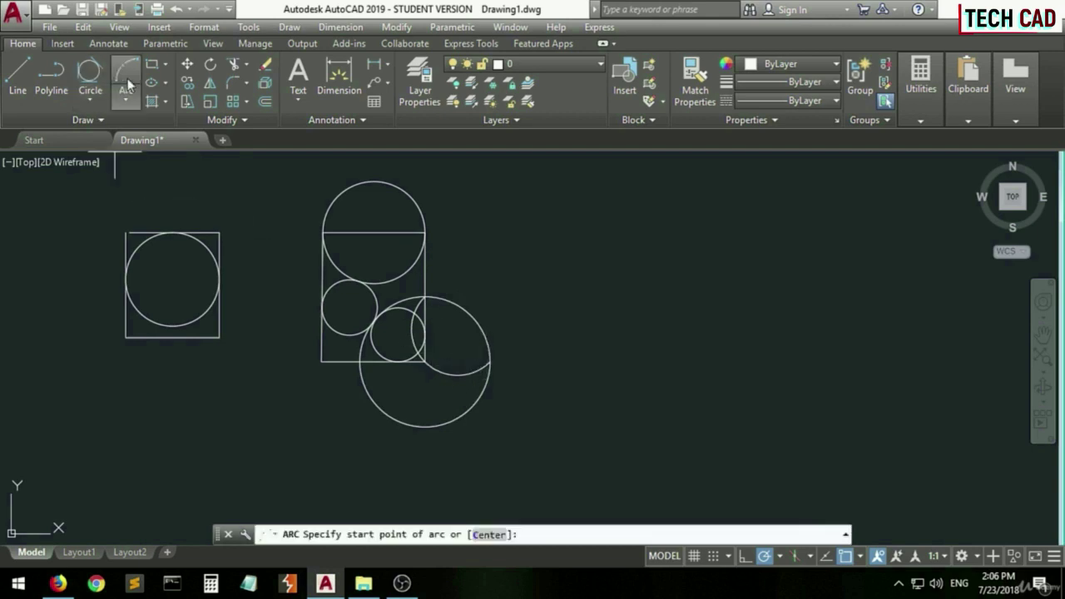
pyautogui.click(125, 232)
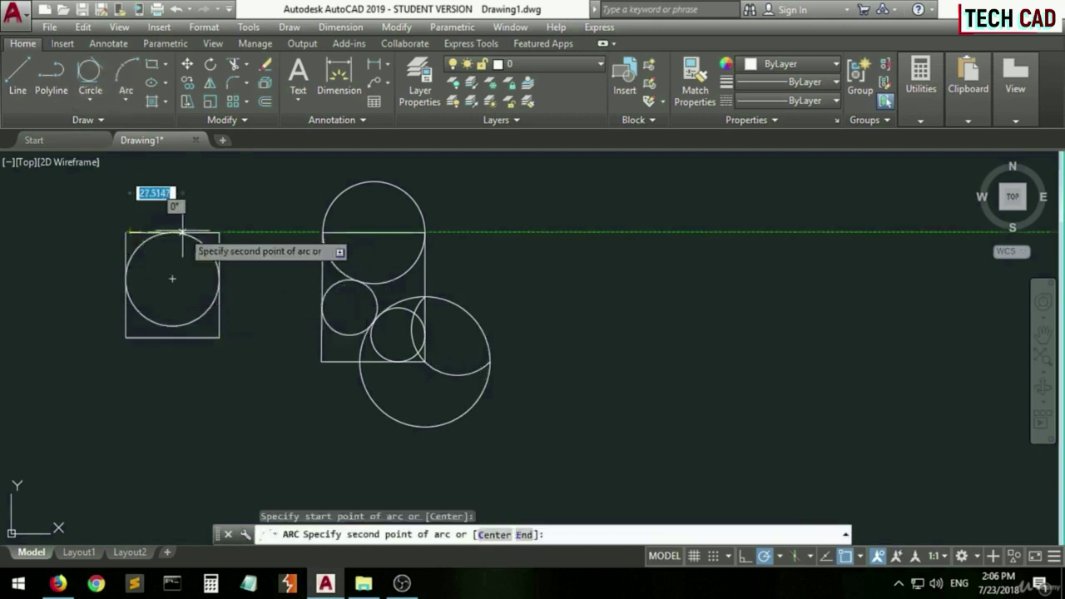
pyautogui.click(220, 232)
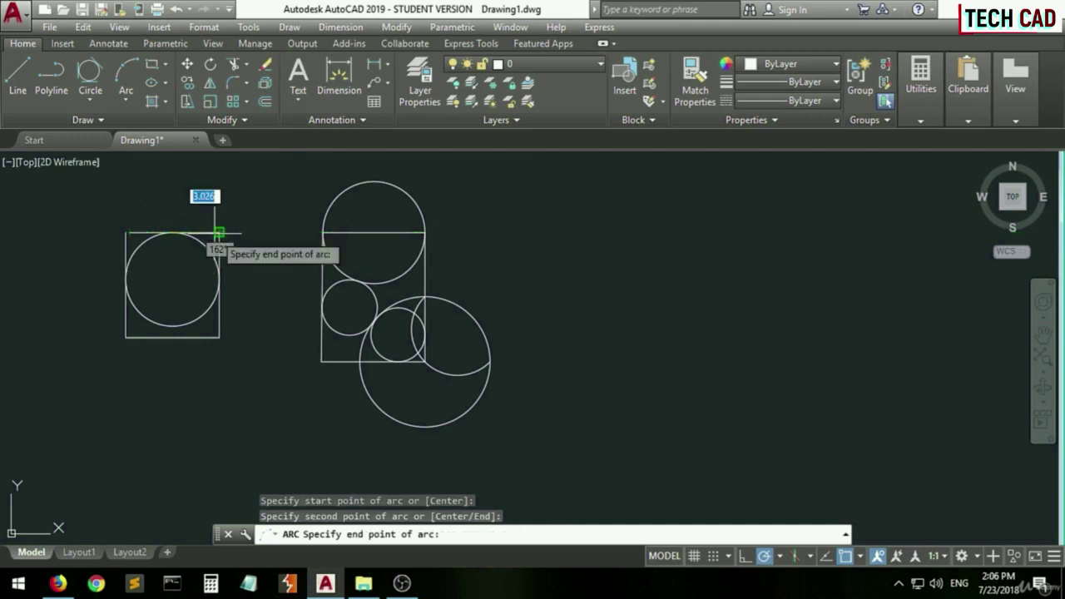
pyautogui.click(220, 280)
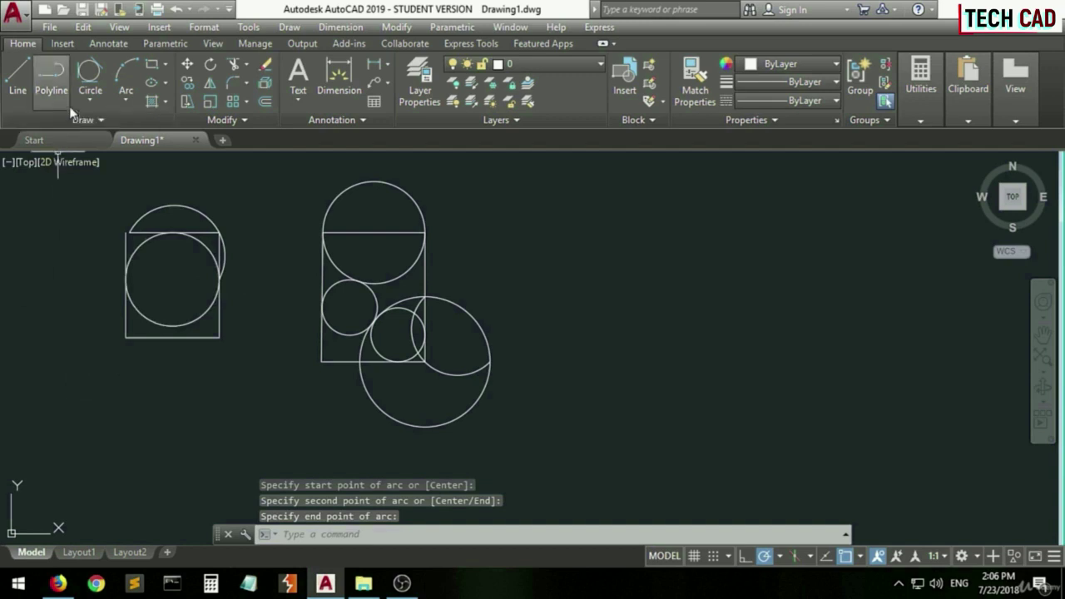
pyautogui.click(125, 102)
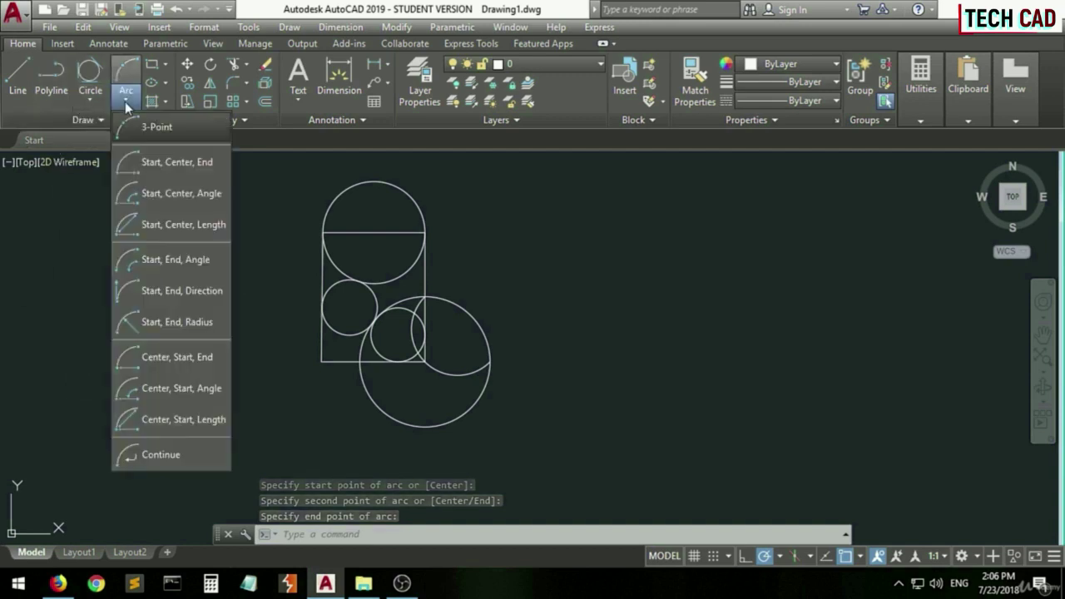
# Step: Draw a Start, Center, End arc from the large circle's edge, curving out to the right
pyautogui.click(177, 170)
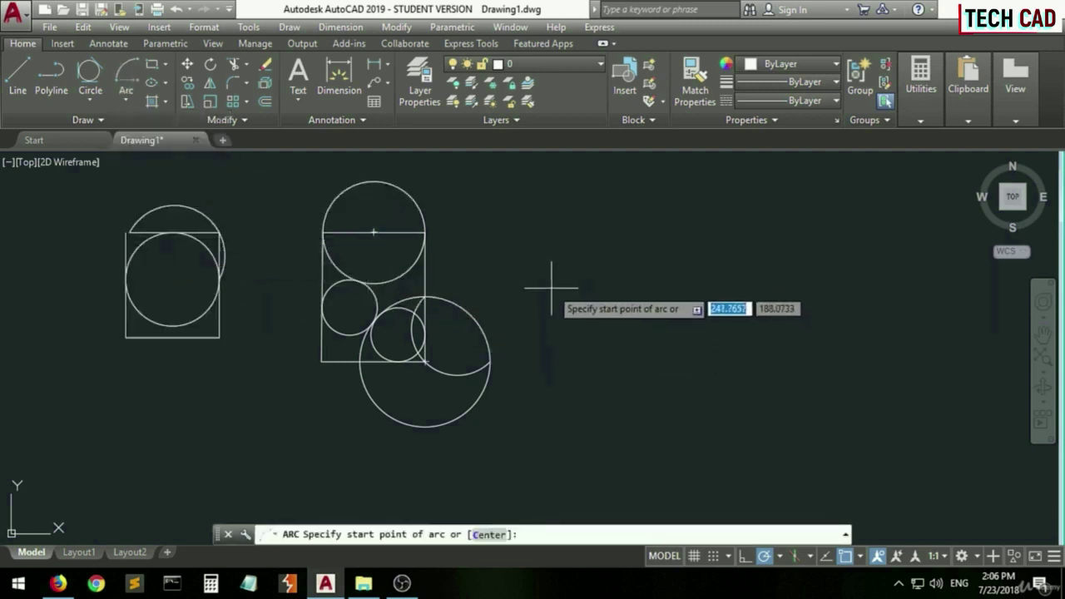
pyautogui.click(490, 361)
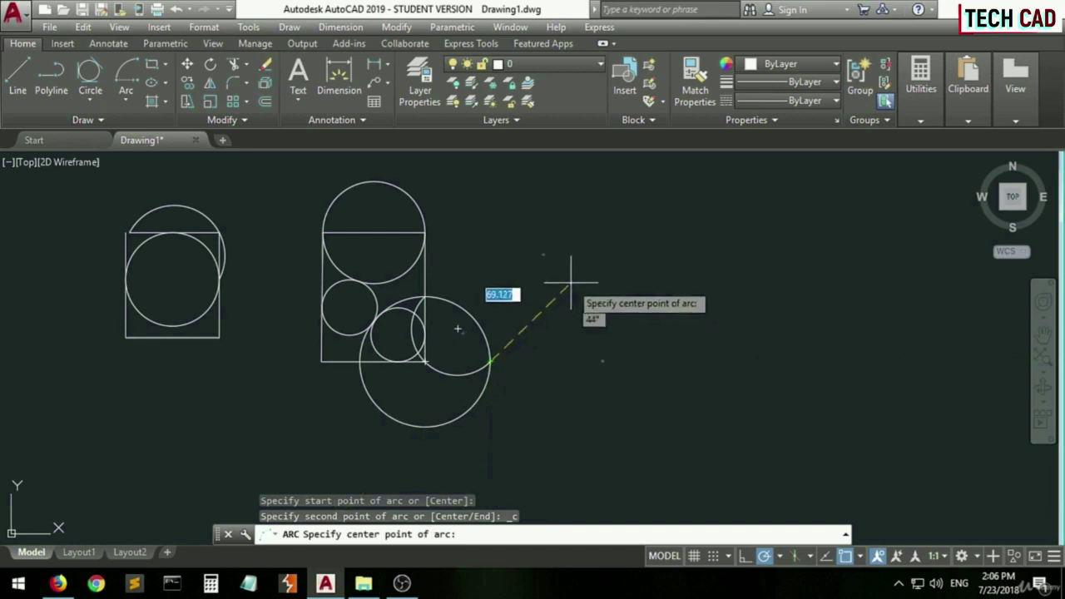
pyautogui.click(511, 310)
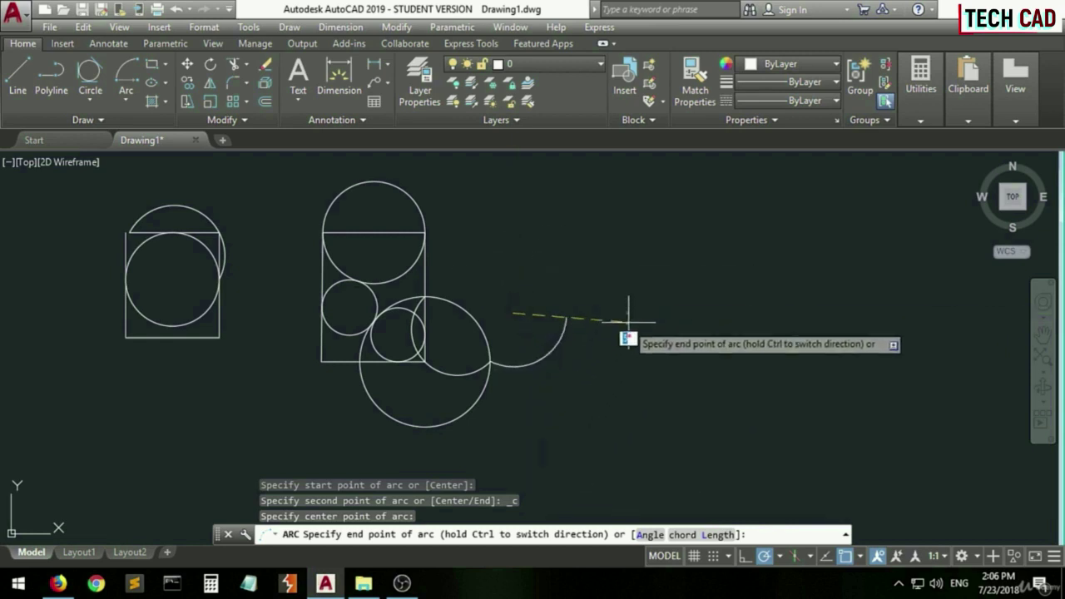
pyautogui.click(622, 247)
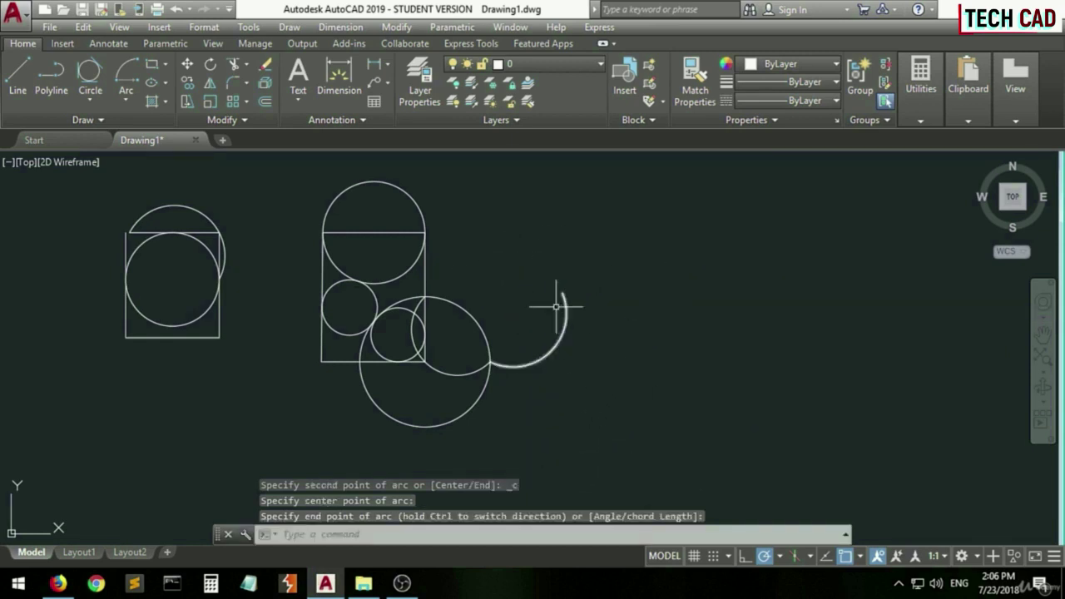
pyautogui.click(123, 101)
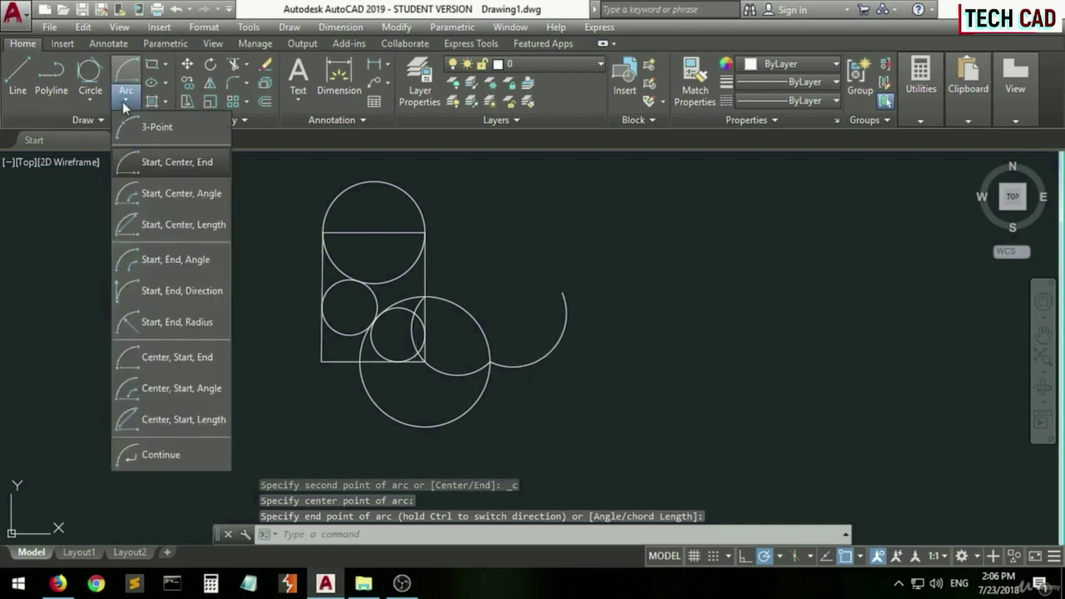
# Step: Draw a Start, Center, Angle arc with a 90° included angle from the tall rectangle's top-right corner
pyautogui.click(183, 196)
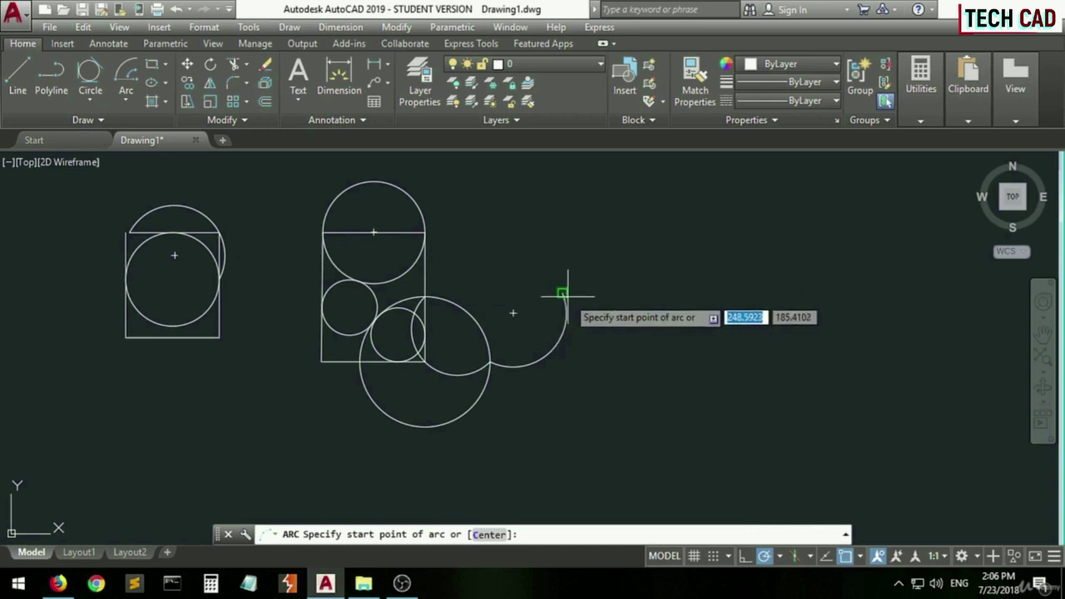
pyautogui.click(425, 232)
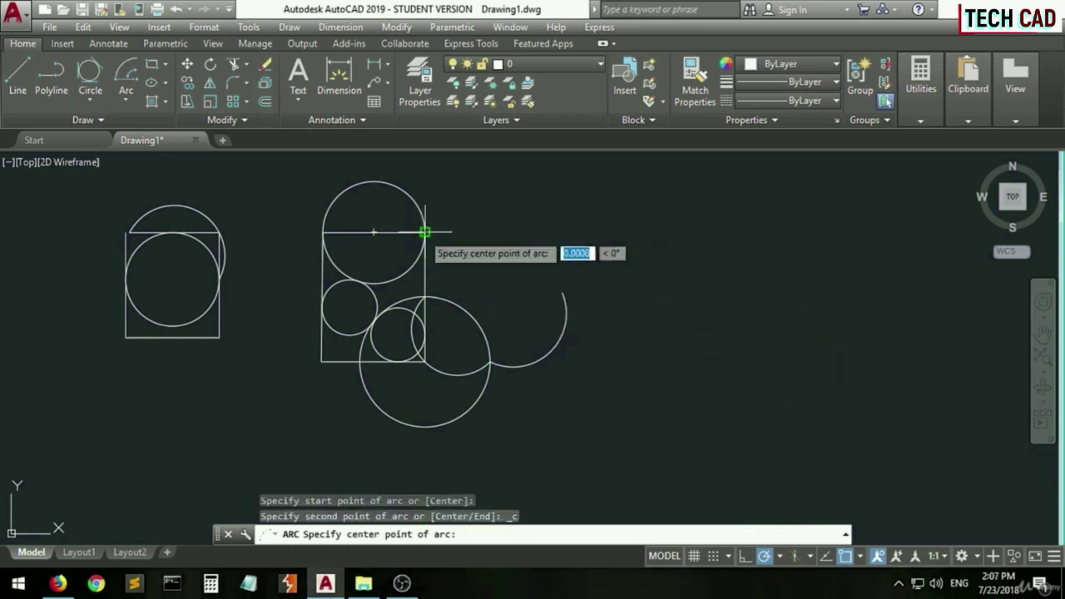
pyautogui.click(478, 232)
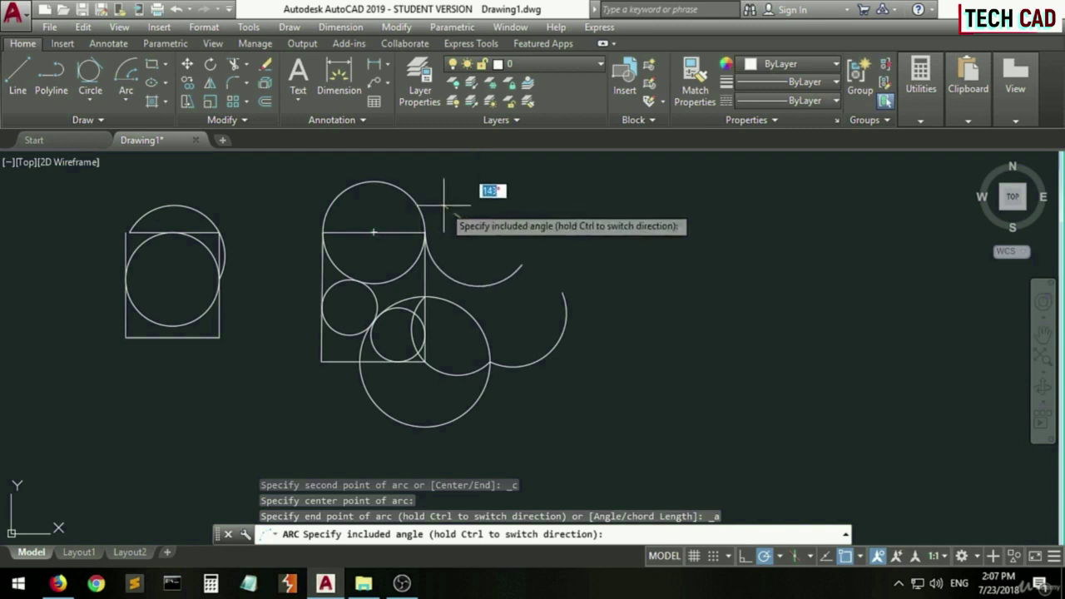
pyautogui.press('Return')
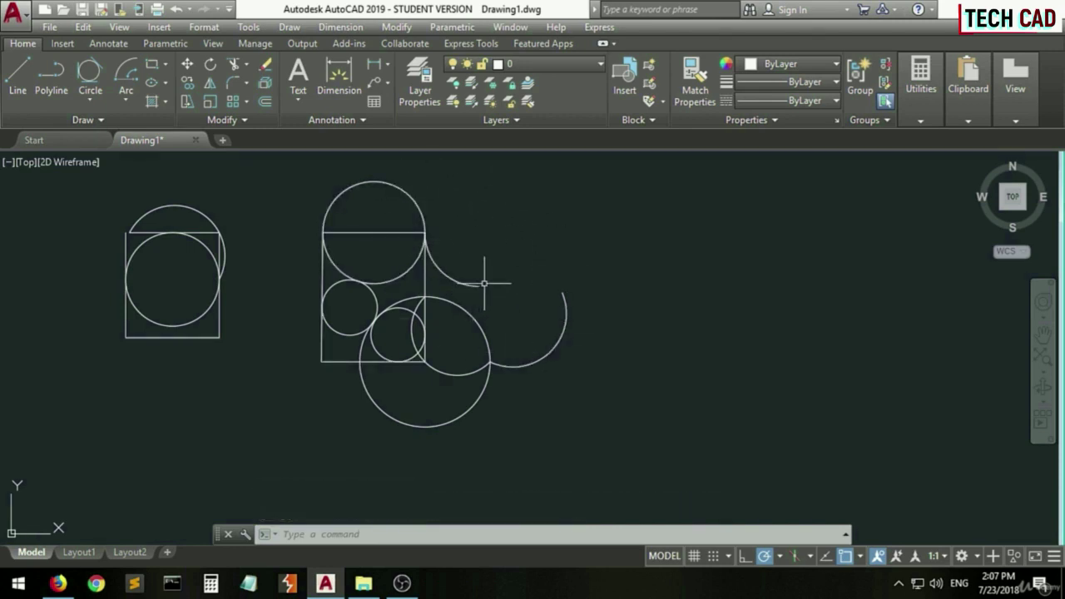
pyautogui.click(124, 102)
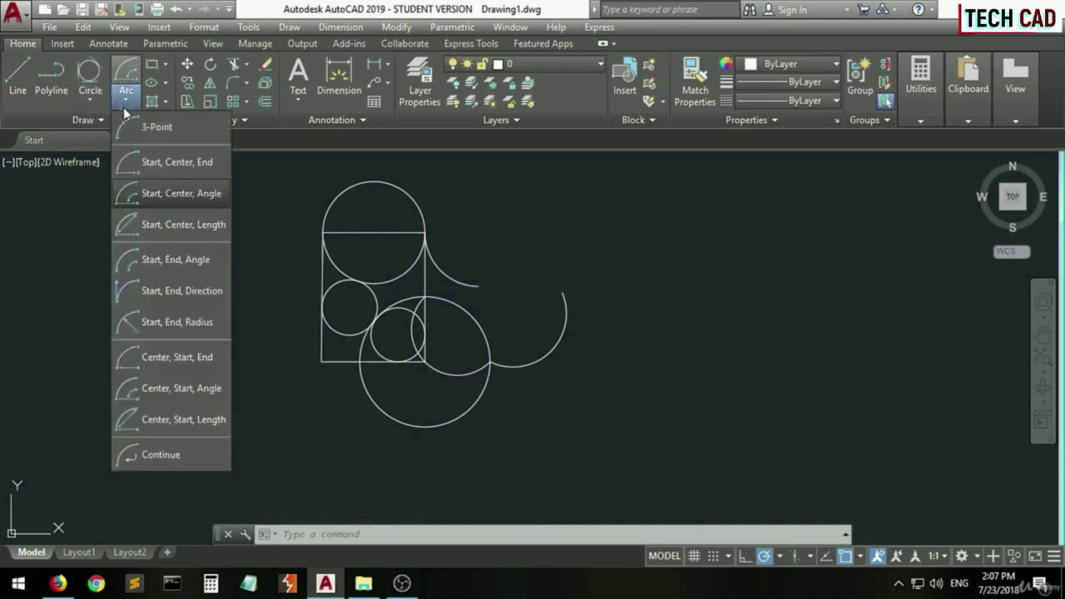
# Step: Draw a Start, Center, Length arc hanging from the right arc's endpoint, sized by chord length
pyautogui.click(192, 226)
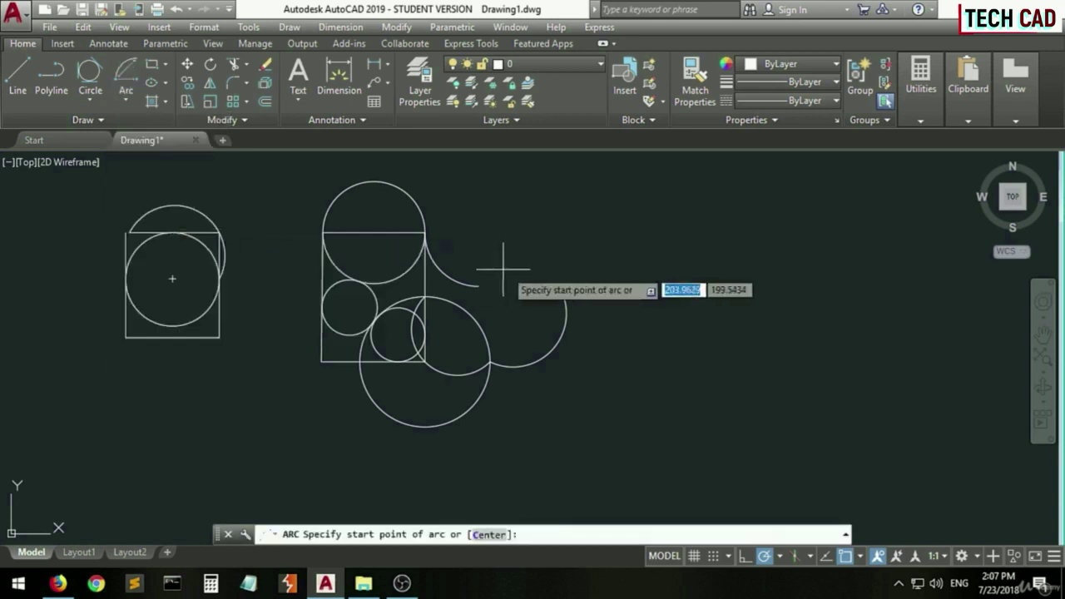
pyautogui.click(563, 292)
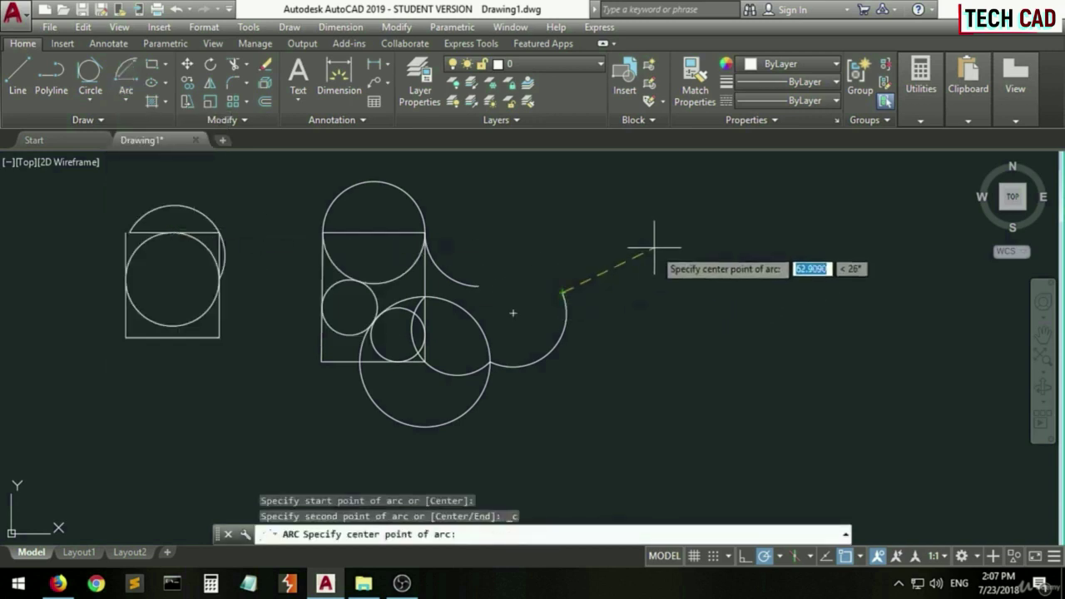
pyautogui.click(654, 246)
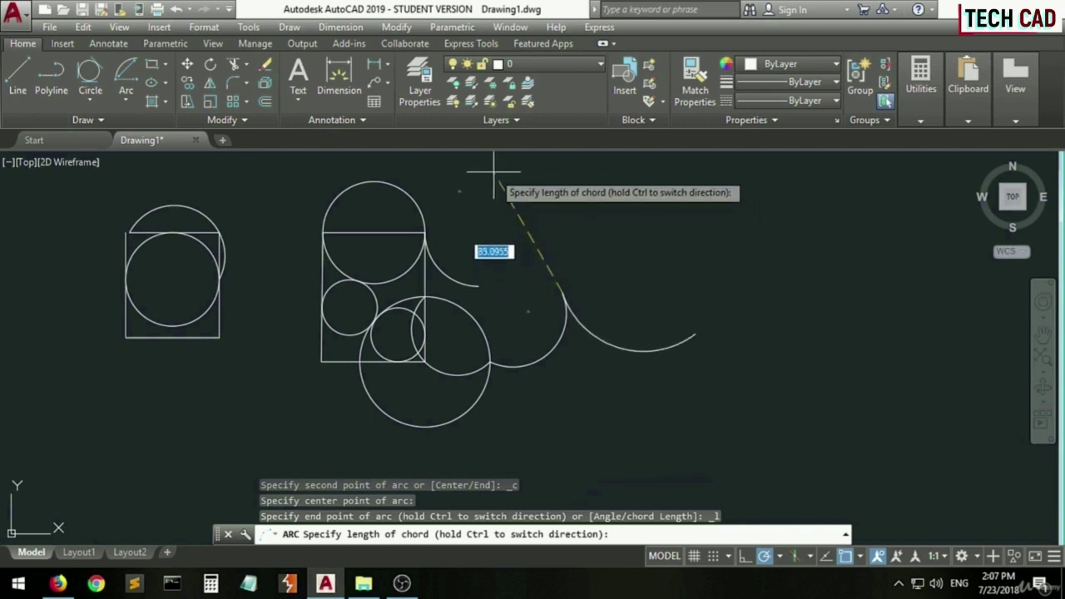
pyautogui.click(518, 235)
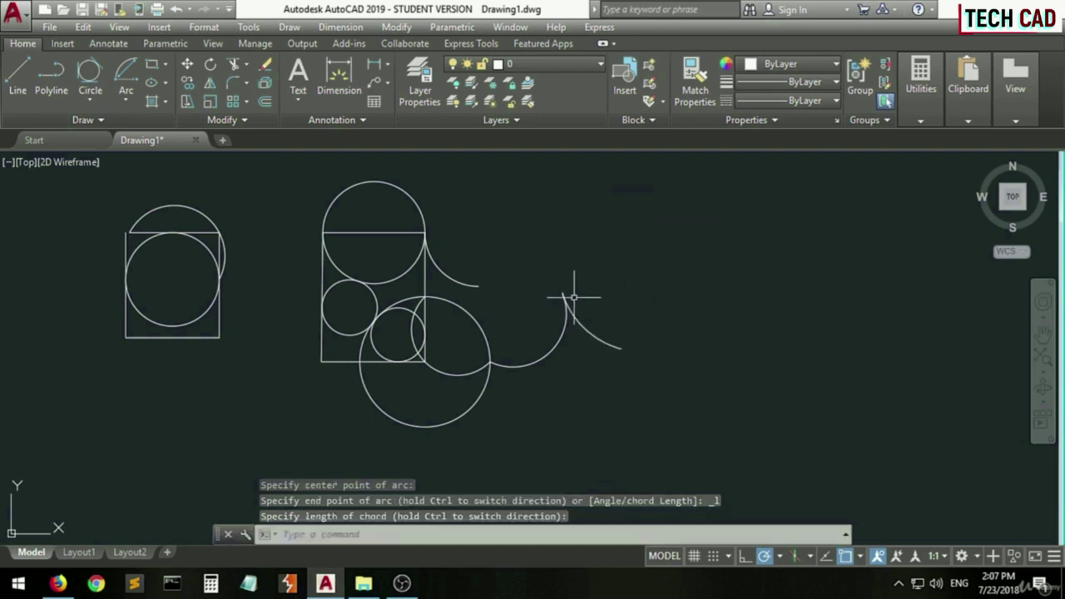
pyautogui.click(125, 103)
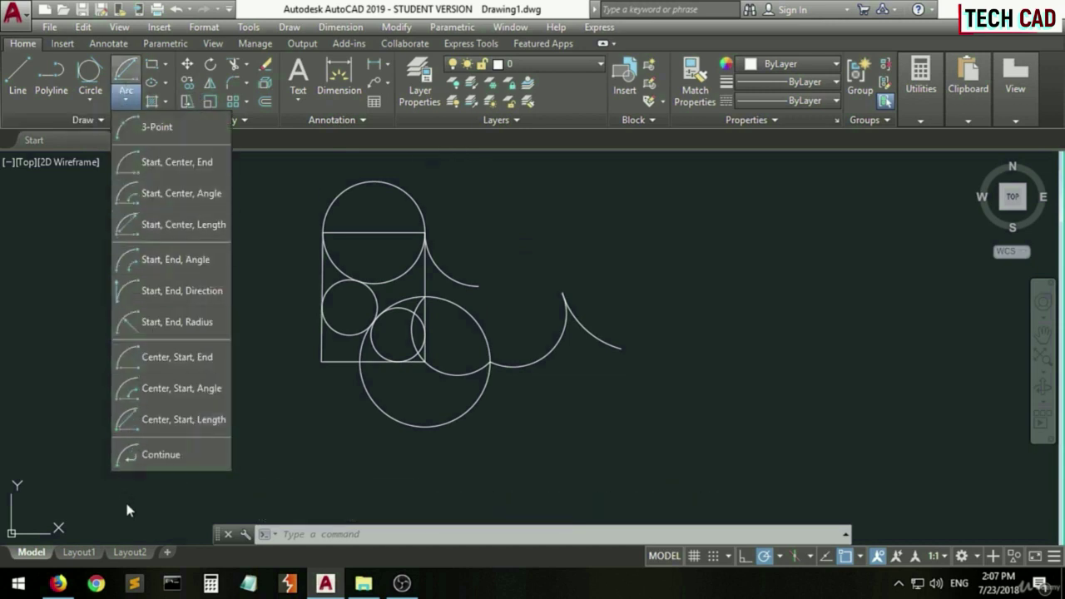
pyautogui.click(65, 339)
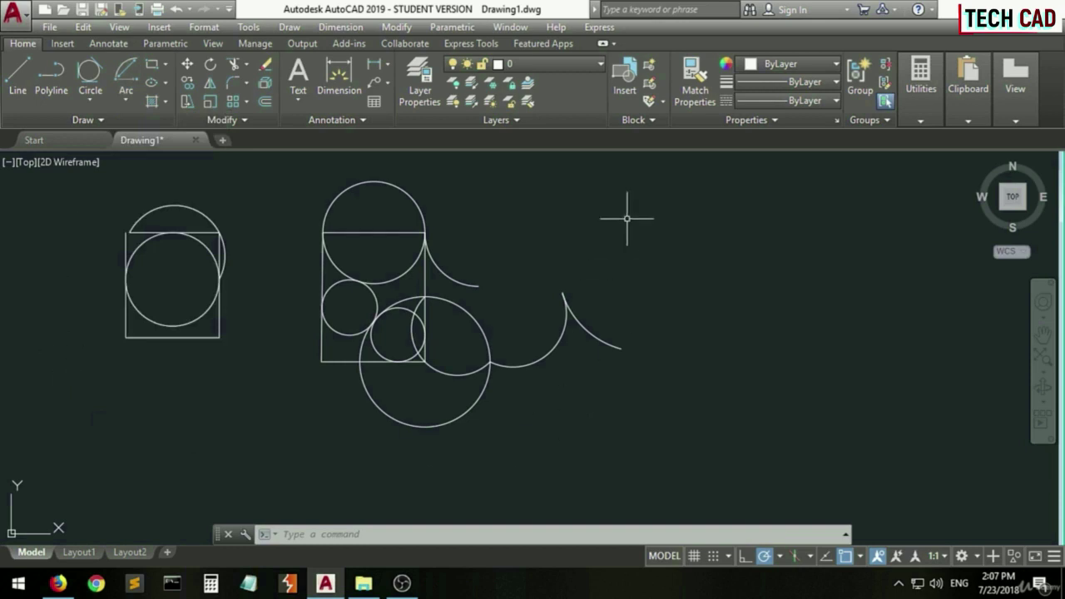
# Step: Erase all 15 objects with a crossing window, leaving Drawing1 empty
pyautogui.click(675, 178)
pyautogui.click(100, 452)
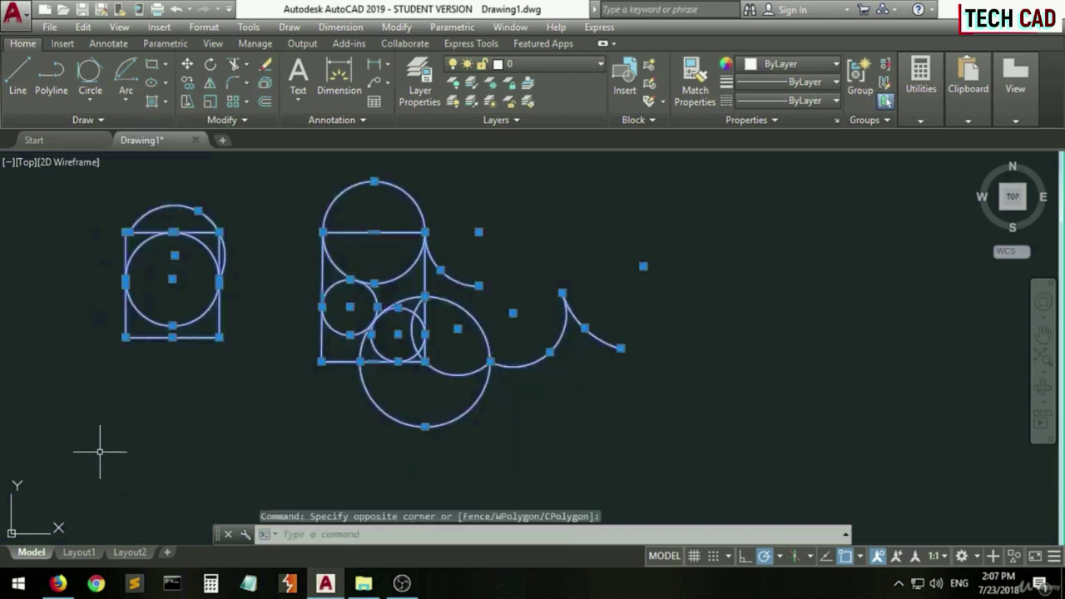
pyautogui.press('Delete')
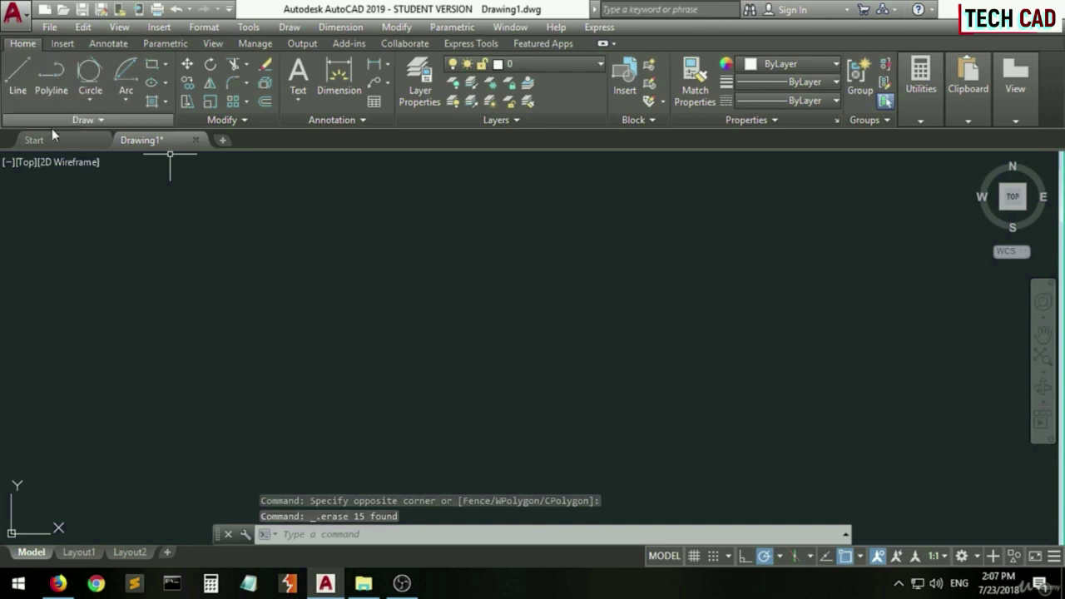
pyautogui.click(126, 101)
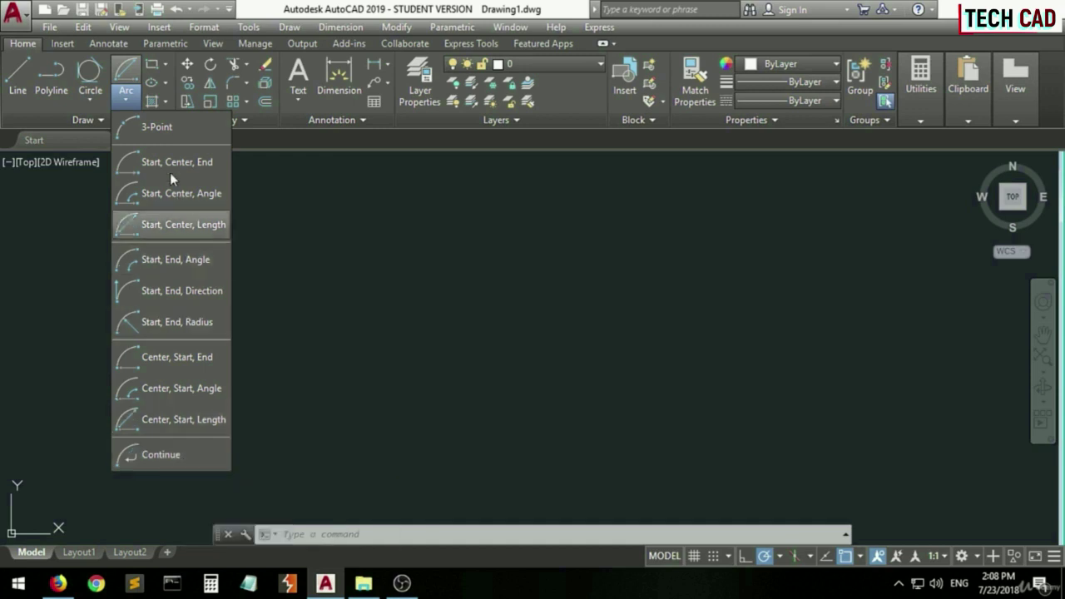
pyautogui.click(124, 103)
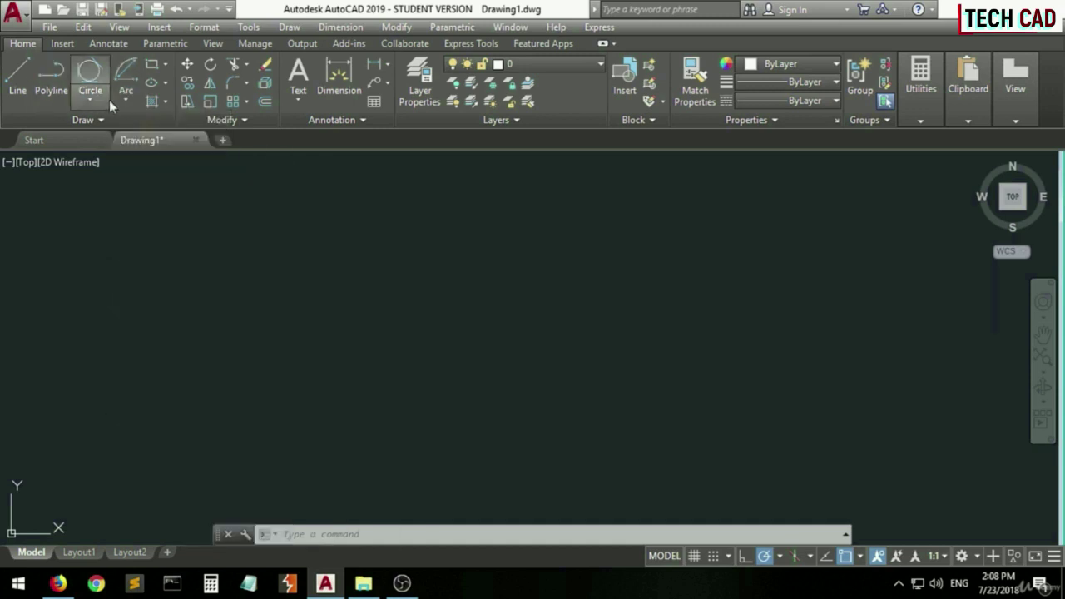
pyautogui.click(151, 64)
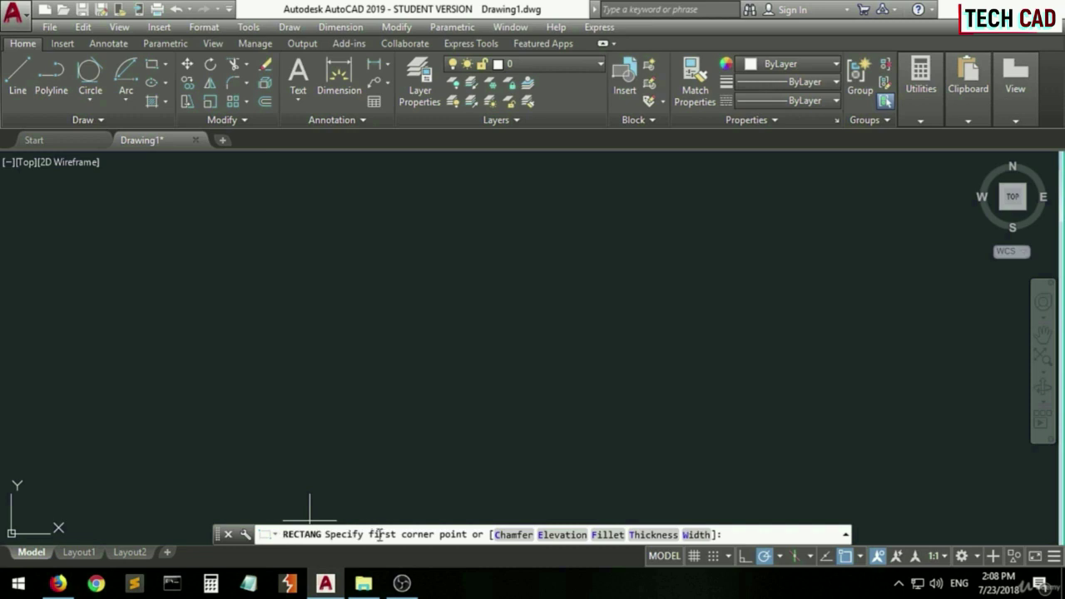
# Step: Draw three rectangles: a wide left one, one at upper right, and a long thin one overlapping the first
pyautogui.click(227, 412)
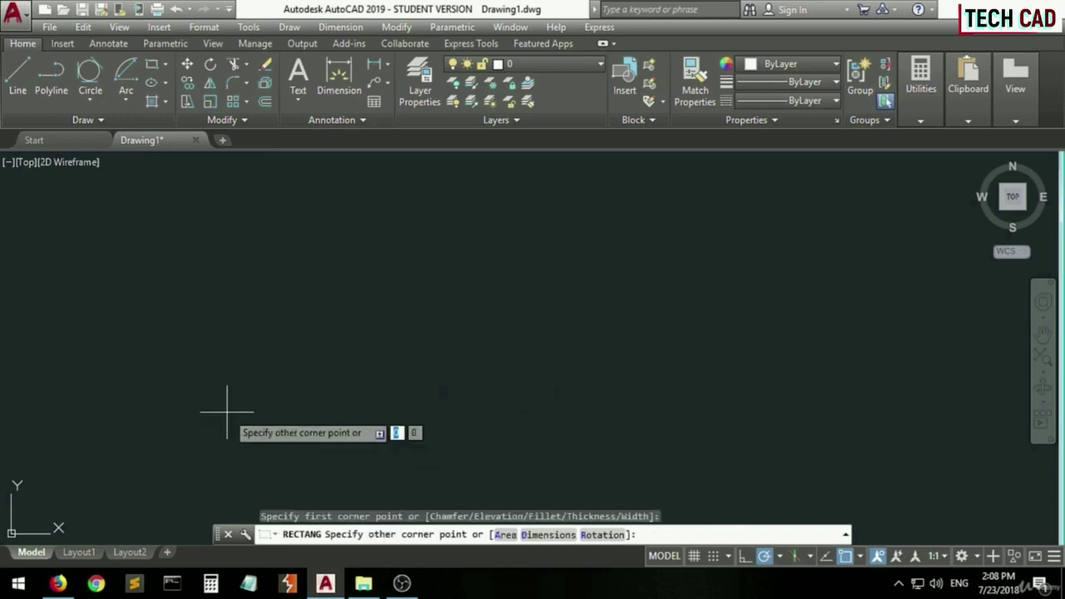
pyautogui.click(412, 304)
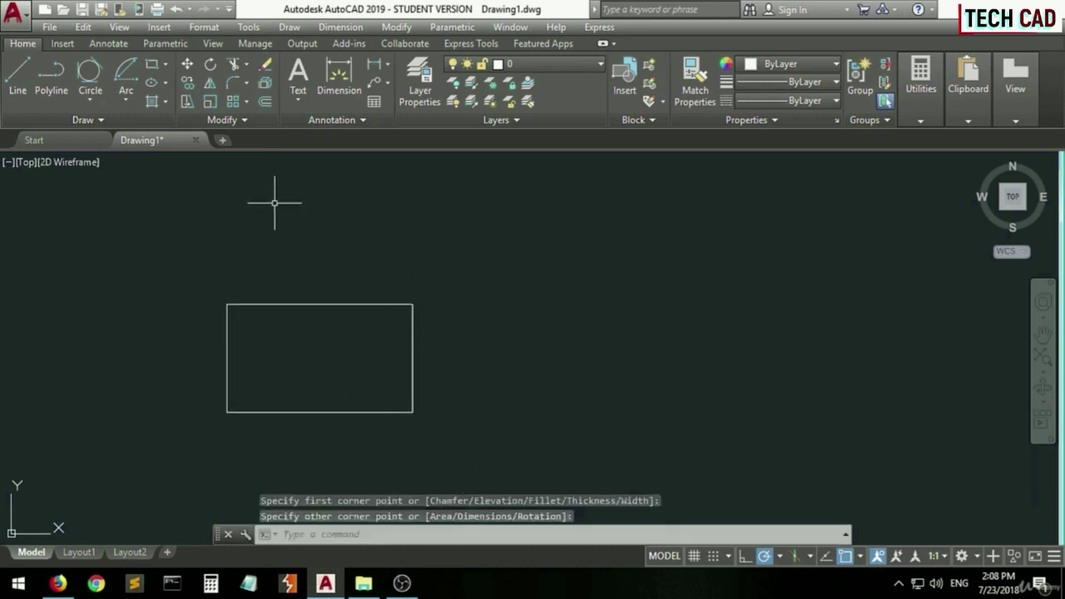
pyautogui.click(153, 64)
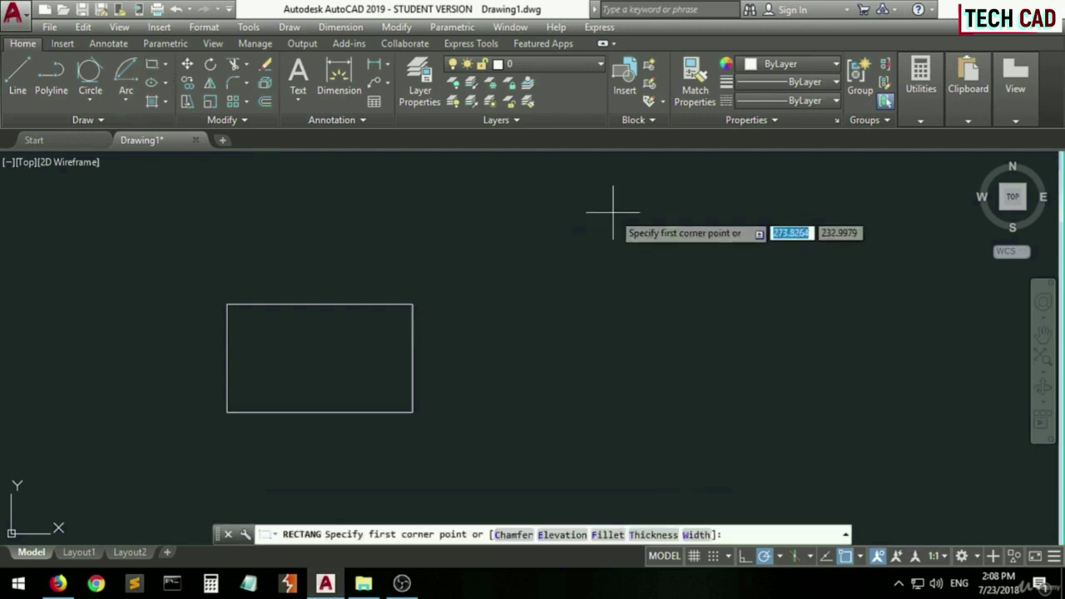
pyautogui.click(637, 208)
pyautogui.click(551, 339)
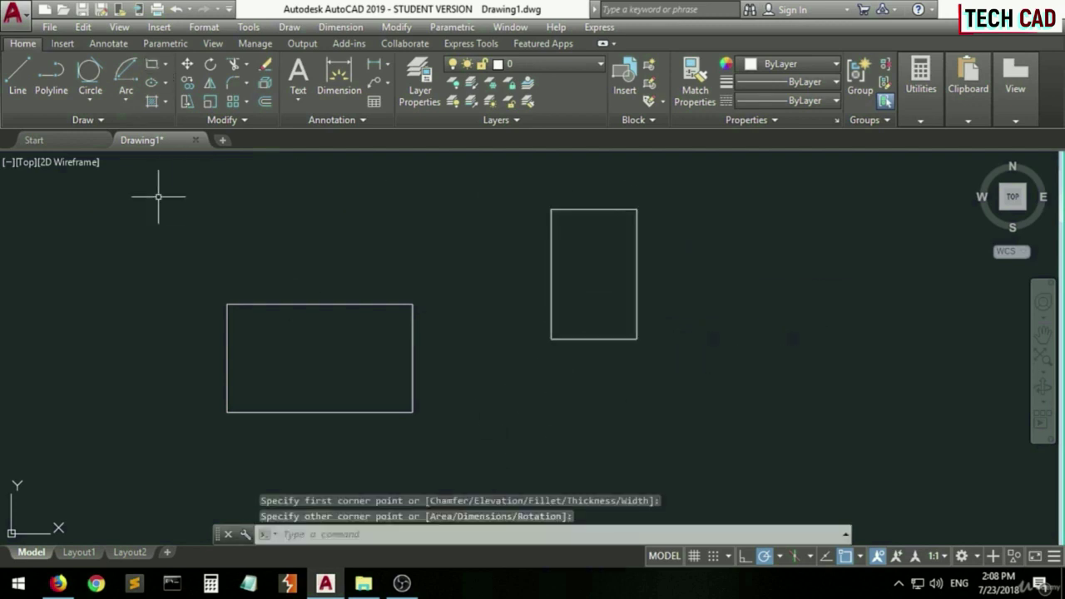
pyautogui.click(154, 65)
pyautogui.click(303, 353)
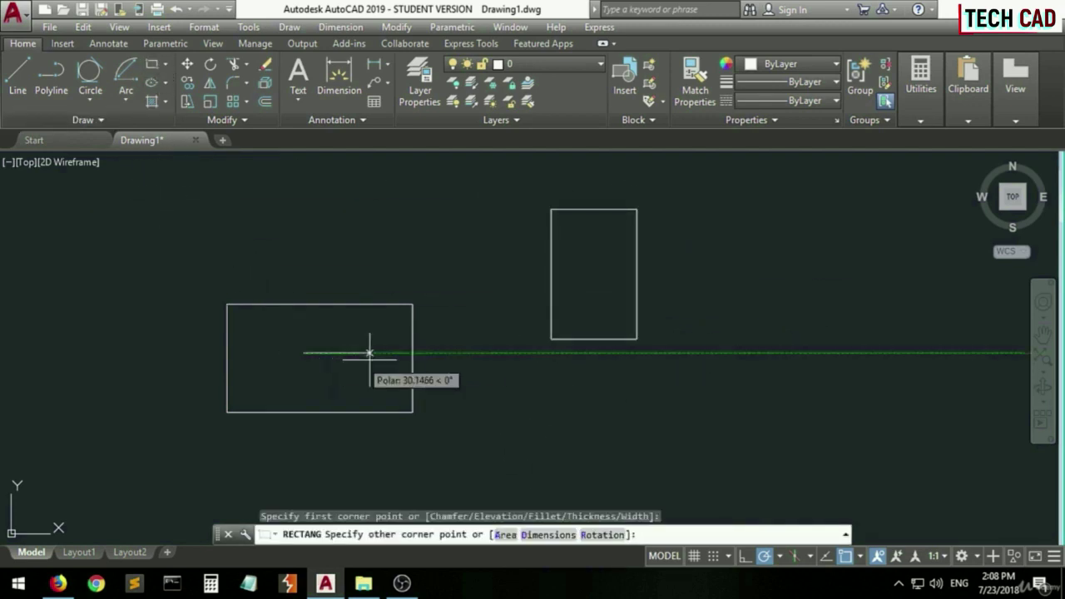
pyautogui.click(653, 392)
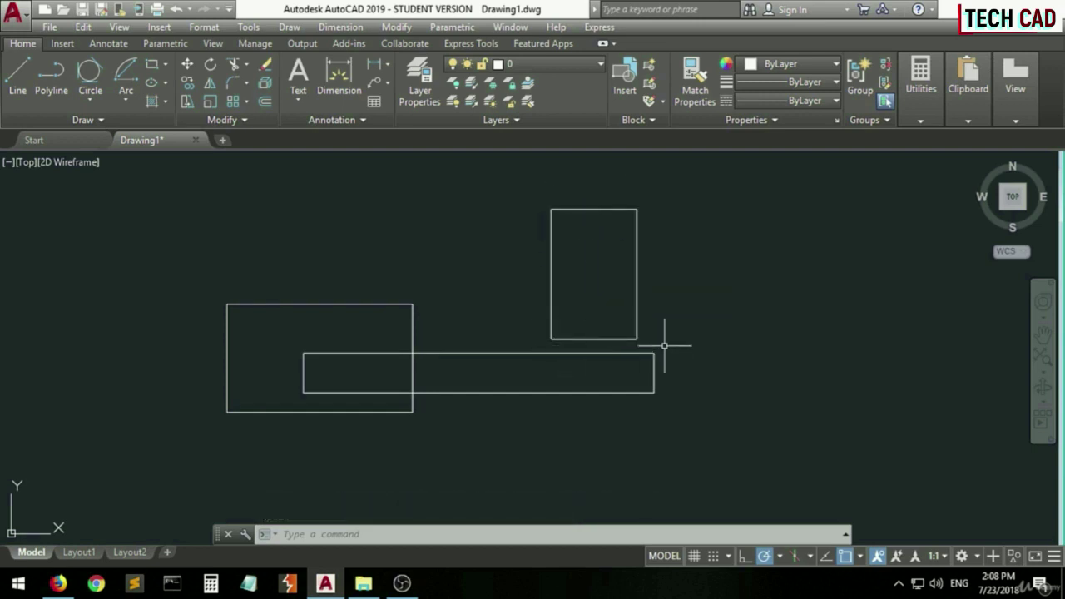
pyautogui.click(17, 74)
# Step: Draw a tall four-line box at the far right, closing back at its top-right corner
pyautogui.click(744, 191)
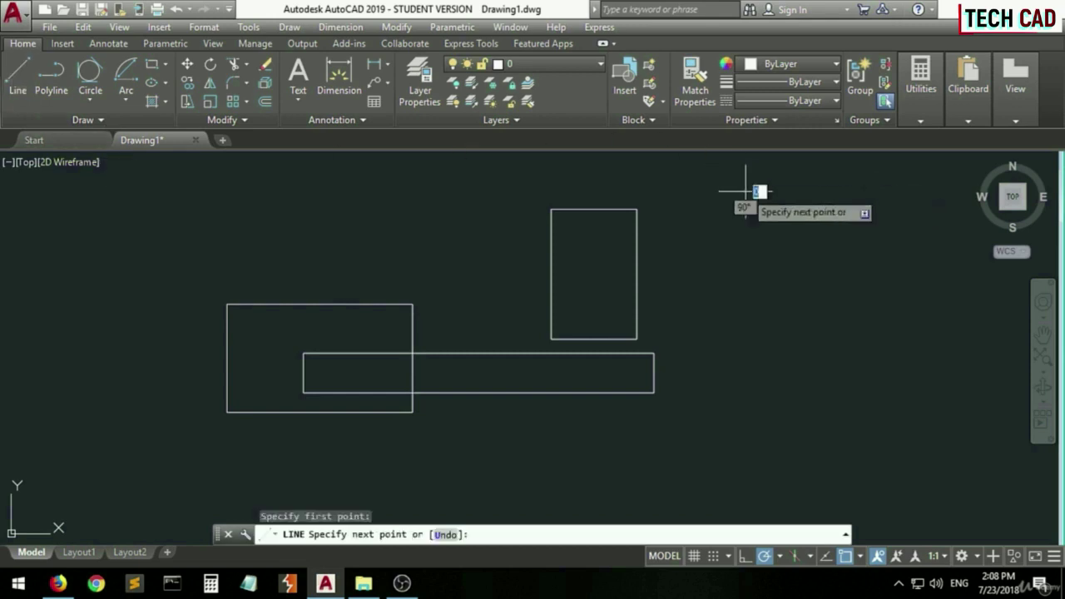
pyautogui.click(672, 192)
pyautogui.click(672, 329)
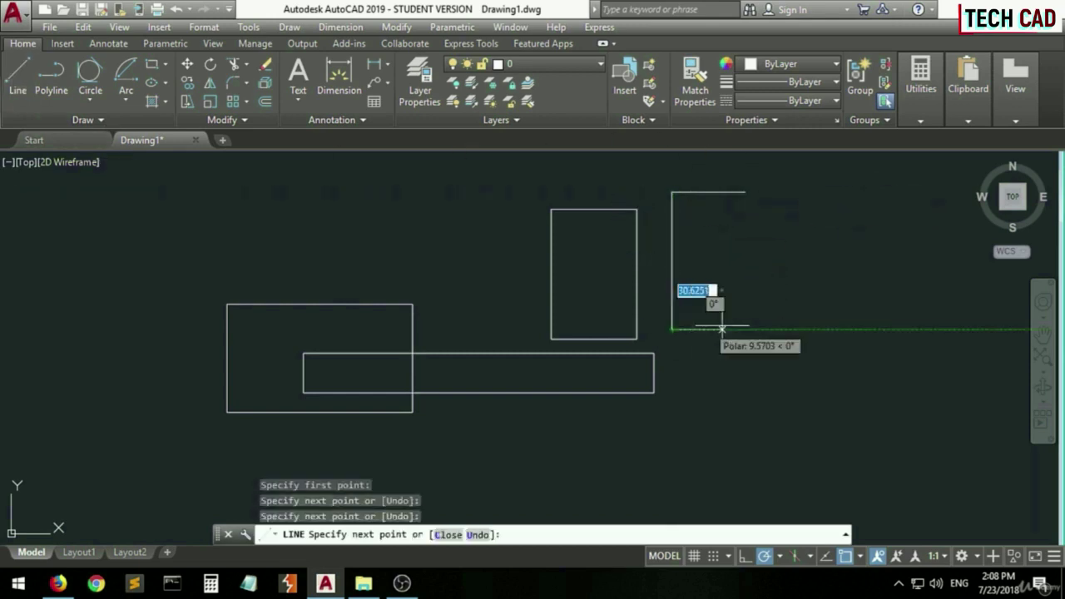
pyautogui.click(765, 330)
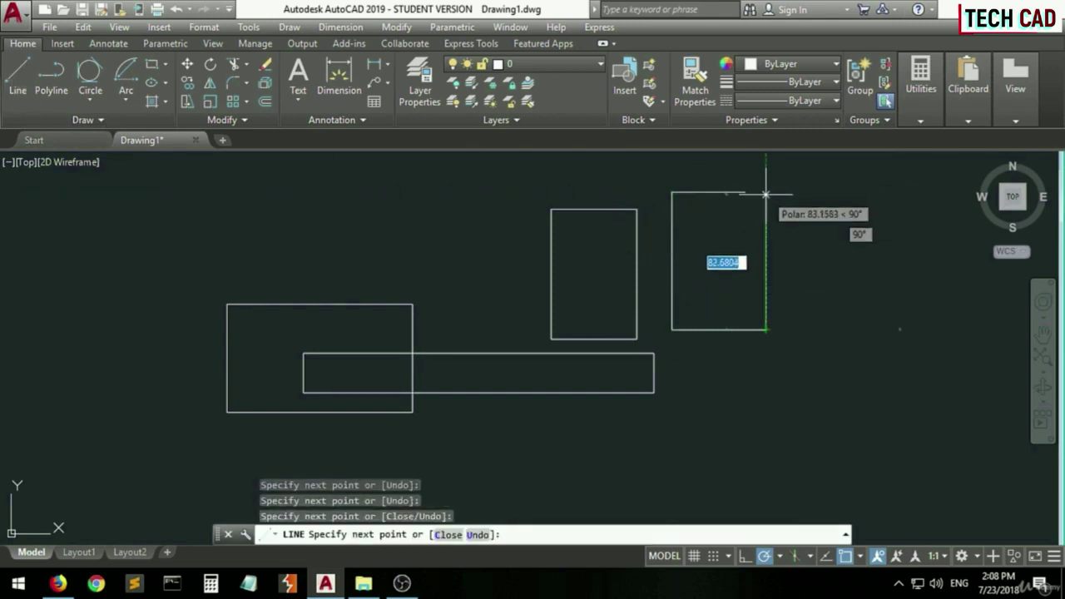
pyautogui.click(765, 192)
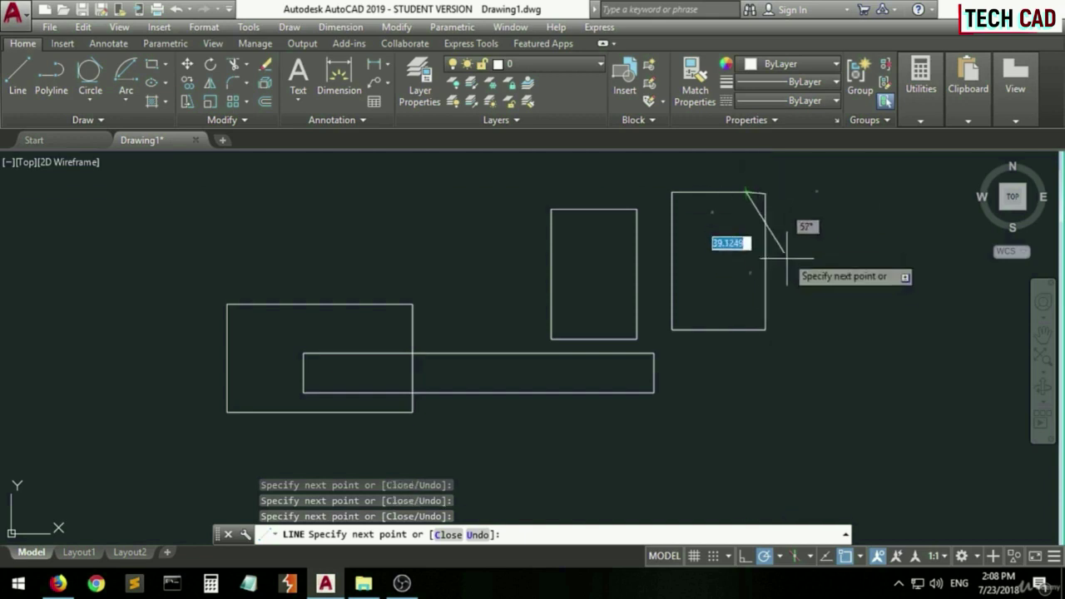
pyautogui.press('Return')
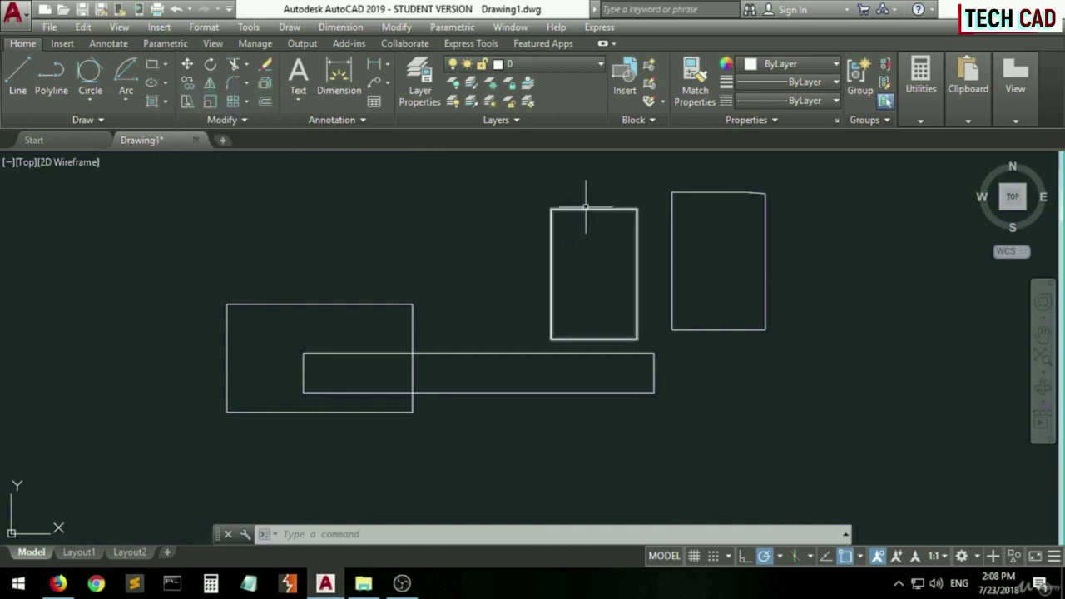
pyautogui.moveTo(152, 83)
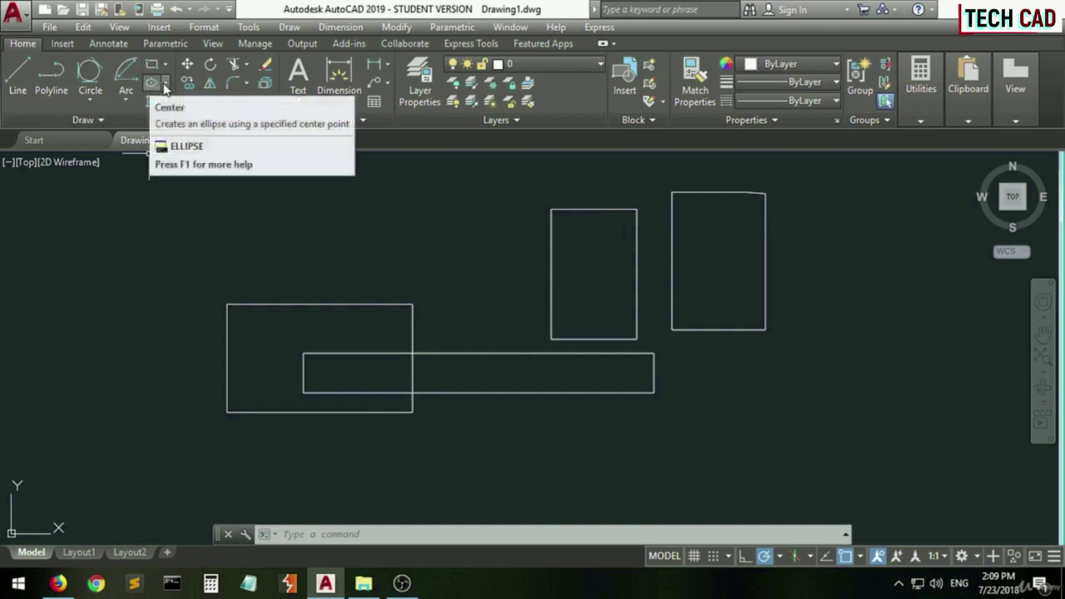
# Step: Cap the wide left rectangle with an axis-end ellipse spanning its top edge
pyautogui.click(164, 85)
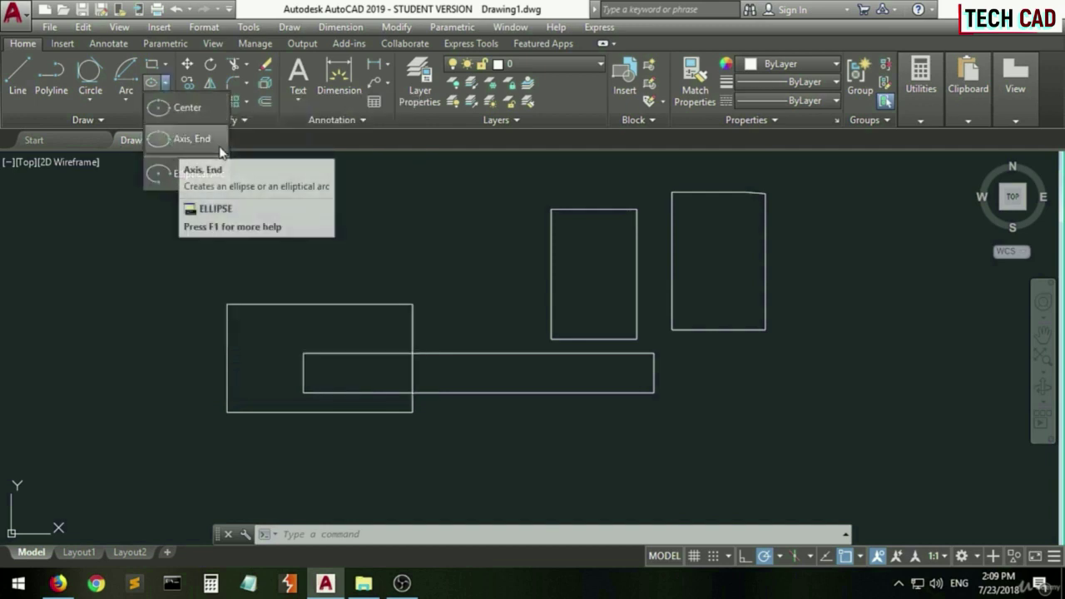
pyautogui.click(178, 143)
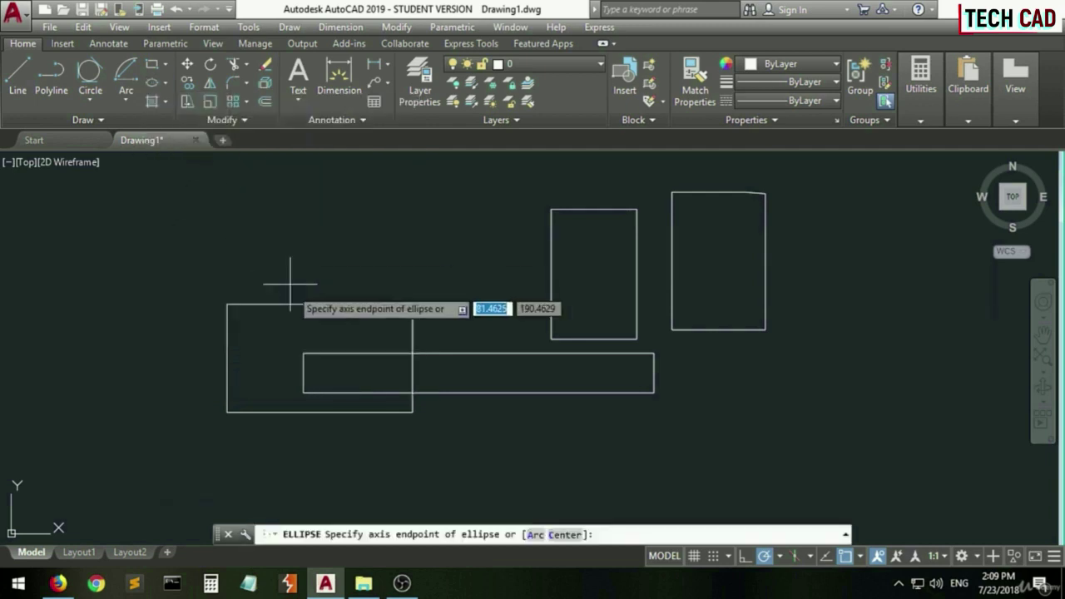
pyautogui.click(227, 304)
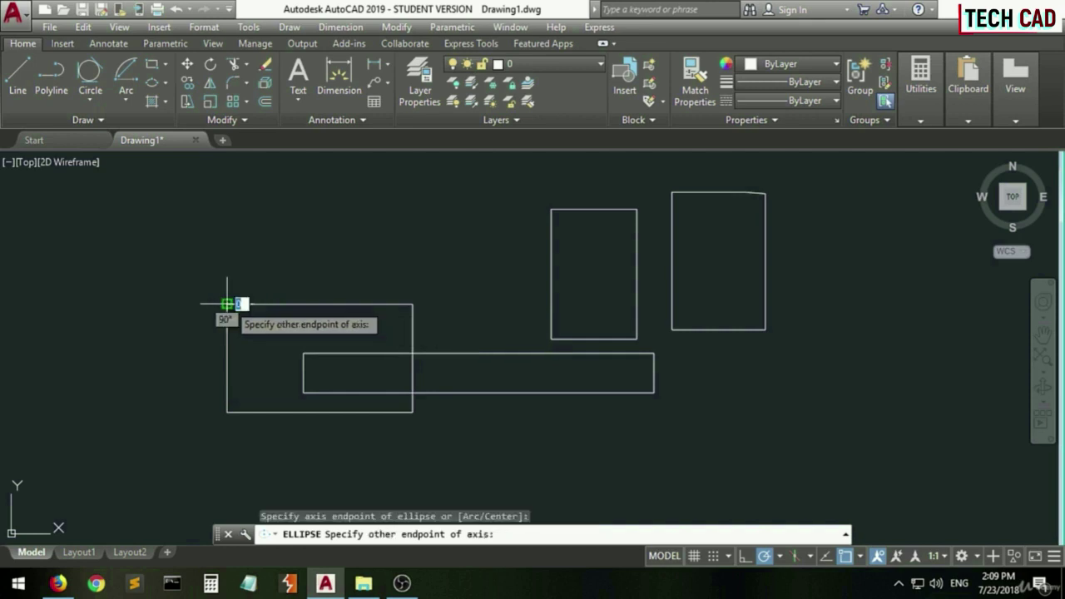
pyautogui.click(413, 304)
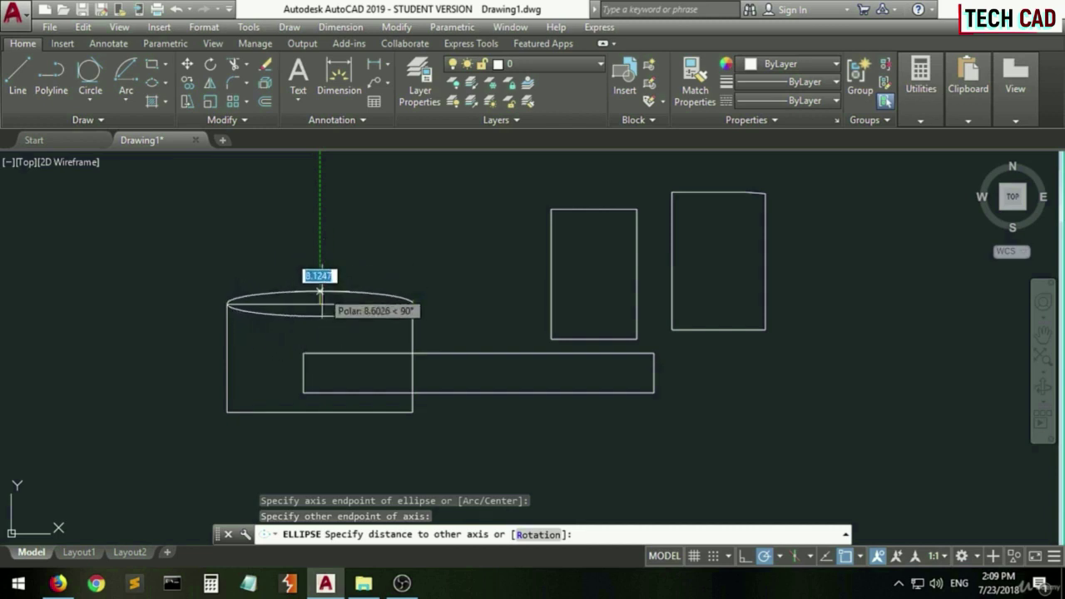
pyautogui.click(320, 275)
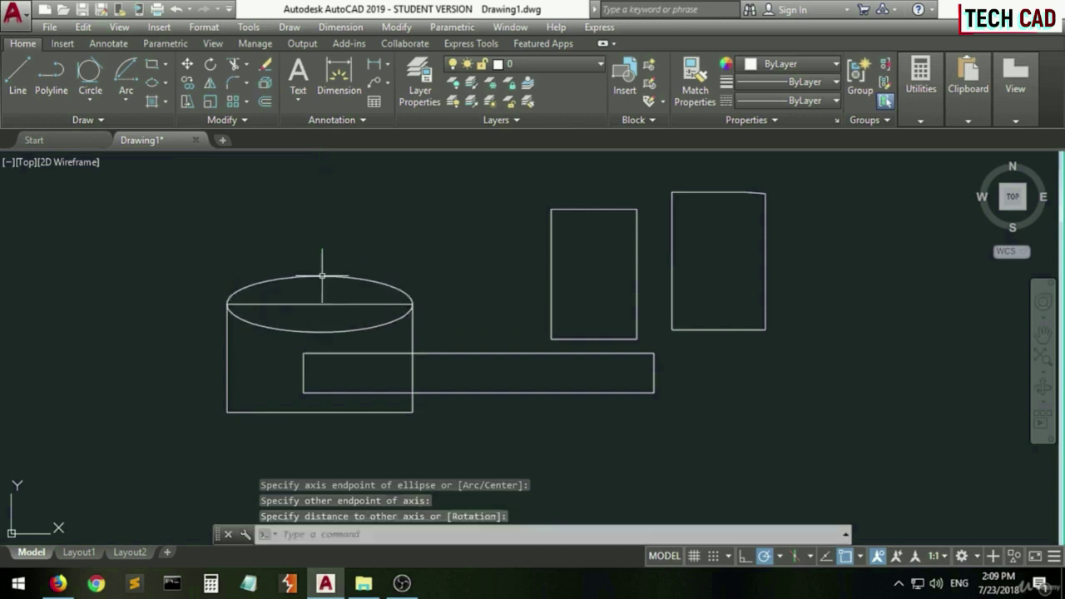
# Step: Cap the tall middle rectangle with an ellipse across its top, 10 minor half-axis
pyautogui.click(150, 85)
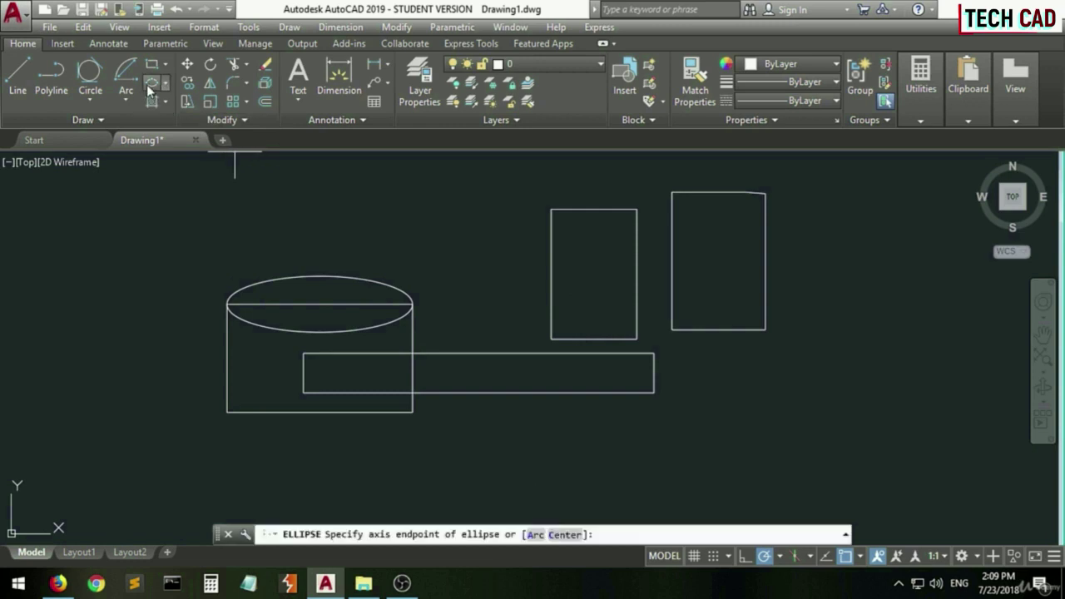
pyautogui.click(551, 208)
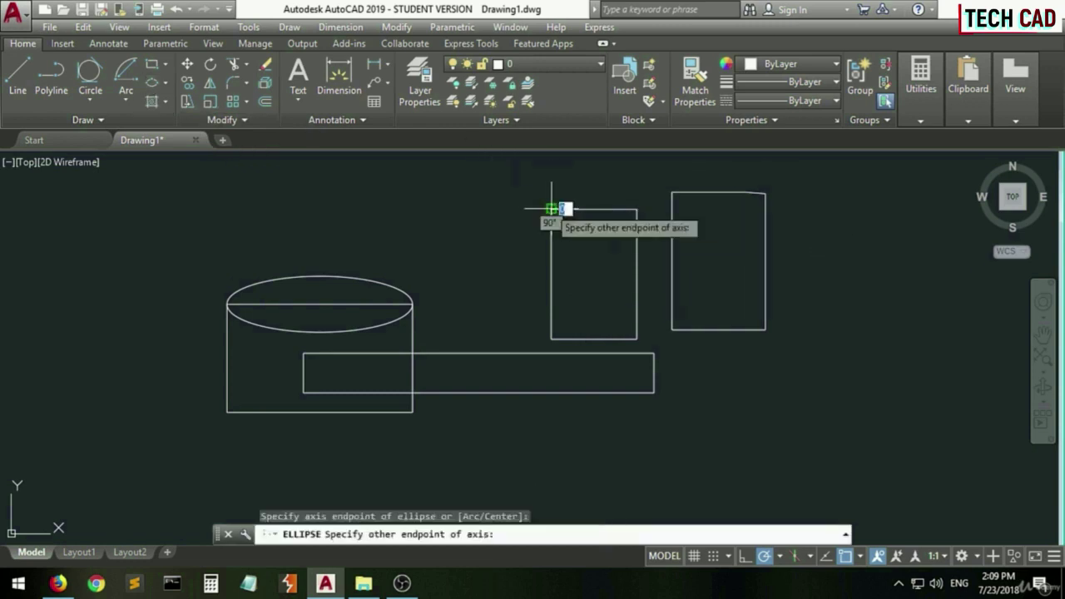
pyautogui.click(636, 209)
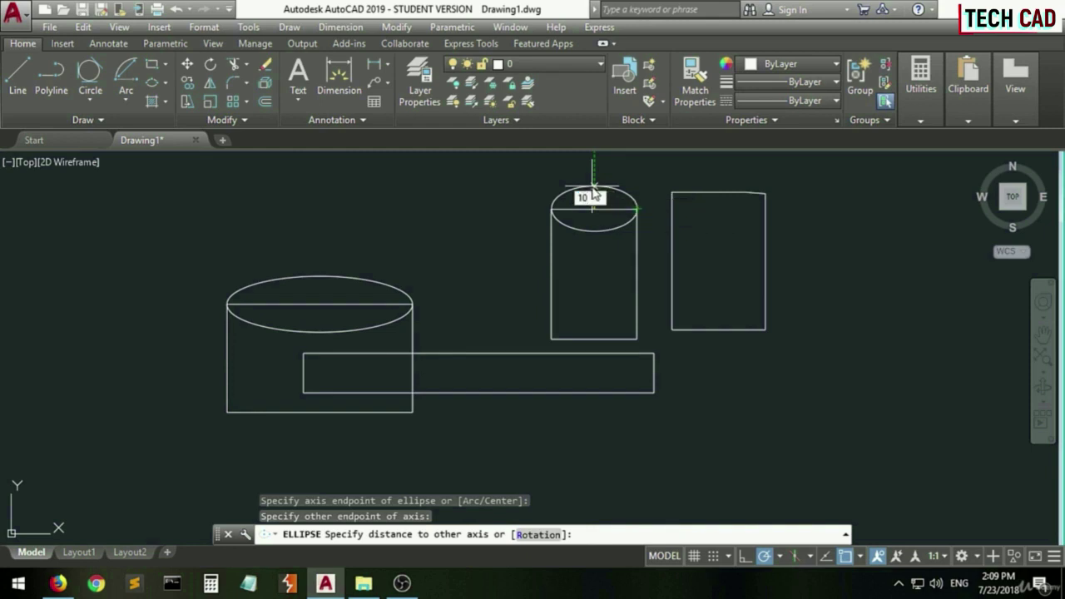
pyautogui.press('Return')
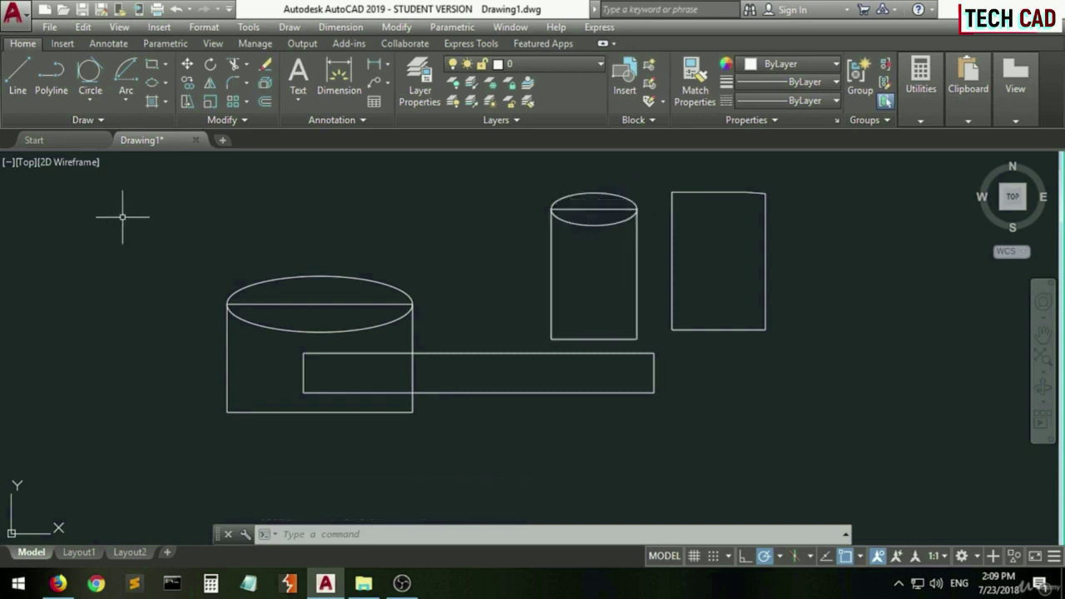
pyautogui.click(167, 86)
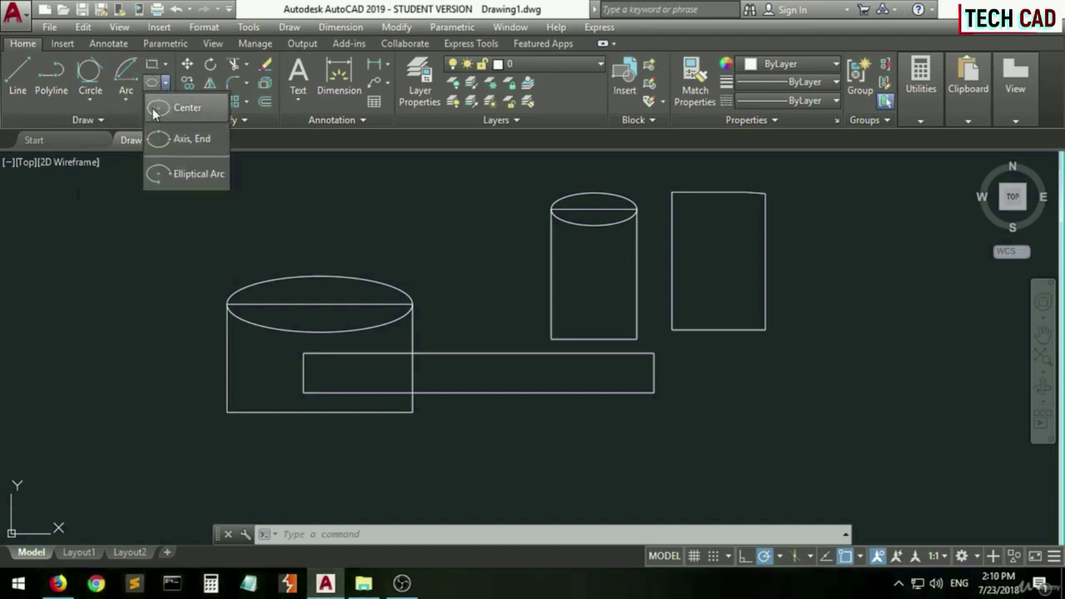
# Step: Draw a flat center-defined ellipse floating between the two capped rectangles
pyautogui.click(173, 112)
pyautogui.click(453, 225)
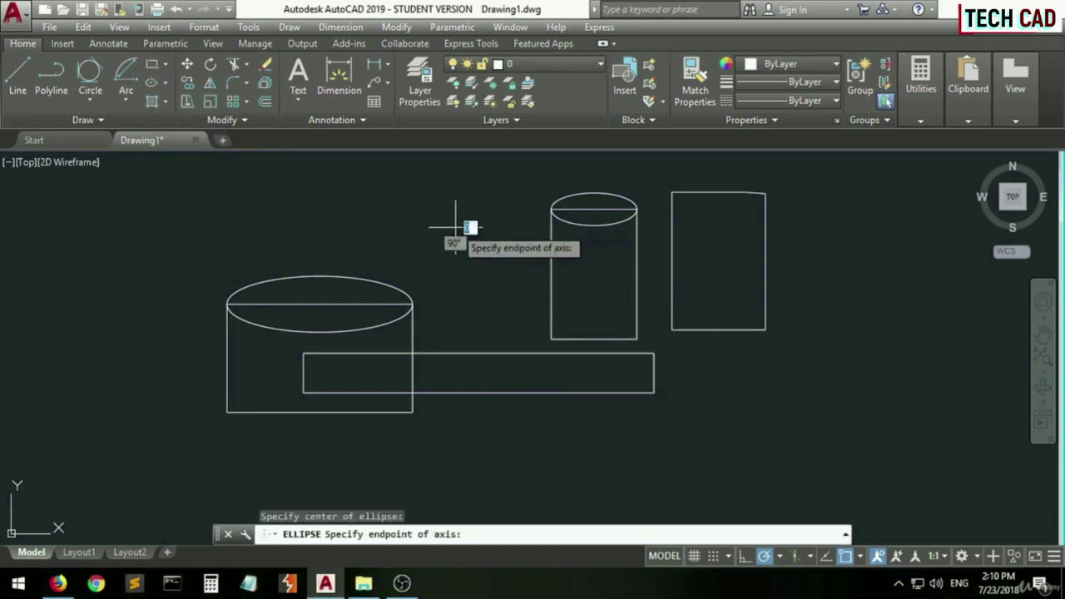
pyautogui.click(518, 226)
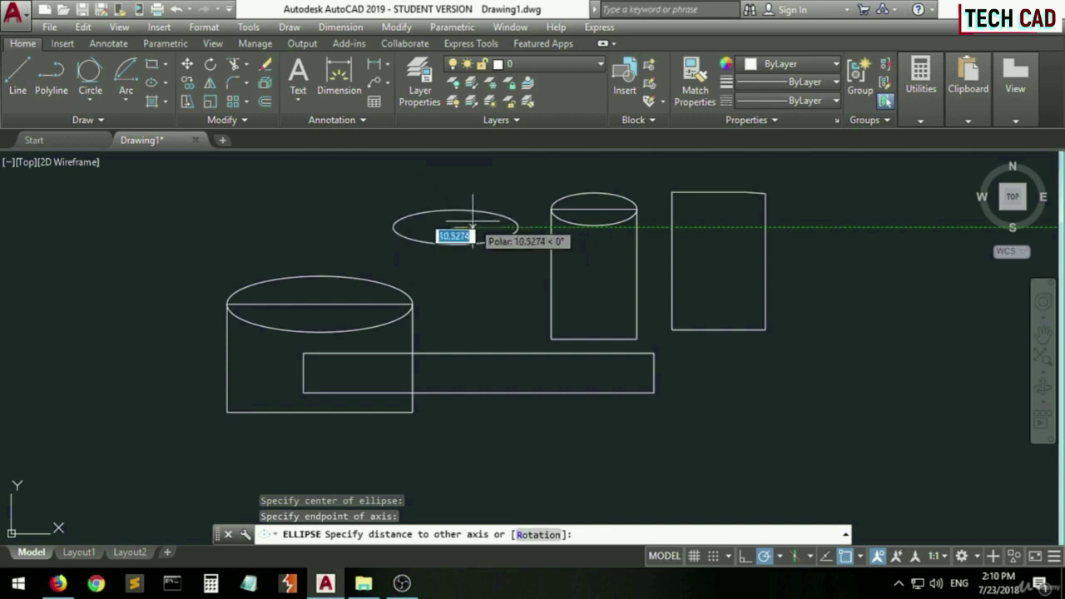
pyautogui.click(472, 224)
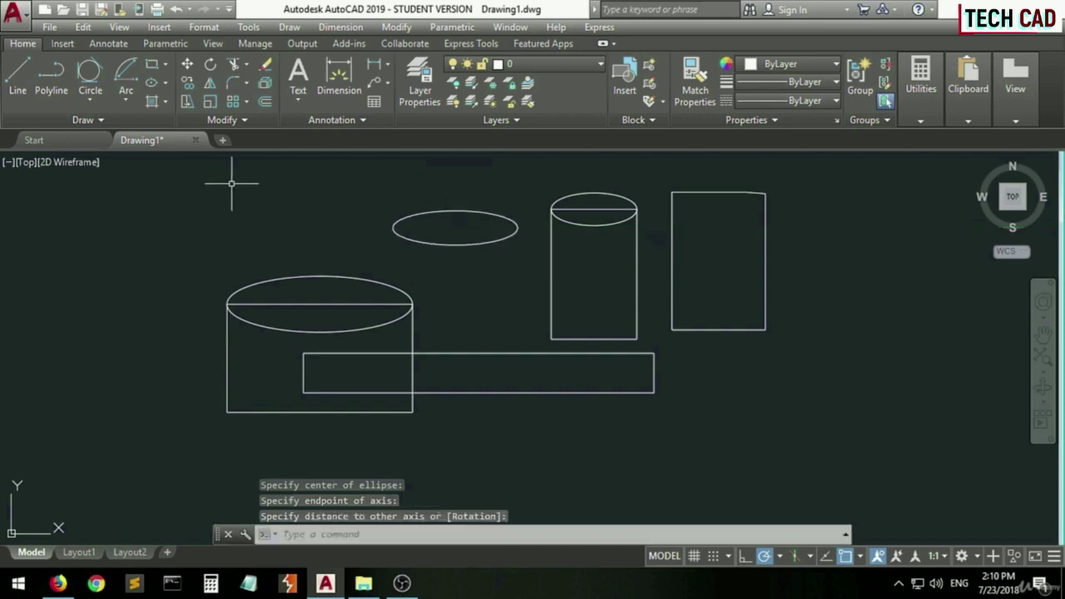
pyautogui.click(165, 84)
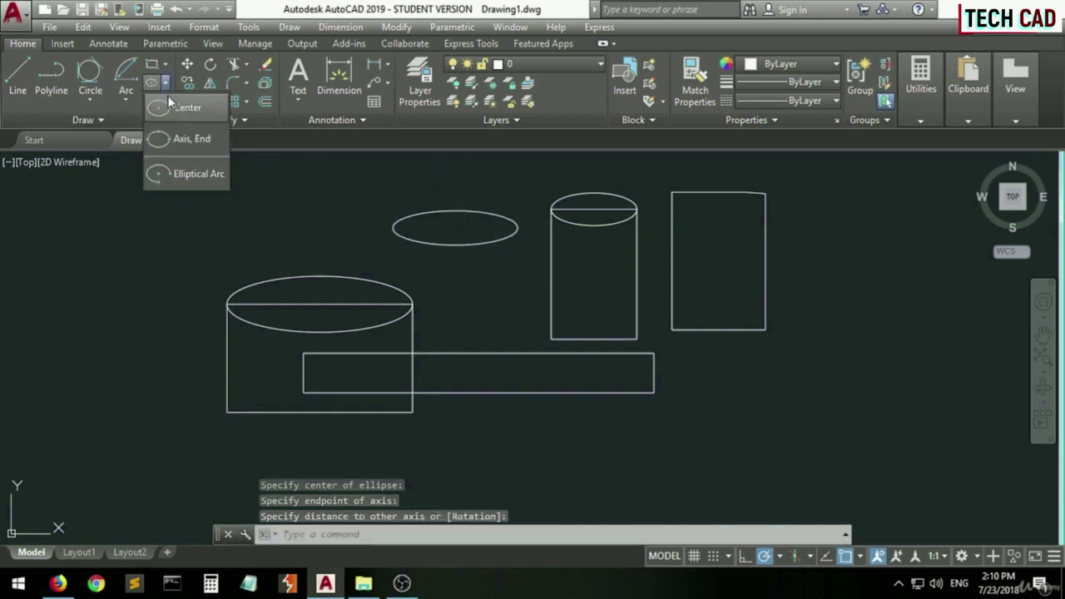
pyautogui.click(180, 175)
pyautogui.click(166, 218)
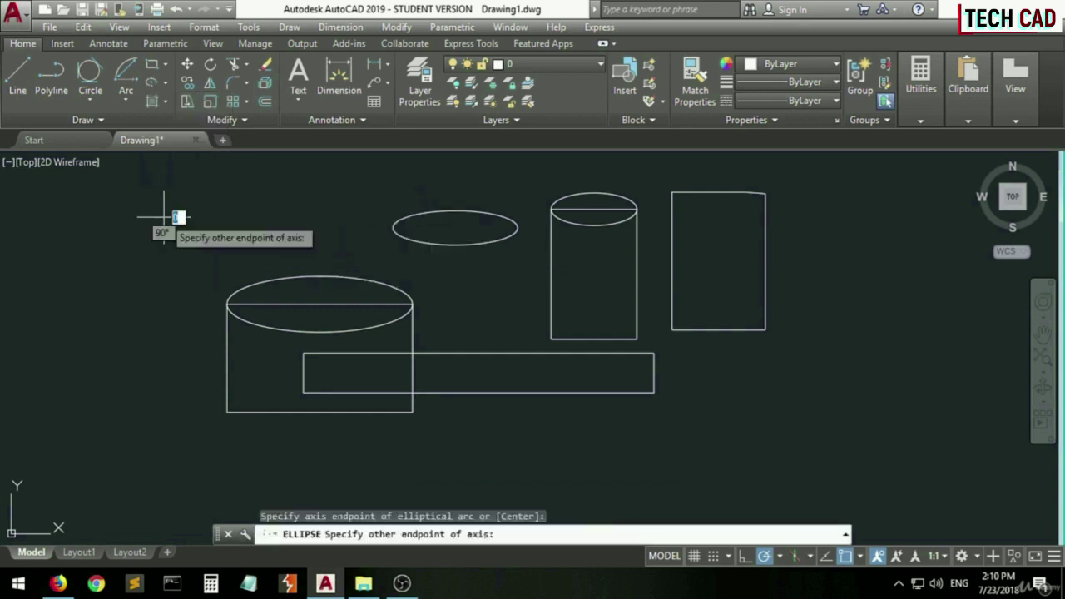
pyautogui.click(200, 217)
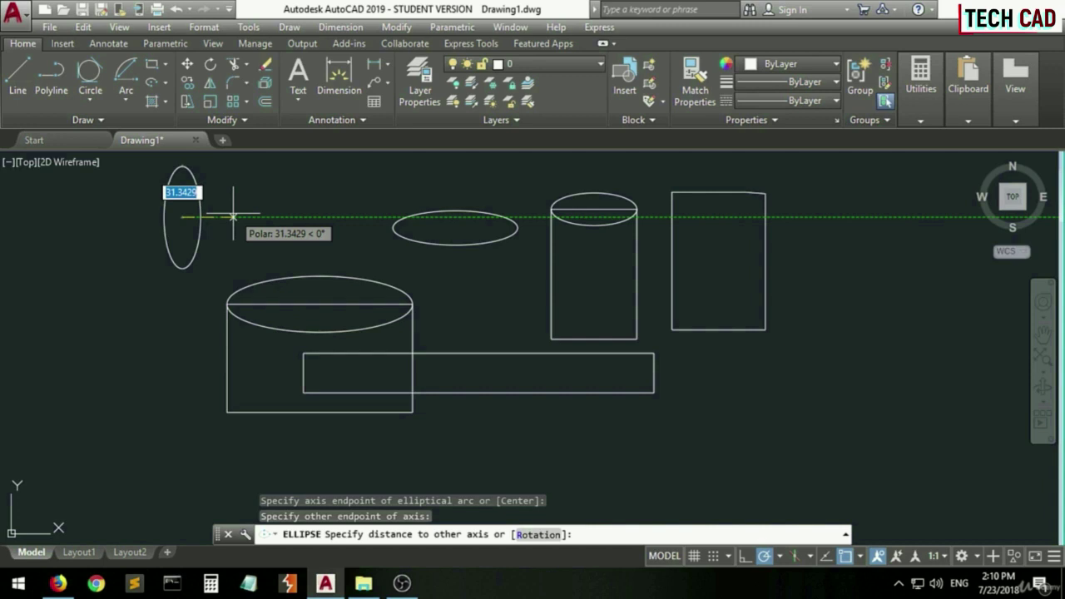
pyautogui.click(237, 218)
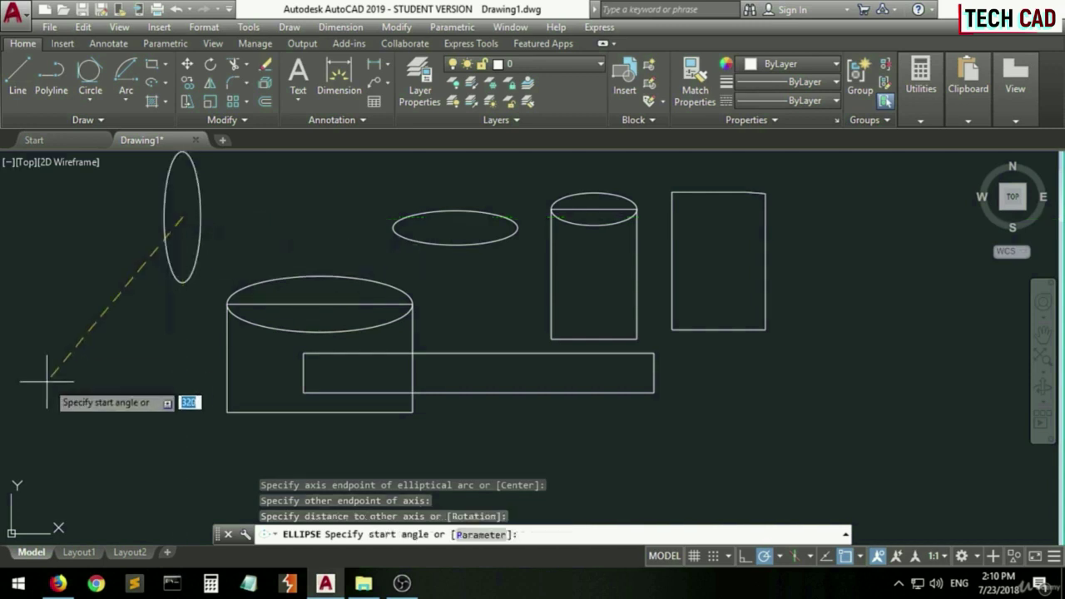
pyautogui.press('Return')
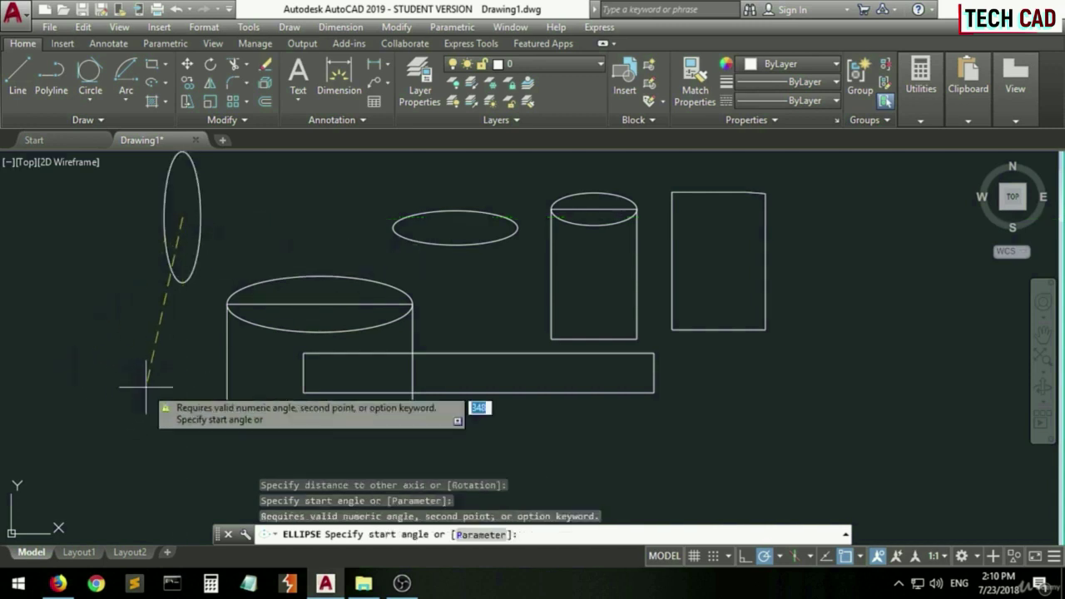
pyautogui.click(218, 228)
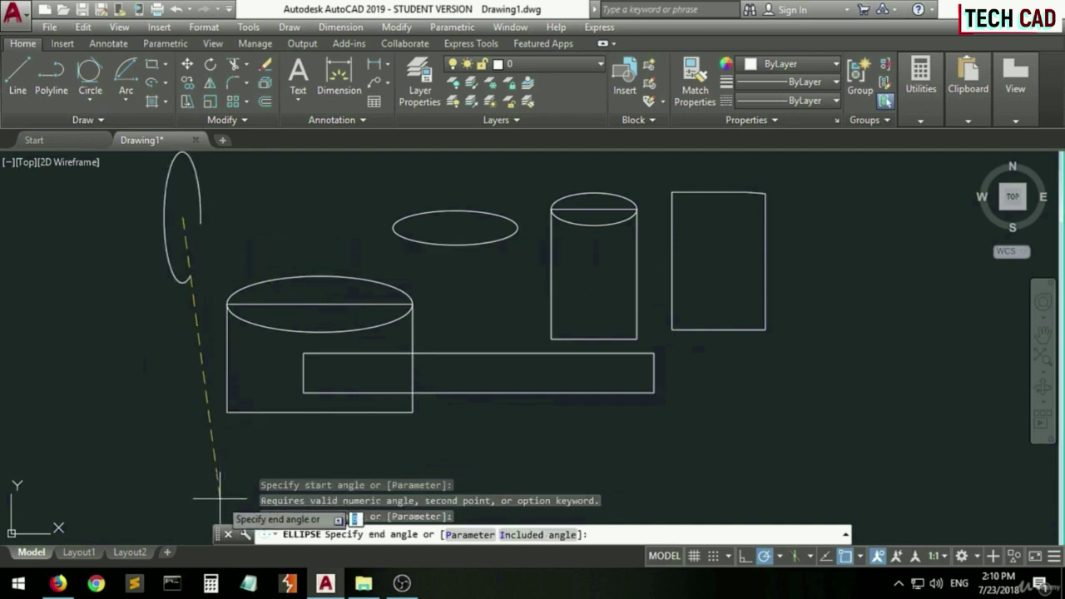
pyautogui.press('Escape')
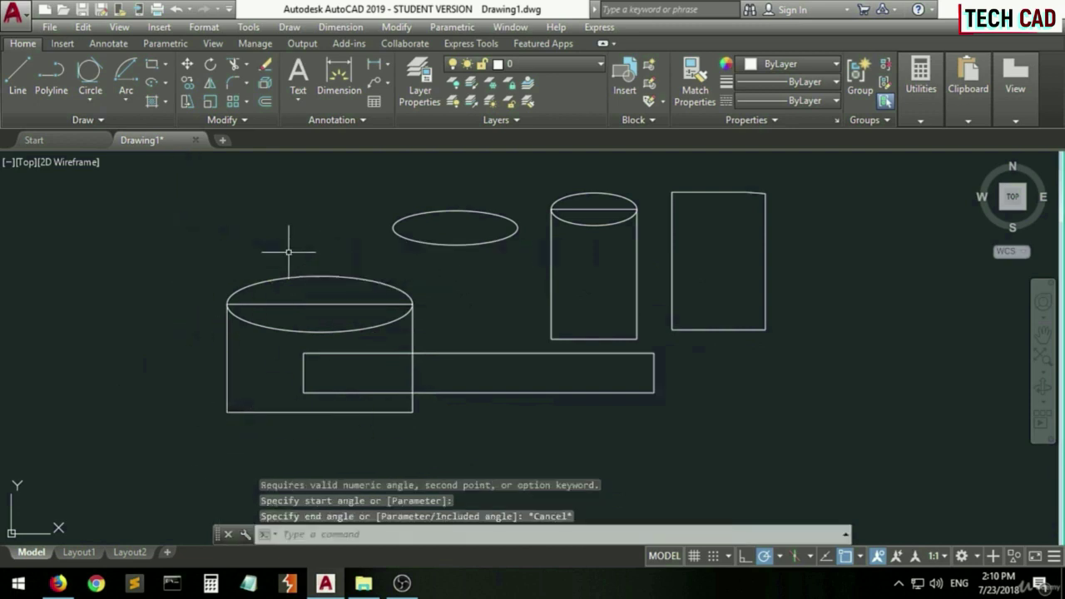